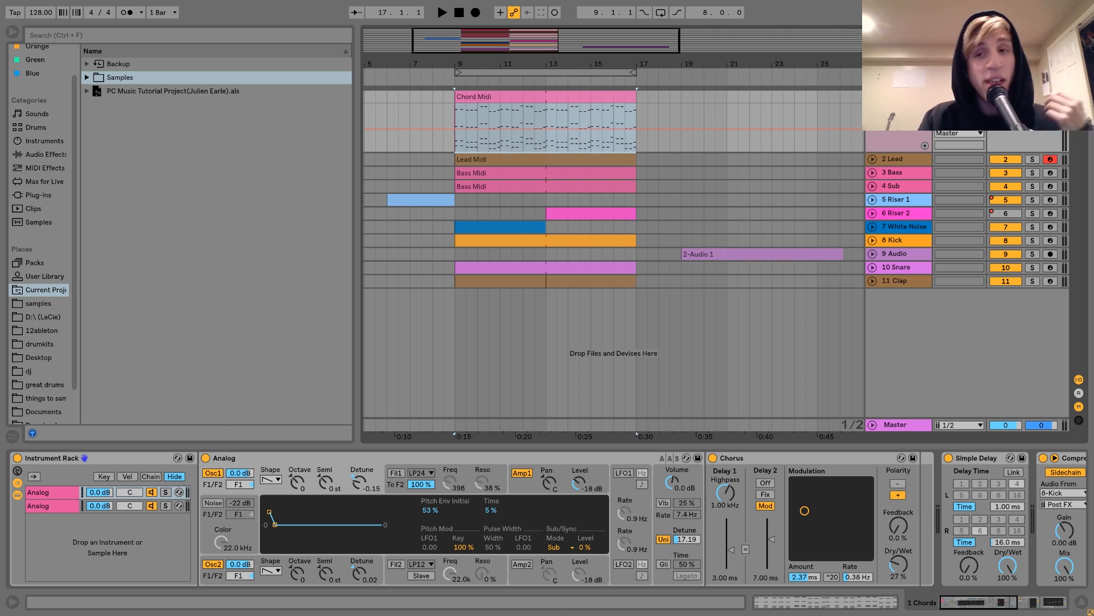
- Solo the Chords track and audition the arrangement loop that begins at bar 9
click(1032, 97)
key(space)
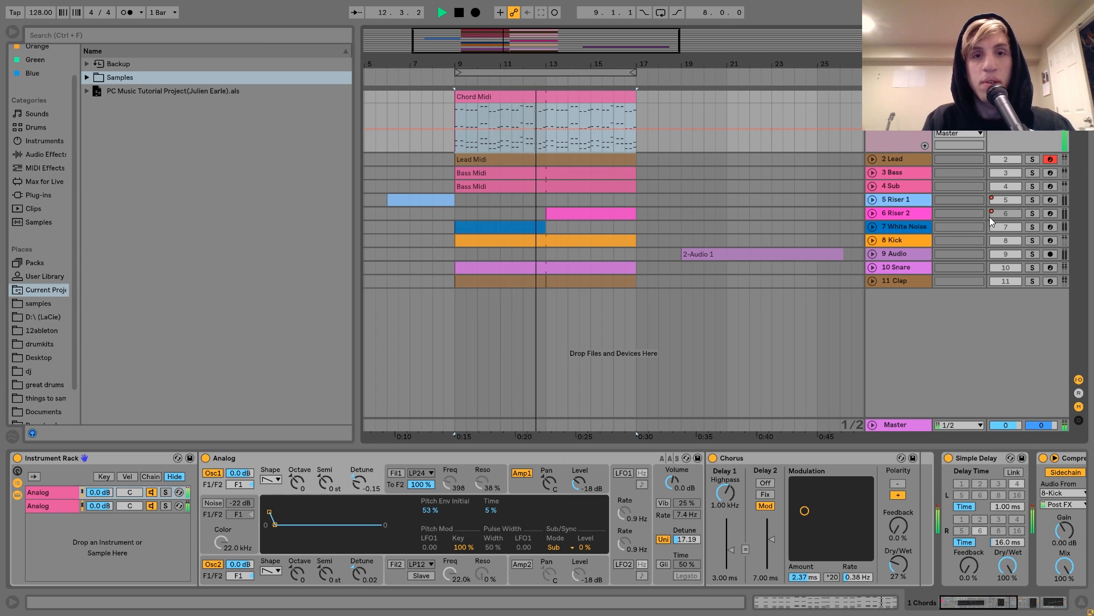
key(space)
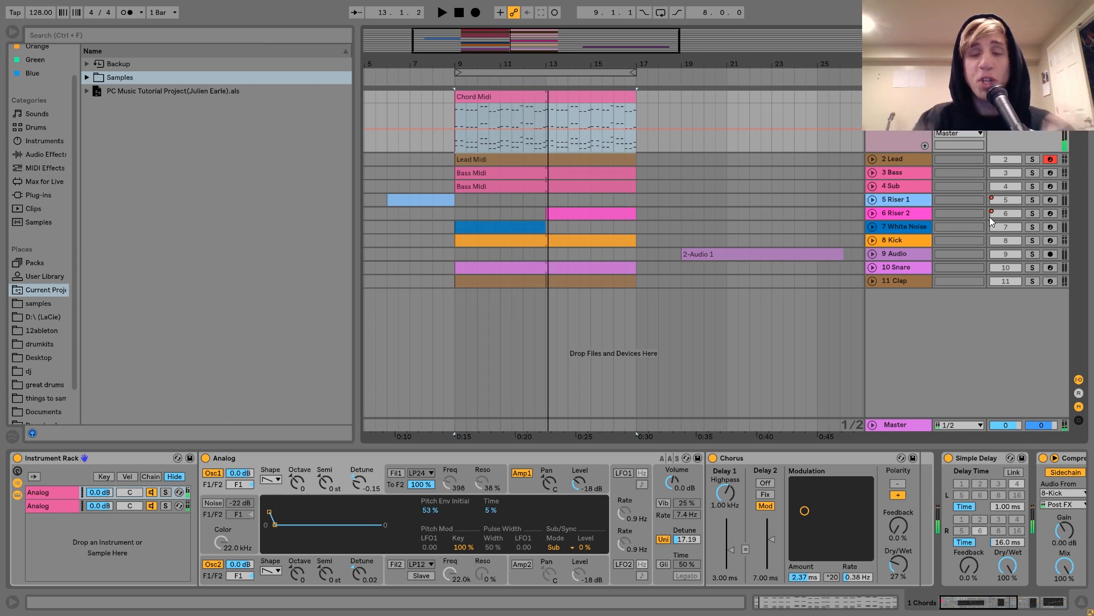
- Open the Chord Midi clip's notes and draw a C2 note at 1.1.1, lengthened to two sixteenths
double_click(513, 96)
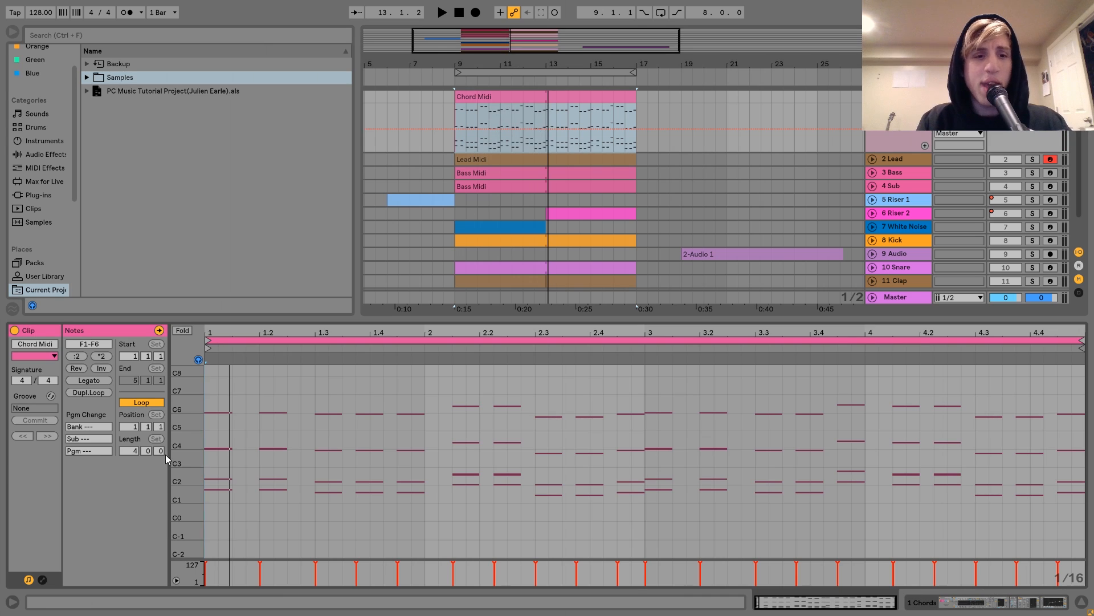
mouse_move(190, 463)
mouse_down()
mouse_move(224, 463)
mouse_move(189, 463)
mouse_up()
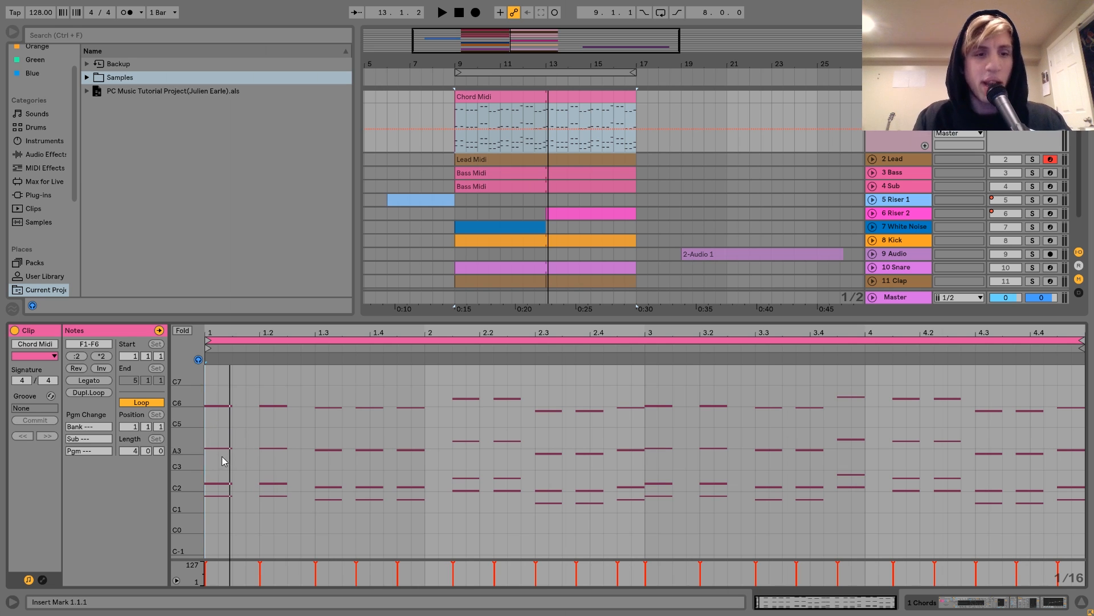
drag(181, 492, 214, 491)
double_click(212, 489)
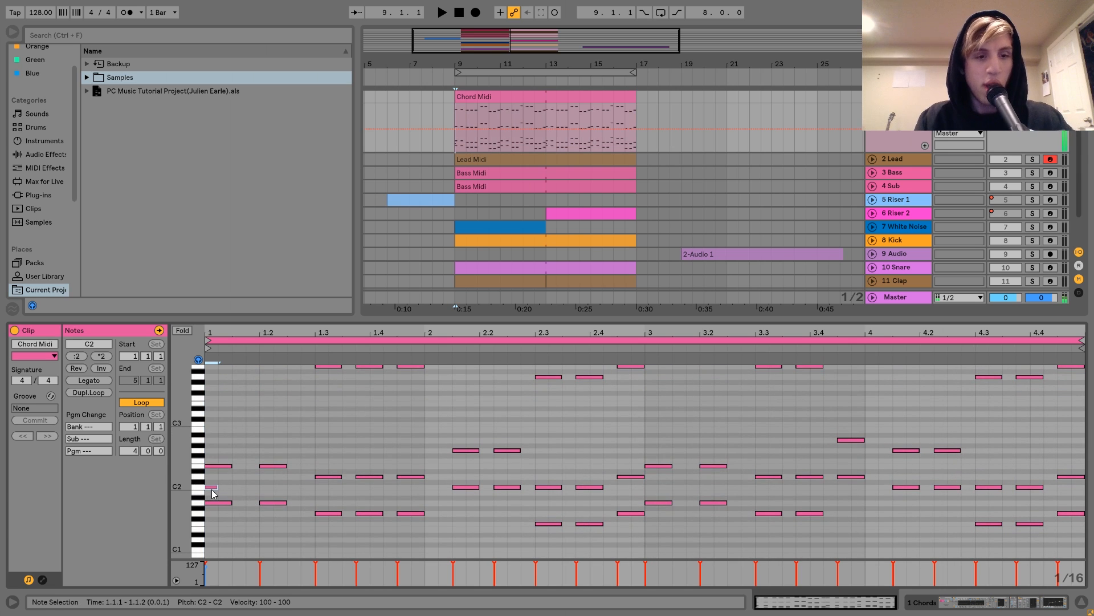
drag(223, 524, 231, 394)
click(229, 488)
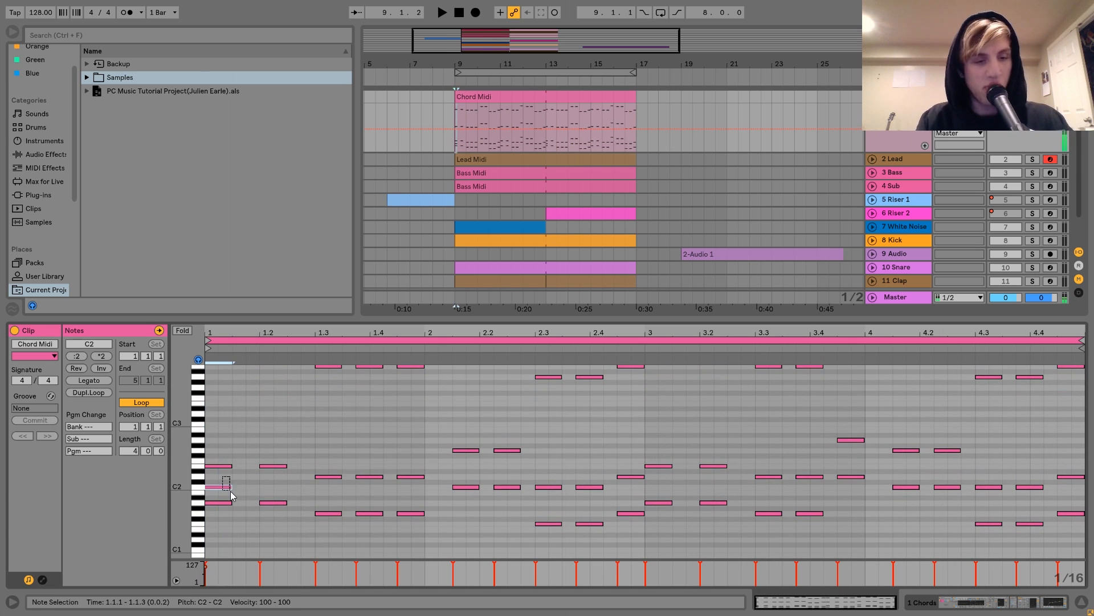
- Raise the new note two octaves to C4, duplicate it, and place the copy on C6 at 1.1.1
key(shift+Up)
key(shift+Up)
drag(192, 448, 187, 476)
key(ctrl+d)
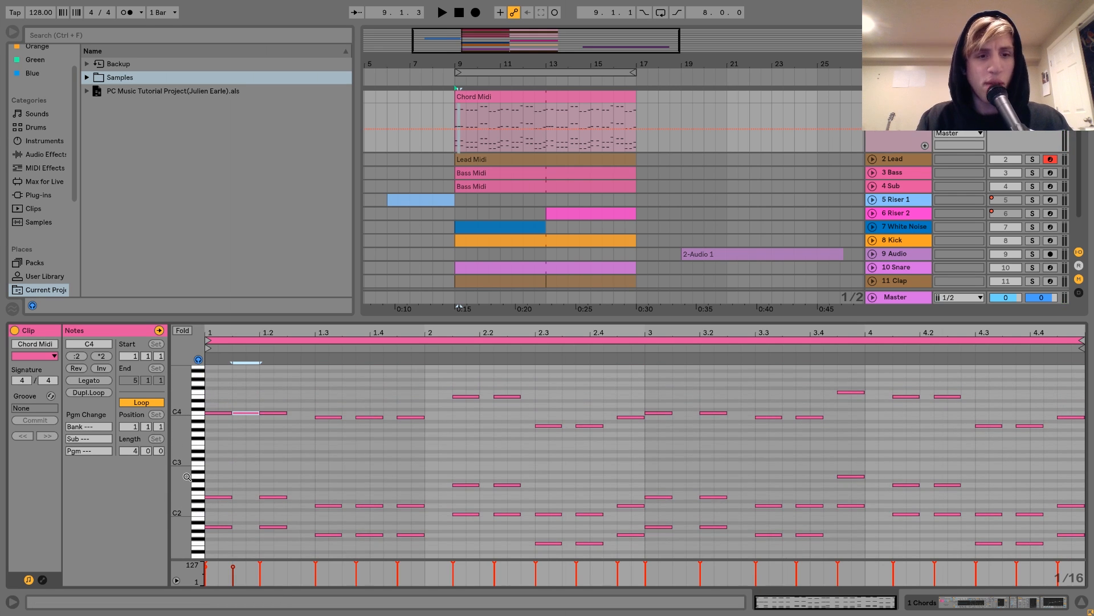
key(shift+Up)
key(Left)
key(shift+Up)
key(Left)
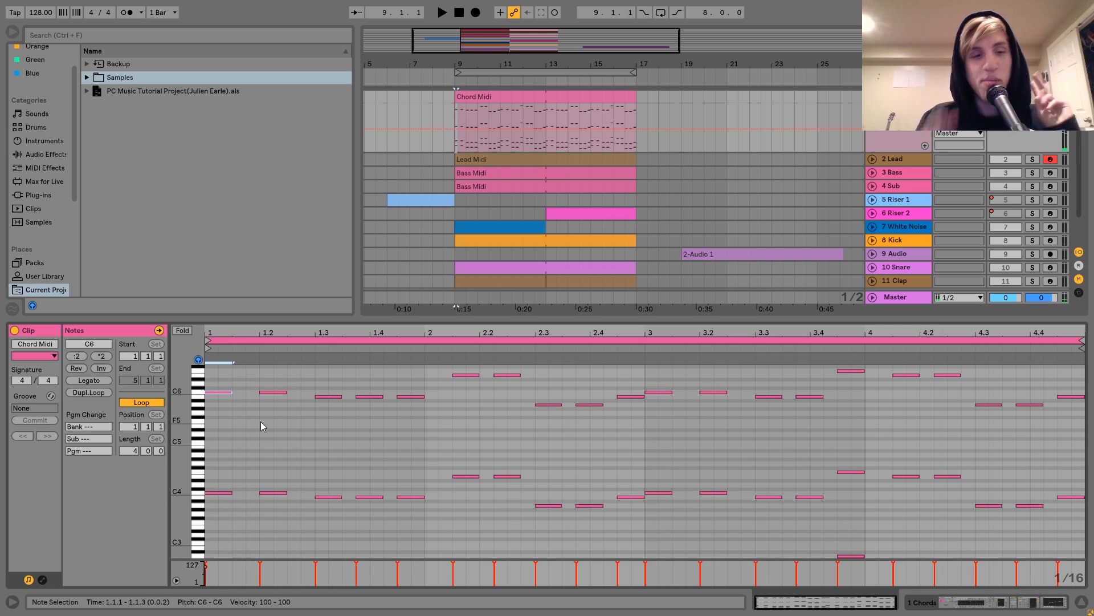
- Examine the voicing of the first chord and the chord at 1.3 across the octaves, and listen to the progression
drag(182, 440, 180, 438)
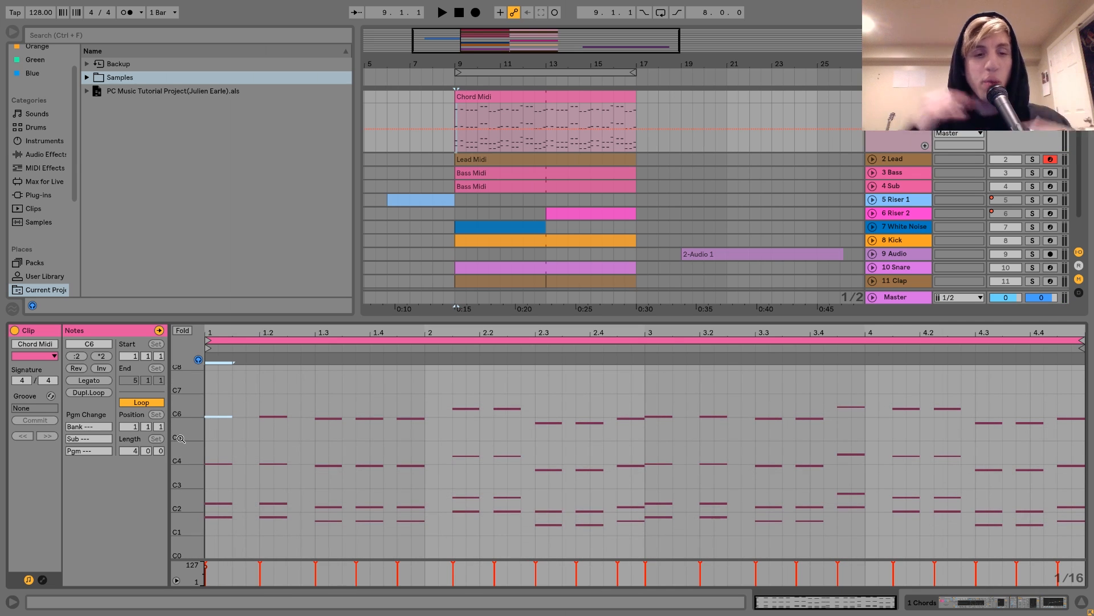
key(space)
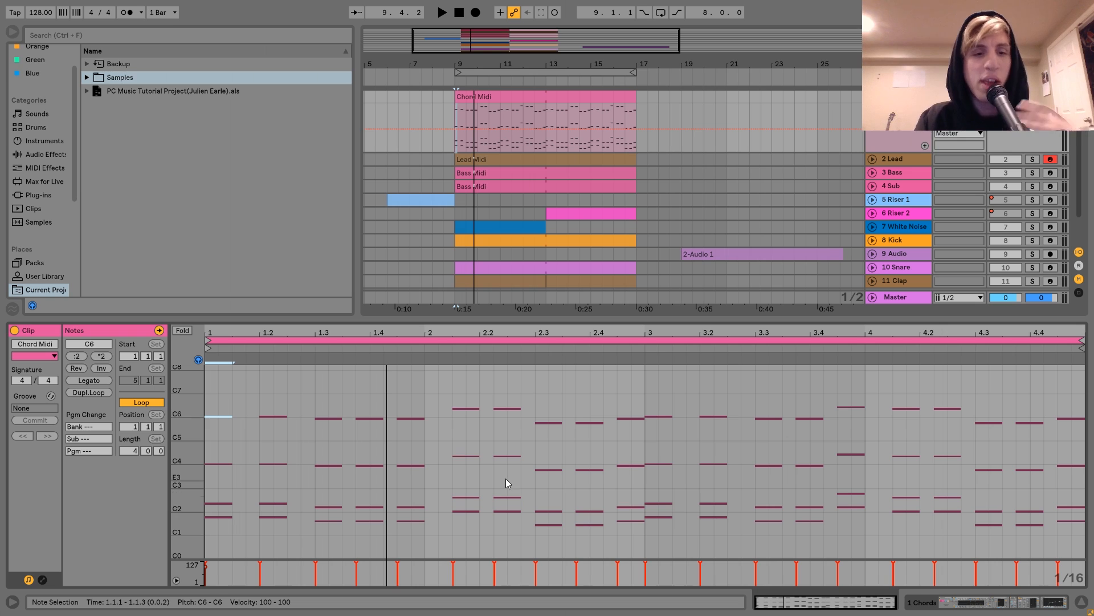
click(224, 530)
click(225, 517)
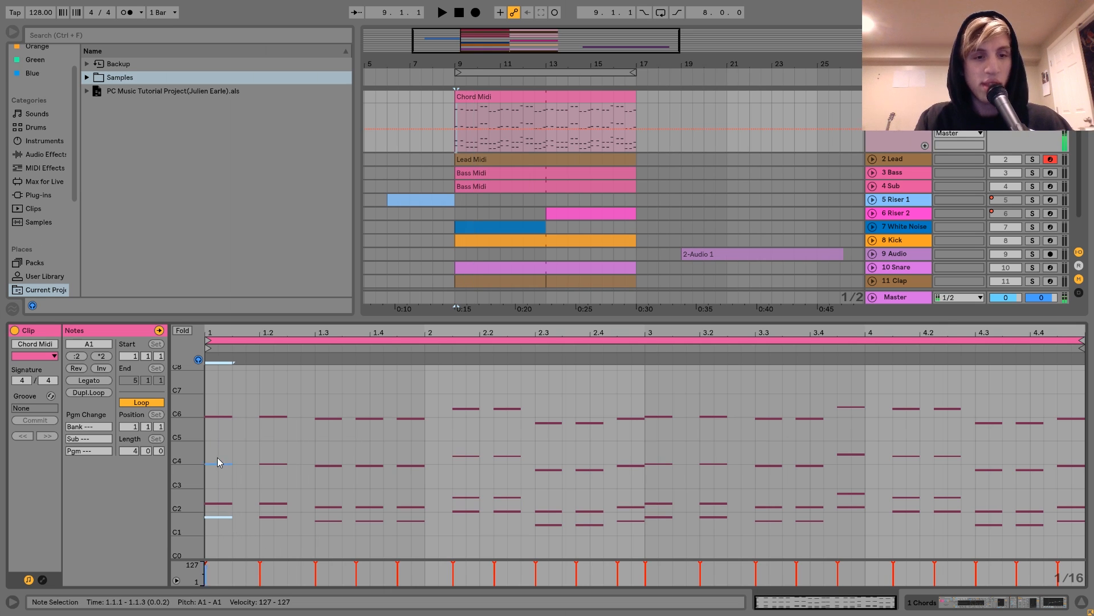
click(220, 416)
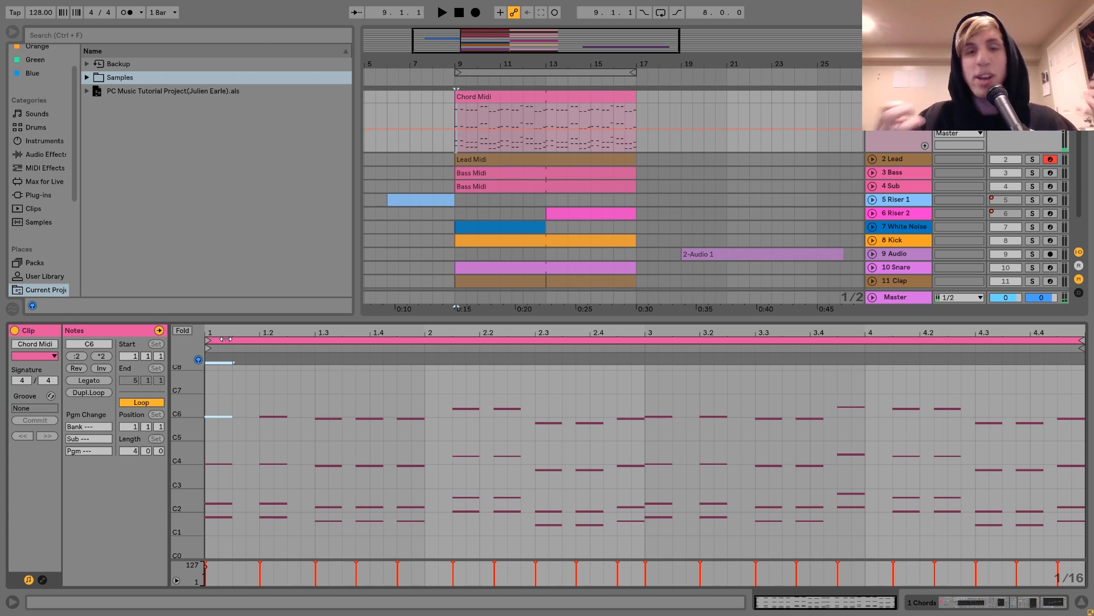
drag(222, 394, 213, 557)
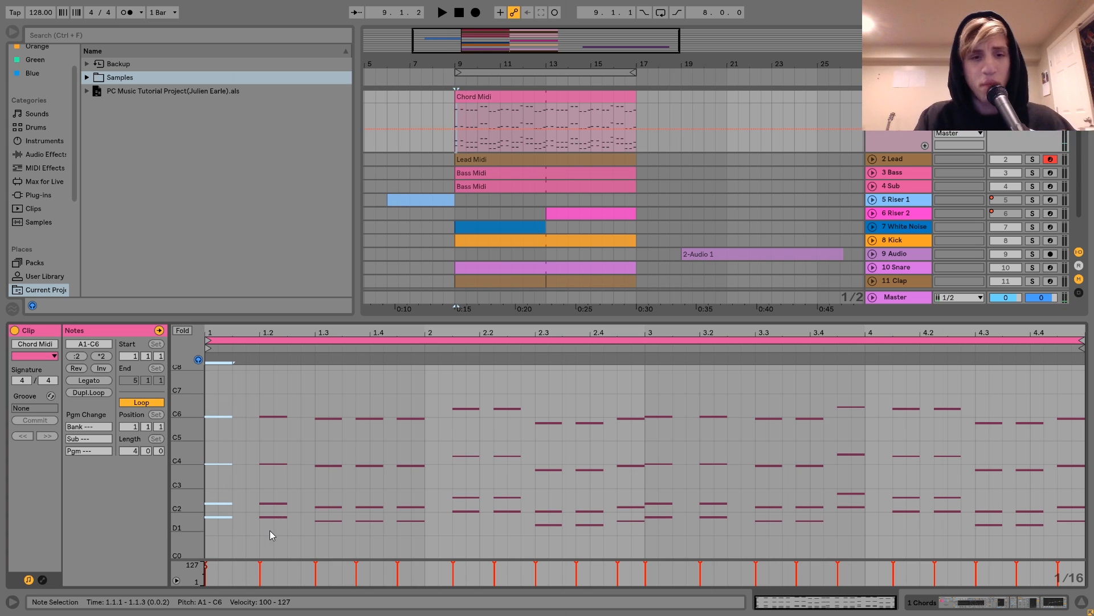
drag(313, 535, 335, 358)
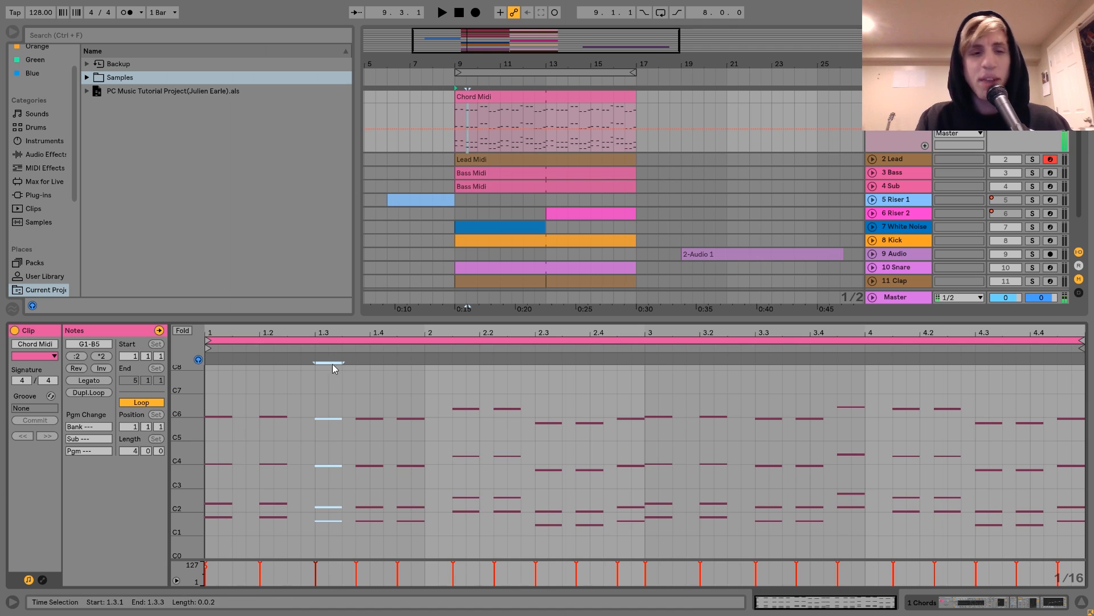
drag(182, 463, 182, 398)
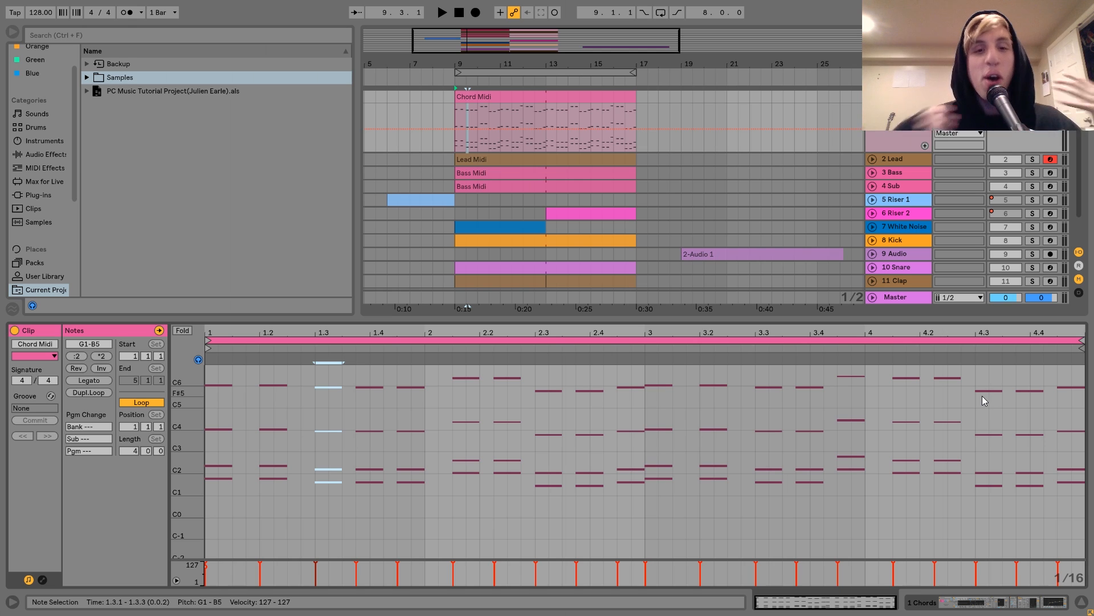
key(space)
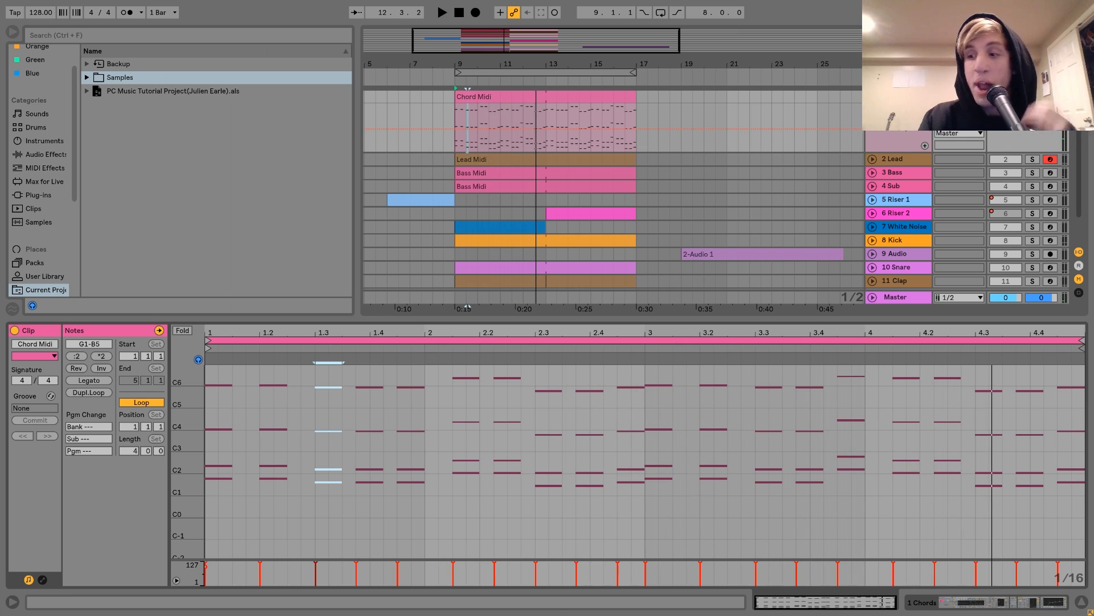
- Show the Chords track's devices and compare the two Analog chains in the Instrument Rack
key(shift+Tab)
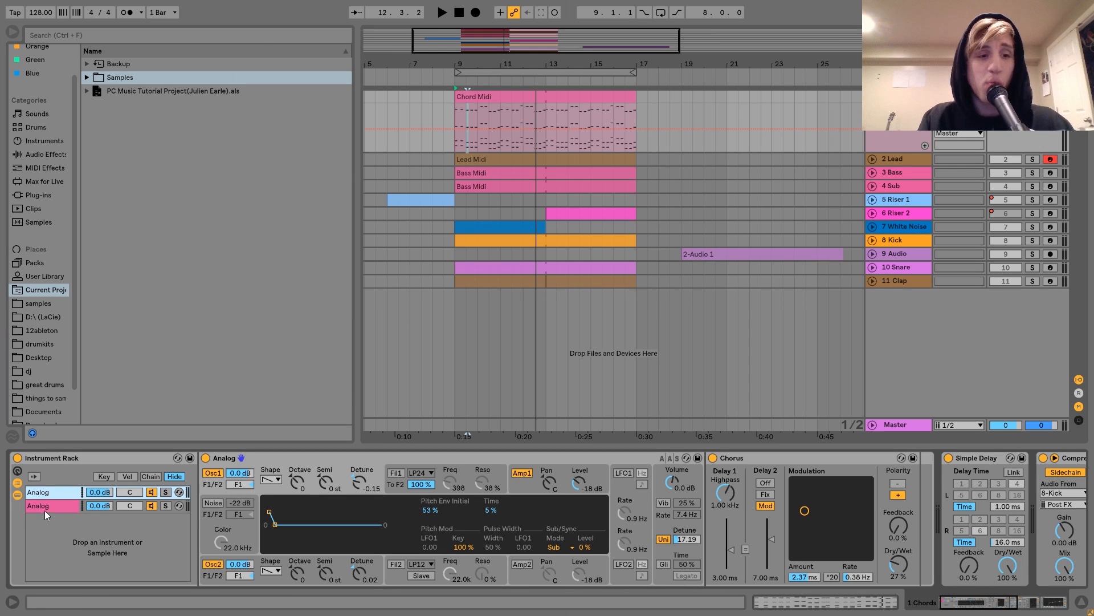
click(46, 501)
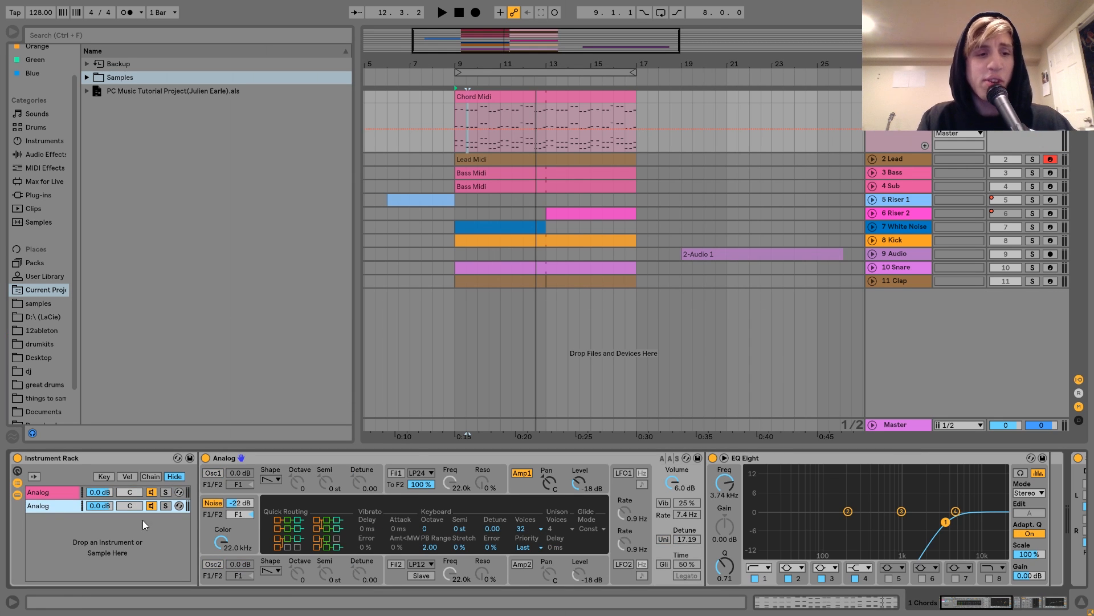
click(53, 494)
scroll(498, 477, down, 5)
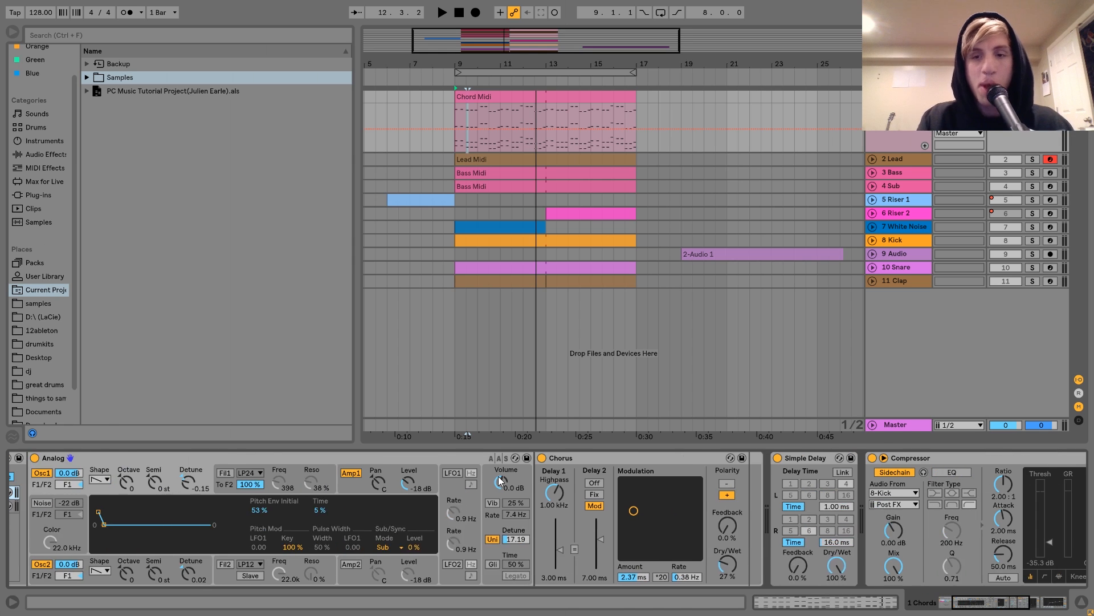
scroll(568, 532, up, 5)
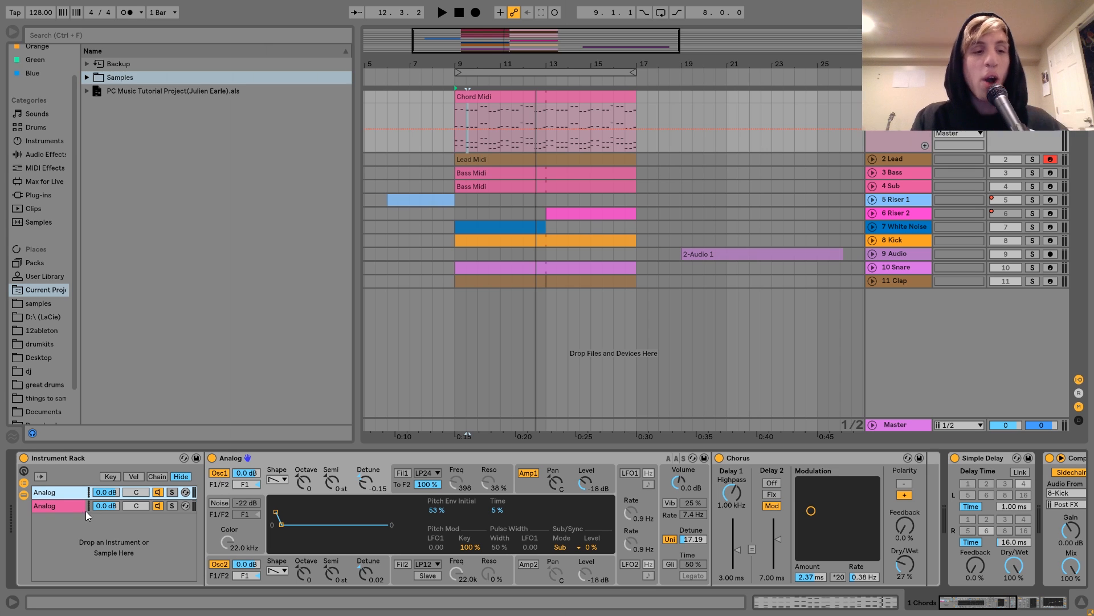
- Solo the first Analog chain in the Instrument Rack and audition it on its own
click(59, 505)
click(59, 490)
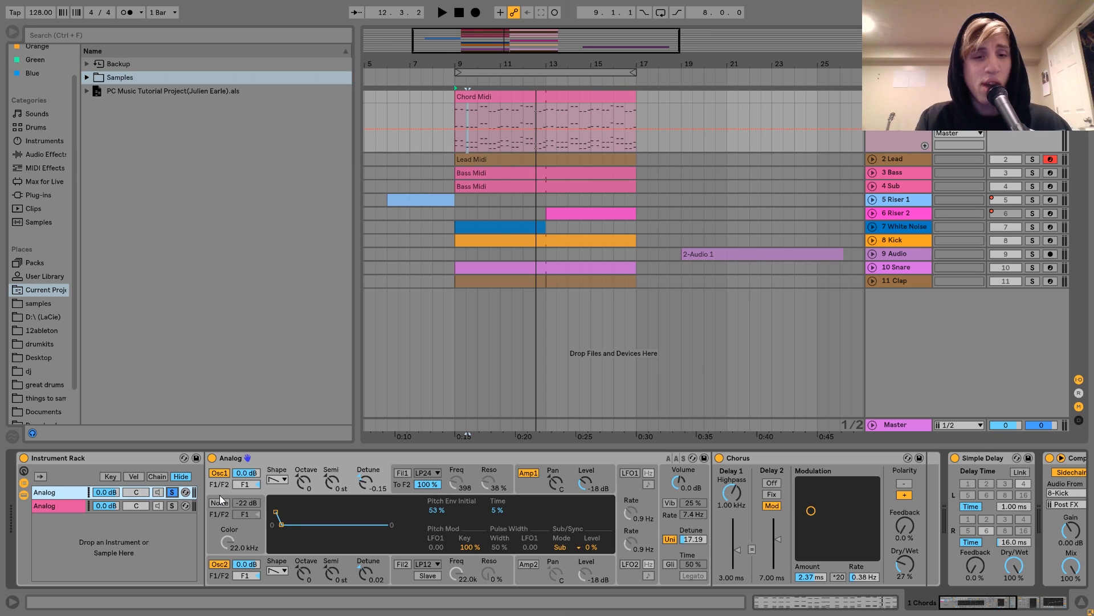
key(space)
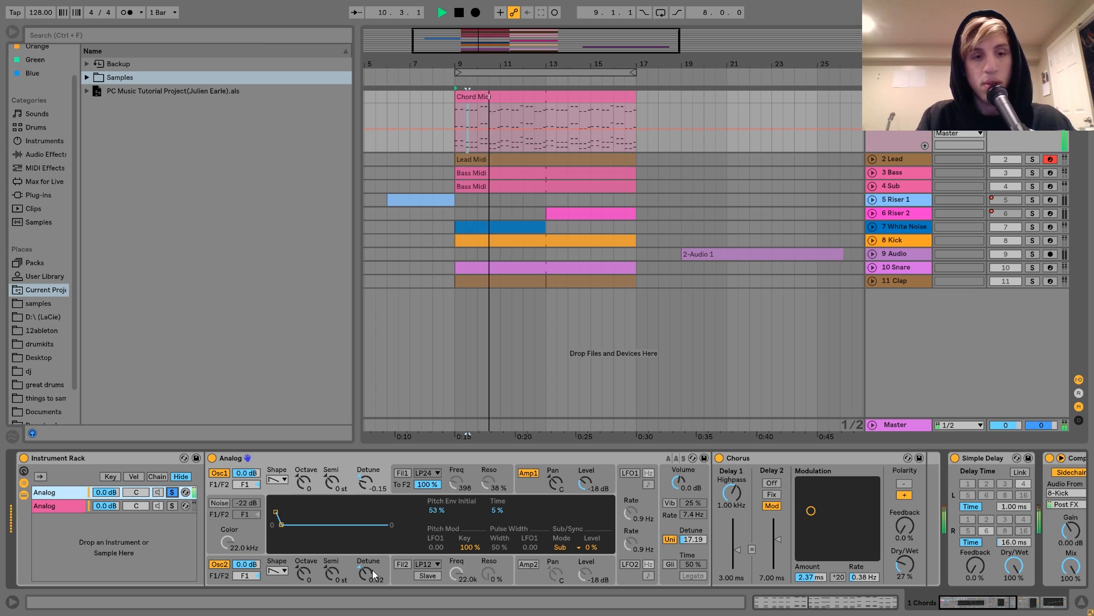
key(space)
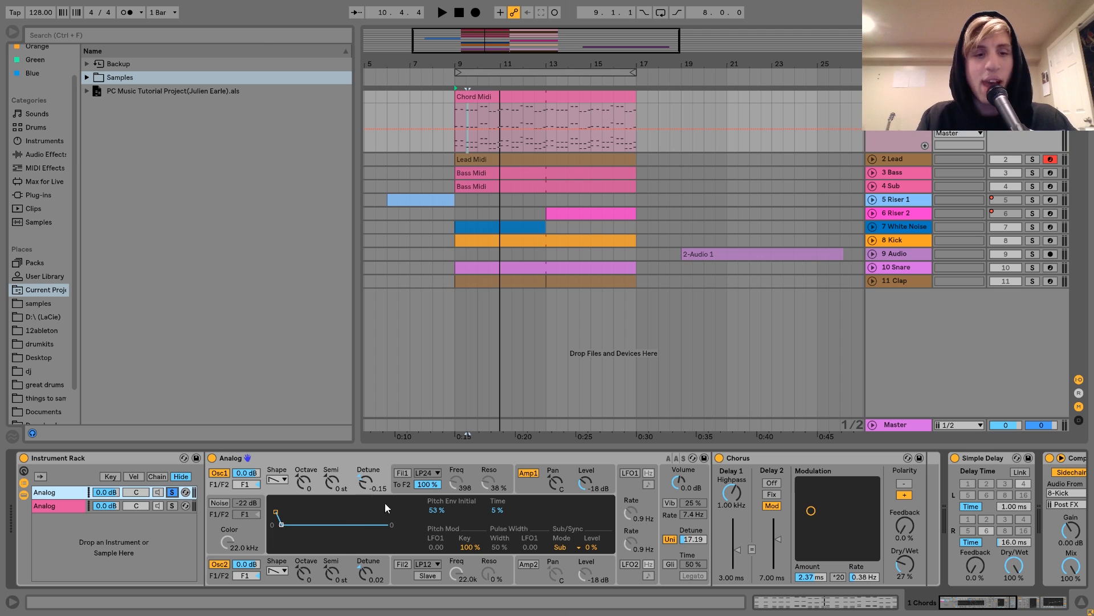
- Compare the pitch envelope, tuning and detune settings of Osc1 and Osc2 in the first Analog
click(284, 569)
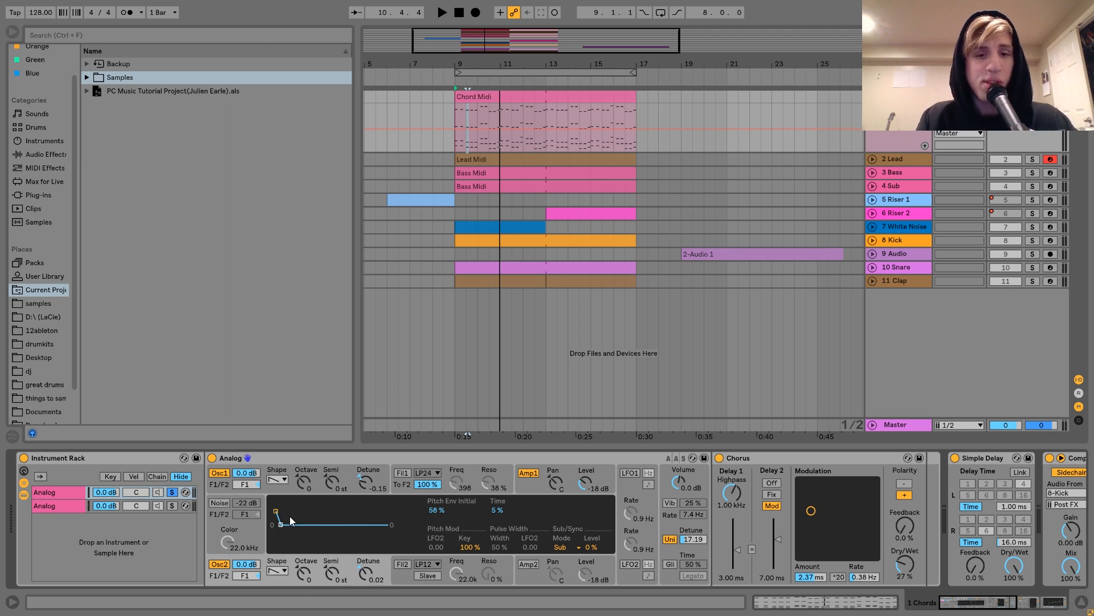
click(343, 471)
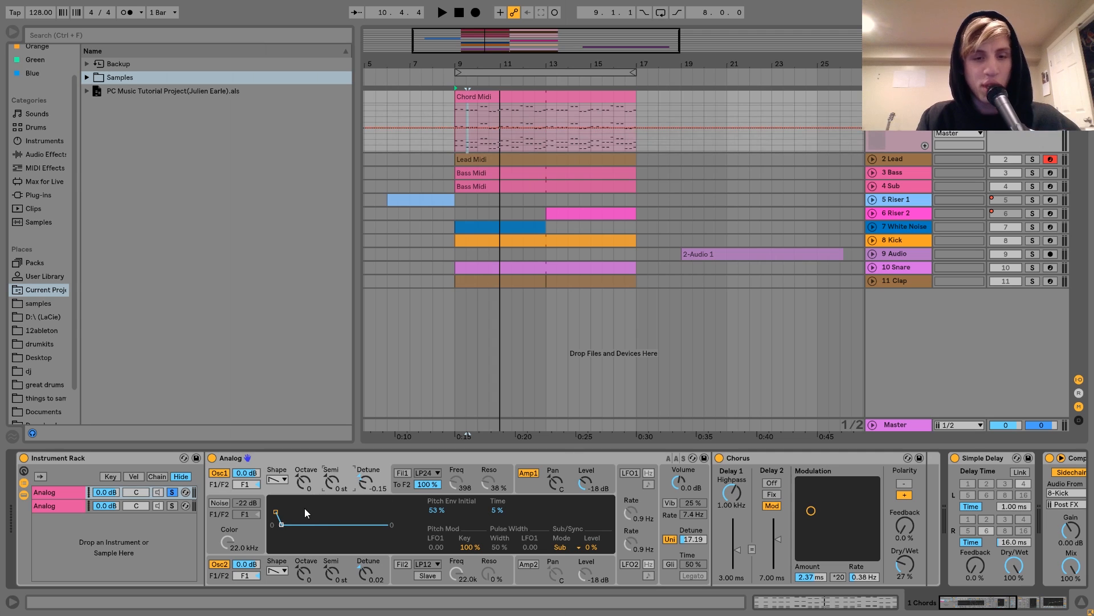
click(317, 564)
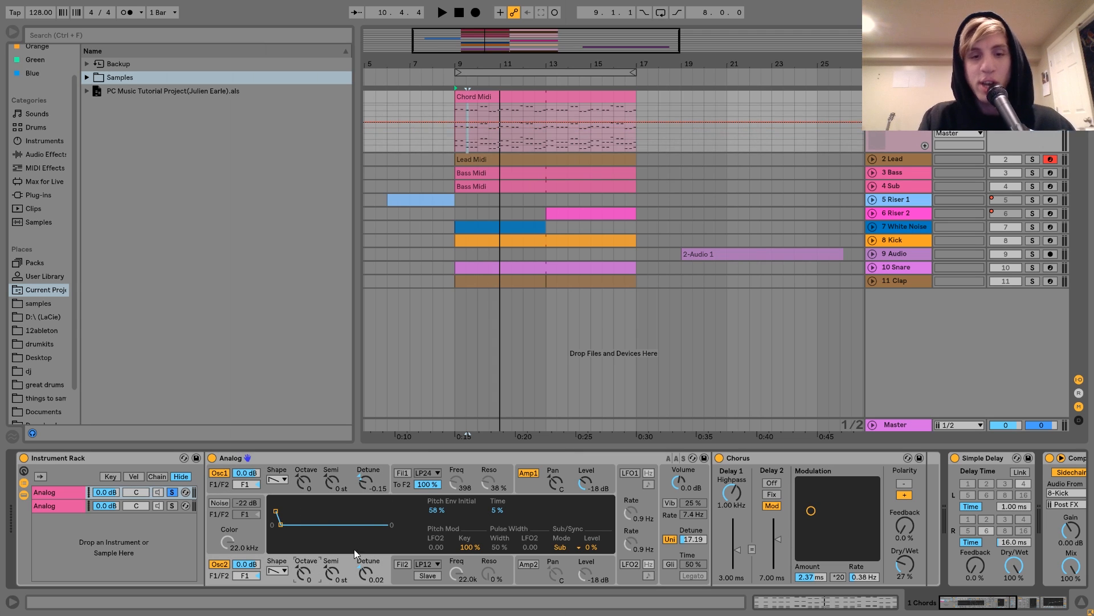
click(365, 473)
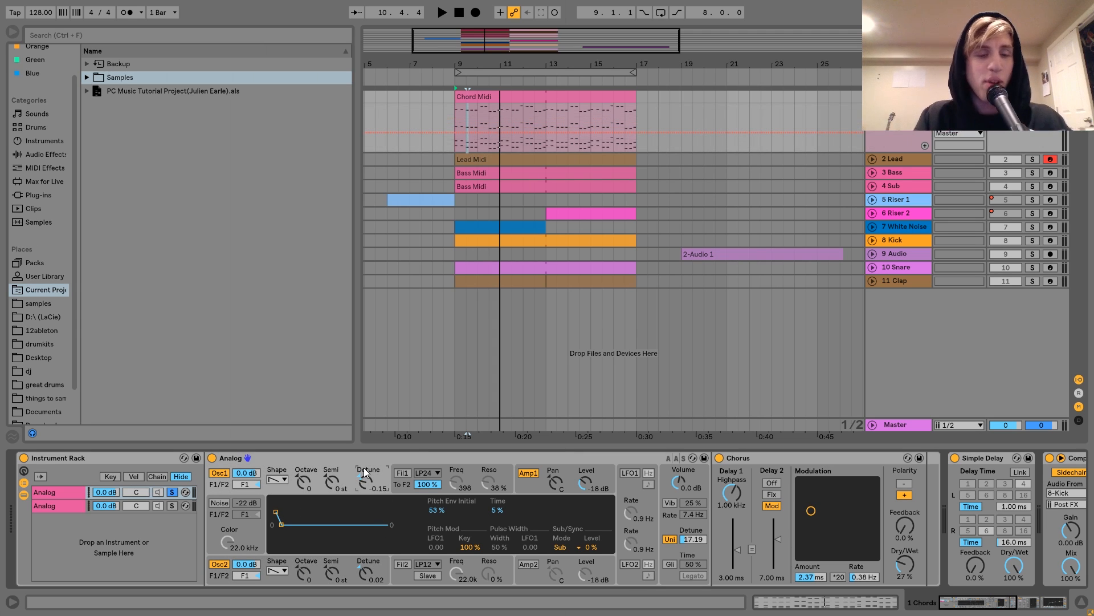
- Select the Chord Midi clip and play it from bar 9 to hear the soloed Analog chain
click(522, 99)
key(space)
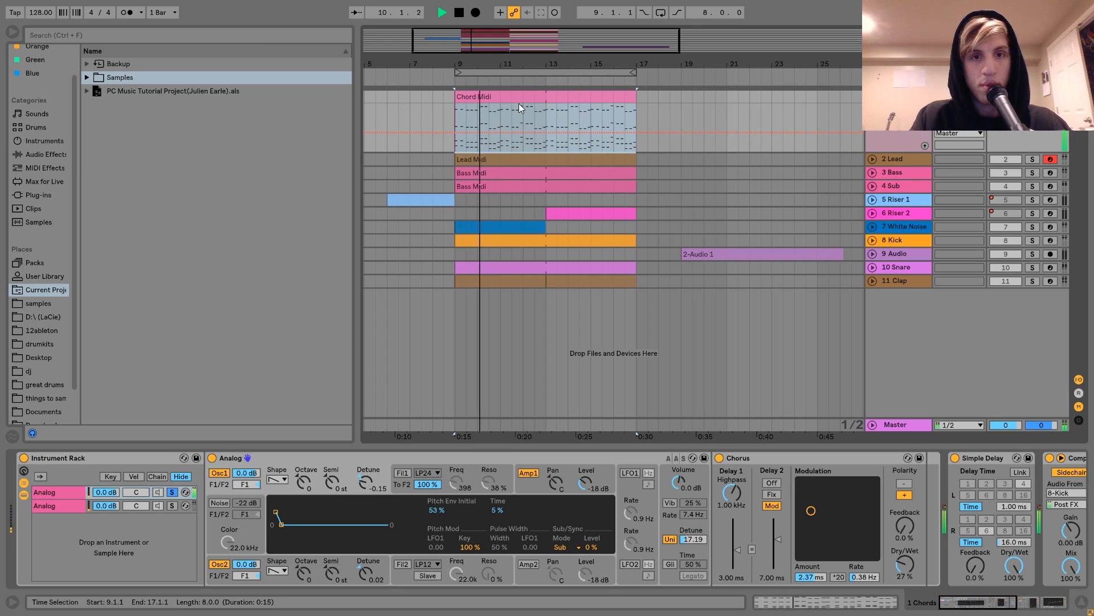
key(space)
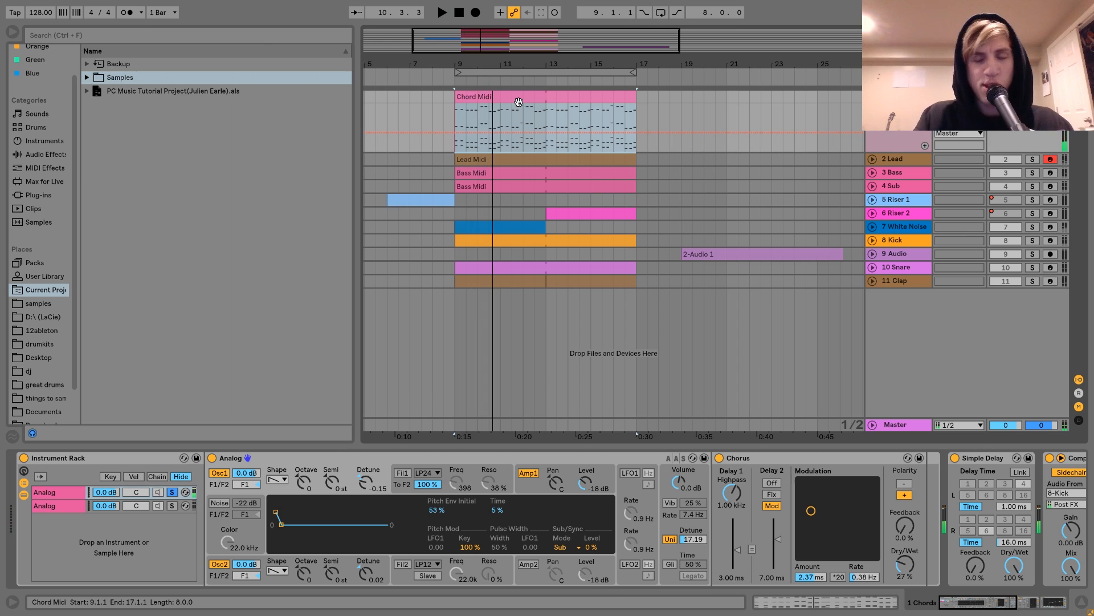
- Solo the Bass and Sub tracks, listen to them briefly, and turn their solos off again
click(1032, 173)
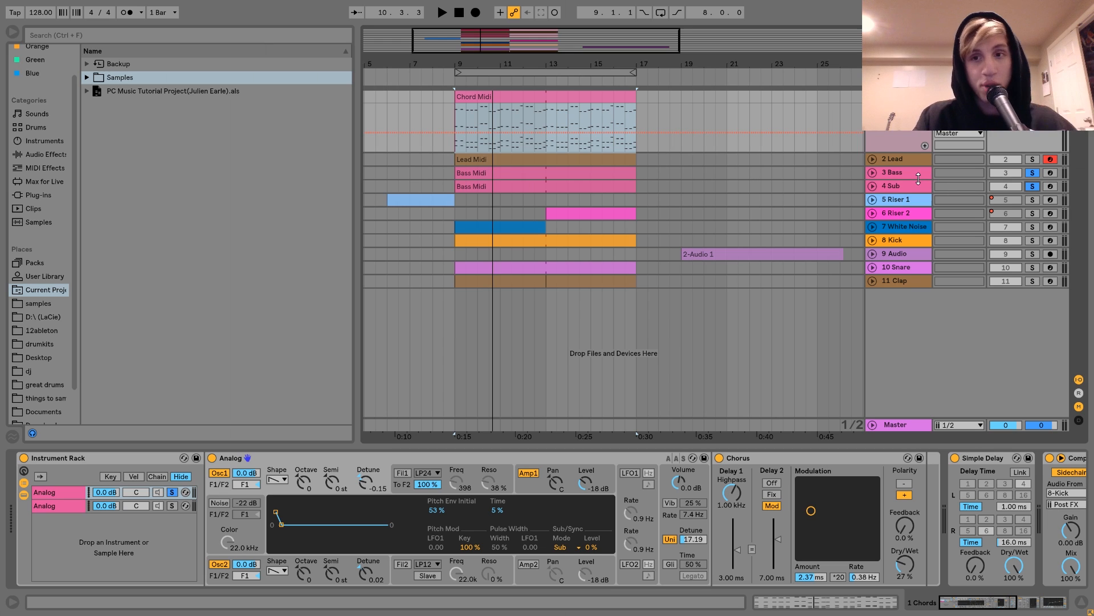
key(space)
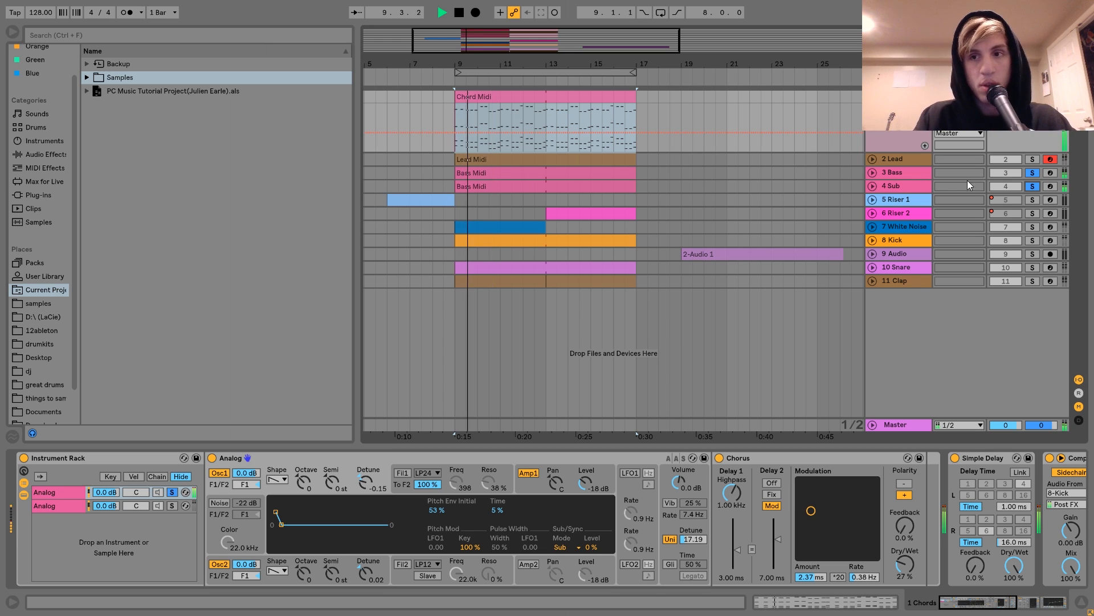
key(space)
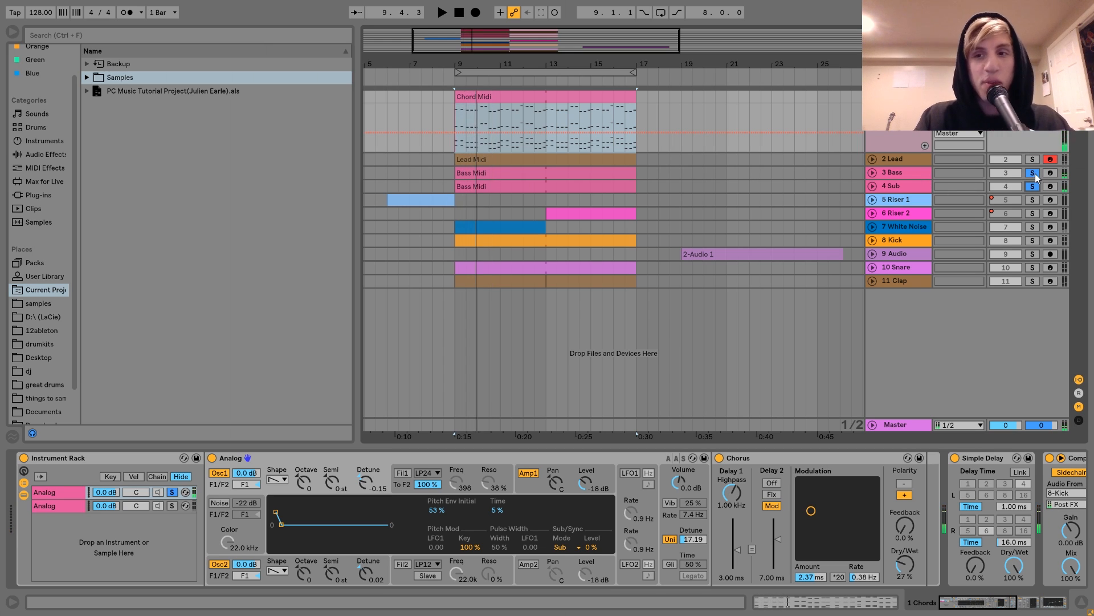
click(1033, 186)
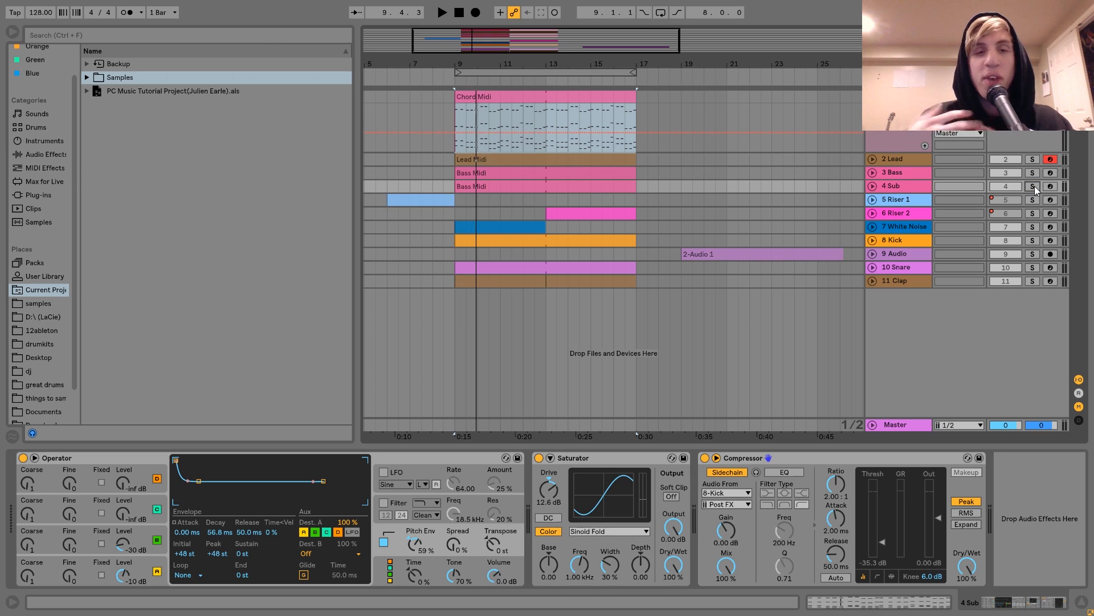
- Return to the Chords track's device chain and play a short passage of the chord sound
click(899, 97)
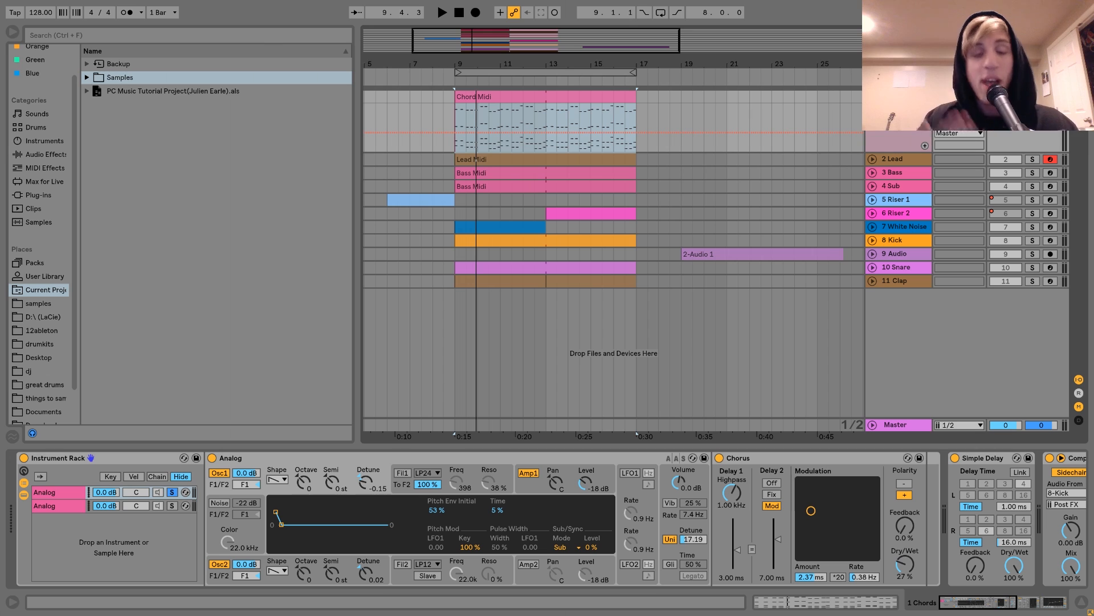
key(space)
key(space)
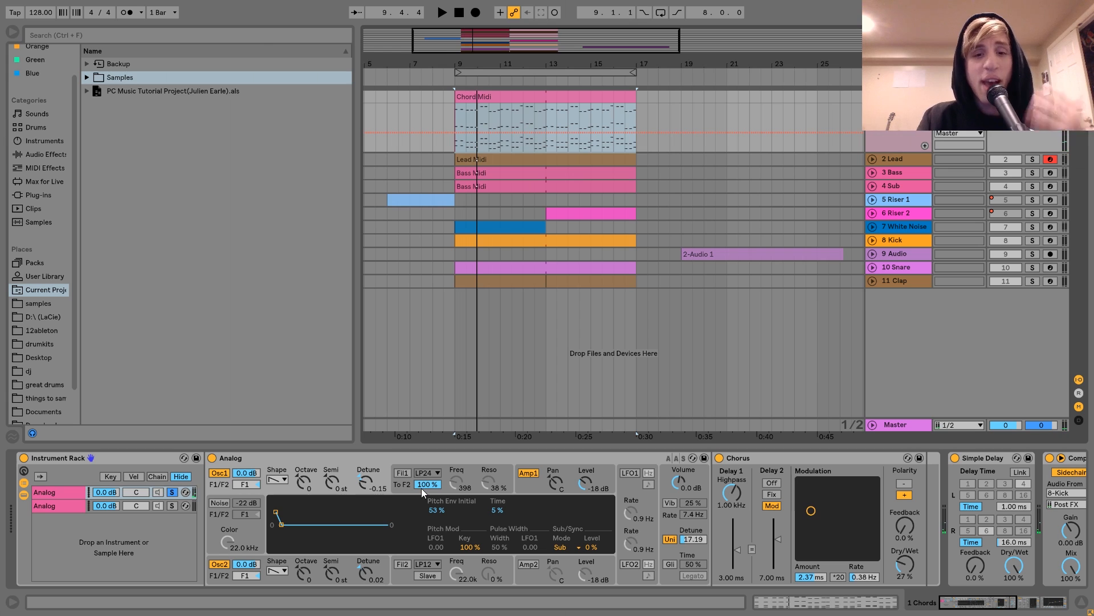
- Review the first Analog's Amp1 envelope and unison settings, play a short passage, and select its Chorus
click(531, 481)
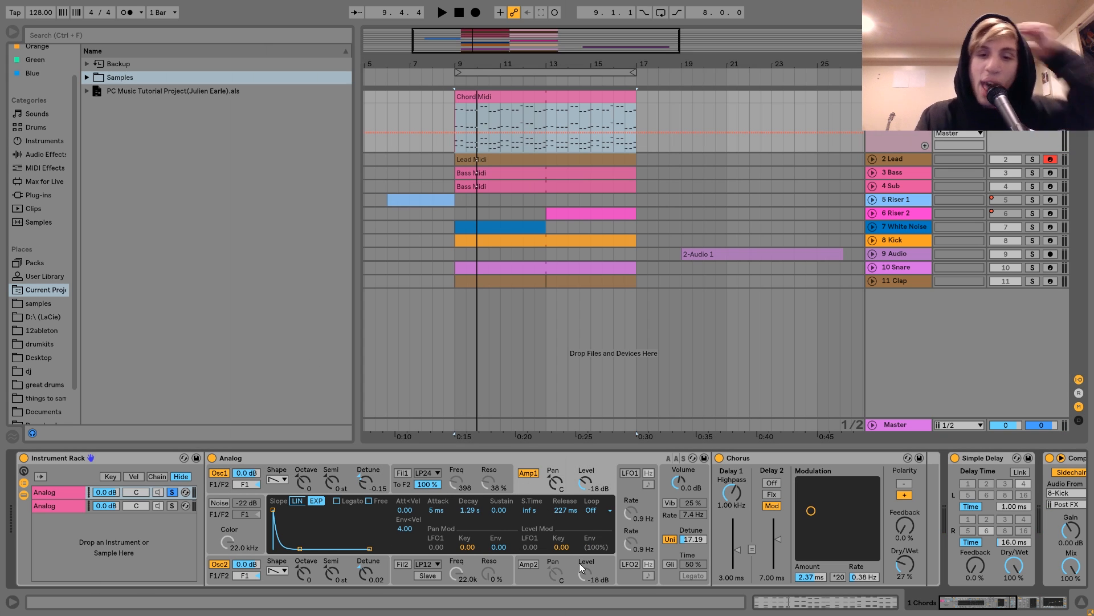
click(674, 522)
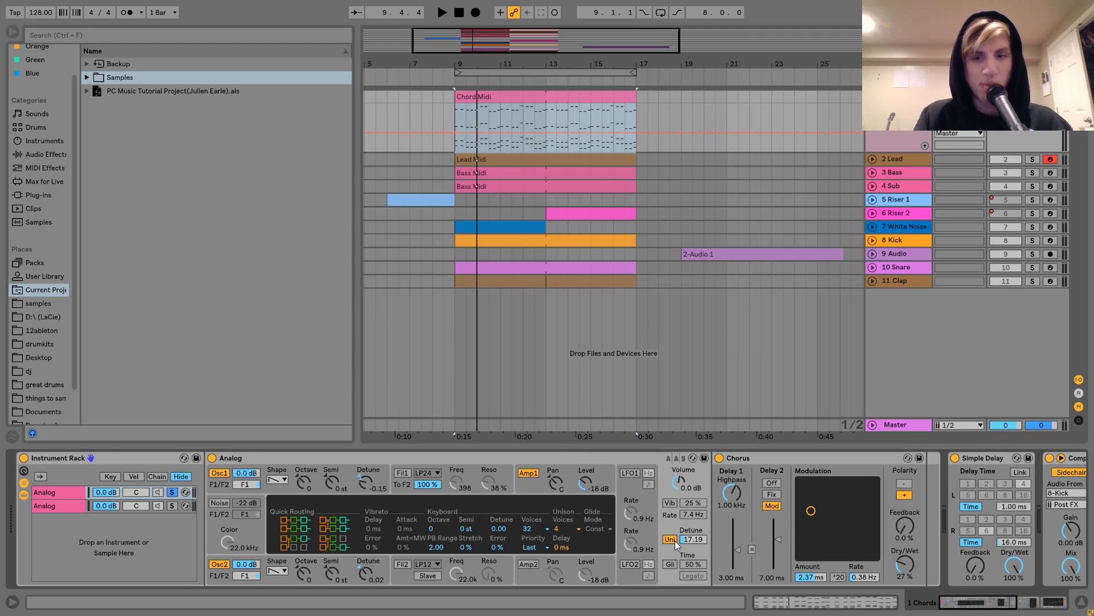
scroll(675, 540, down, 3)
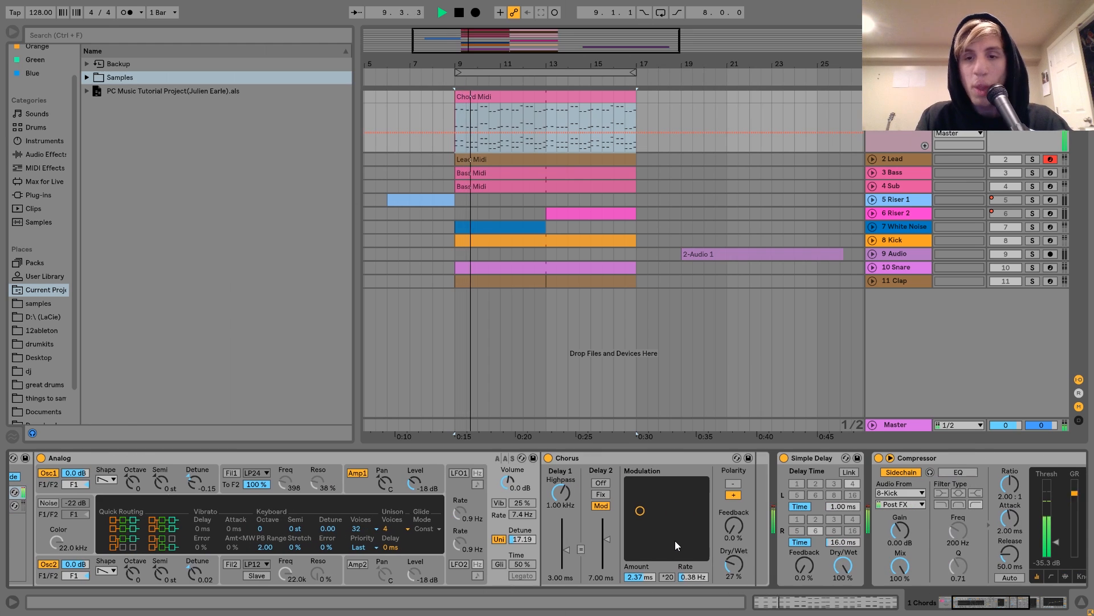
click(560, 457)
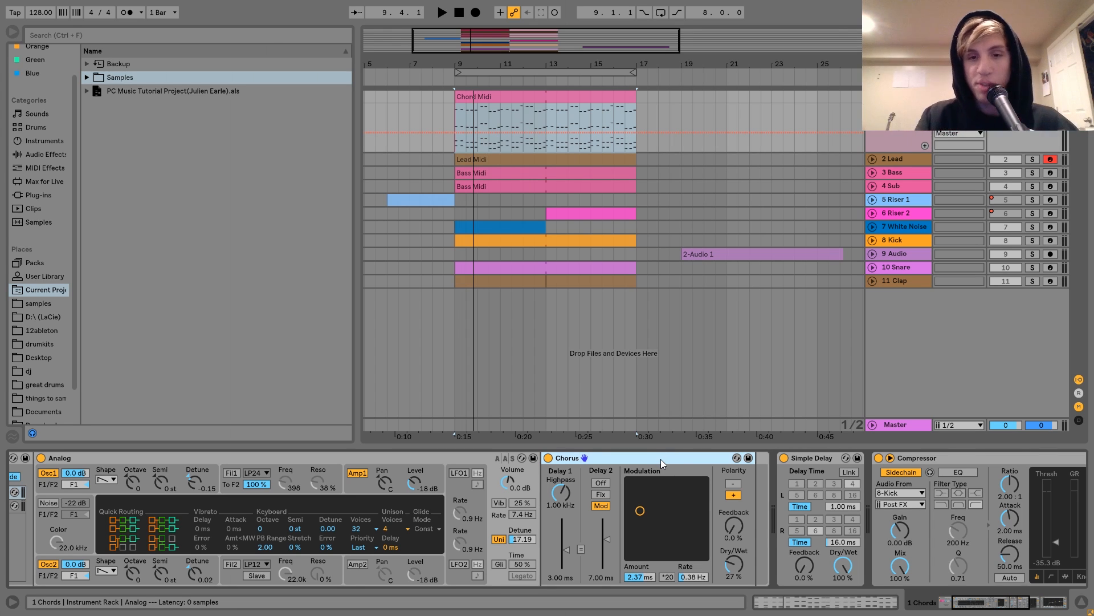
- Solo the second Analog chain, play it briefly, and examine its noise oscillator and Amp1 envelope
scroll(661, 460, up, 3)
click(172, 505)
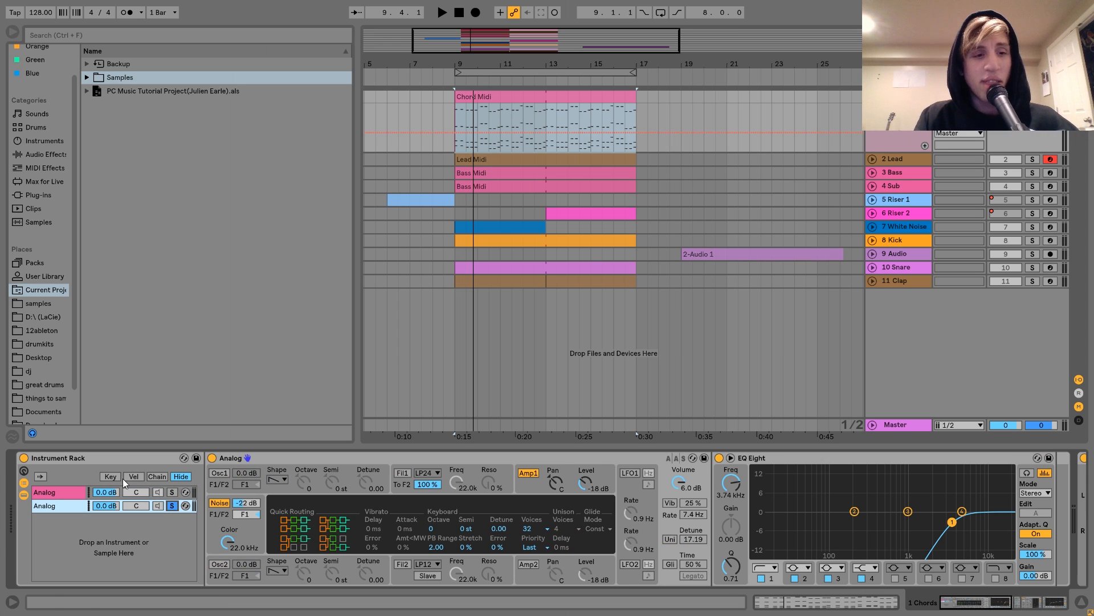
key(space)
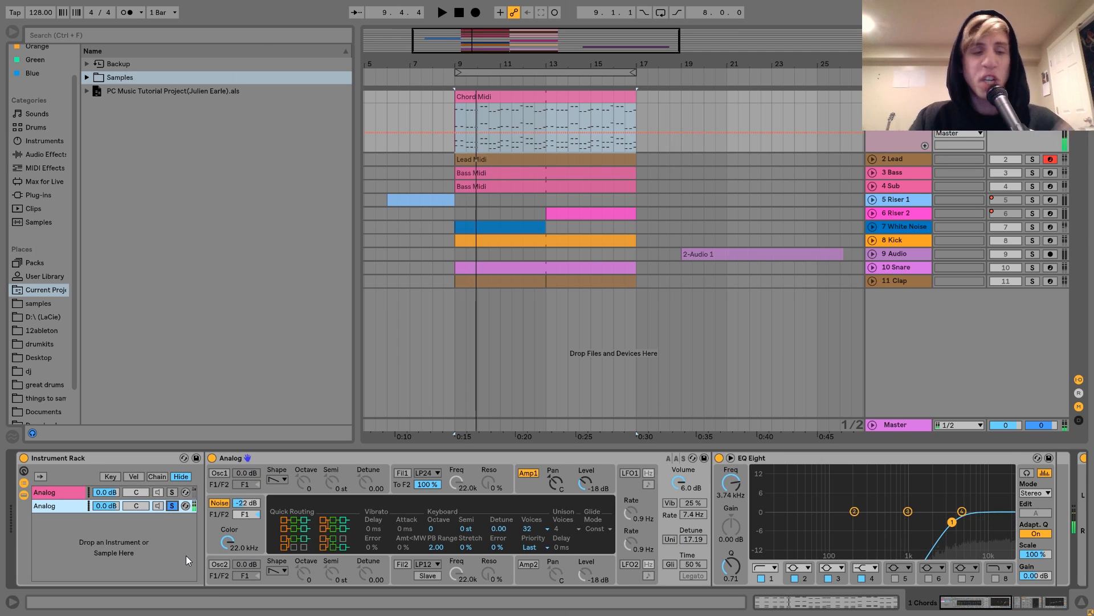
click(249, 530)
click(524, 482)
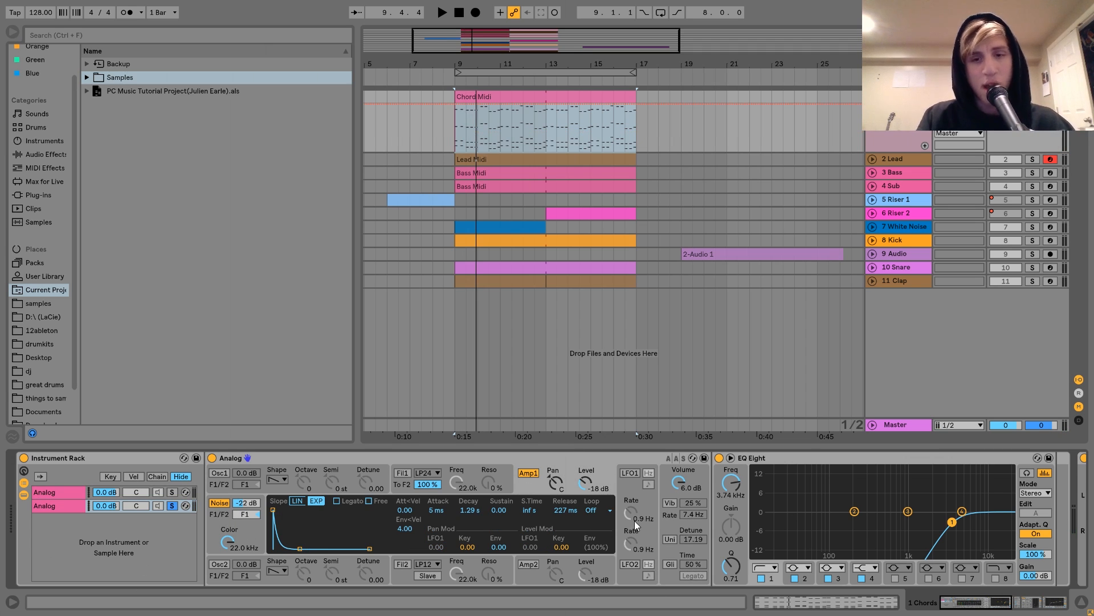
- Compare the two Analog chains of the Instrument Rack, including the EQ Eight that follows the noise layer
scroll(611, 527, right, 3)
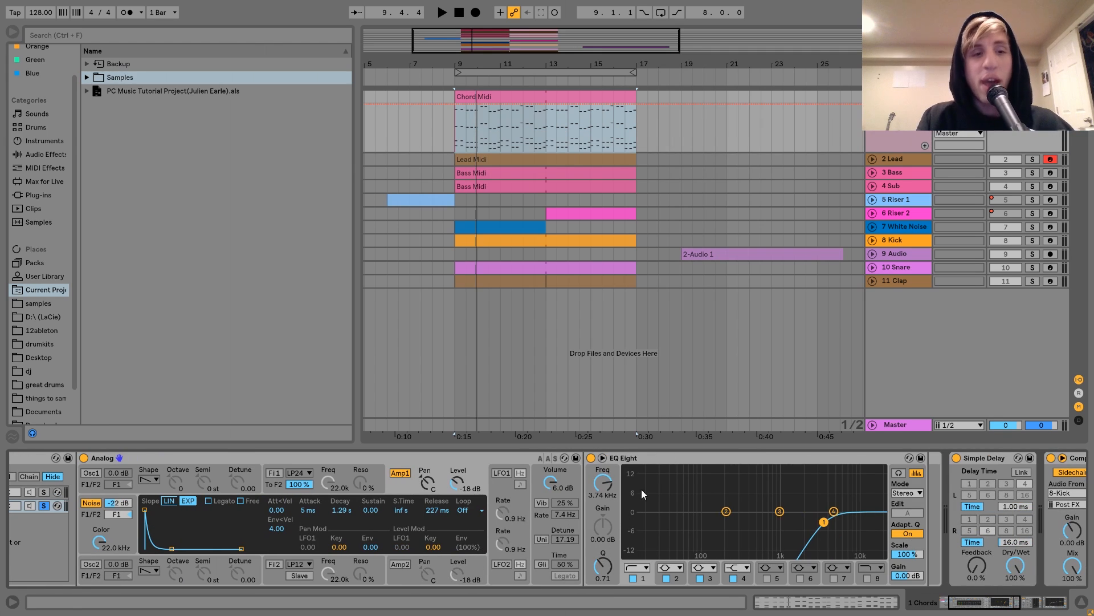
scroll(559, 494, left, 3)
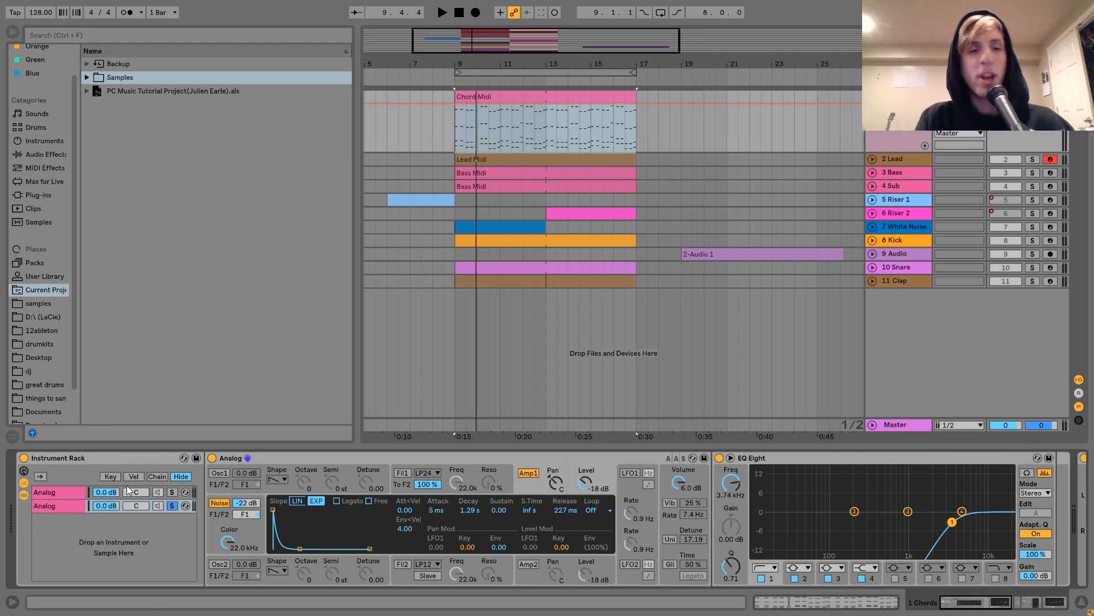
click(63, 494)
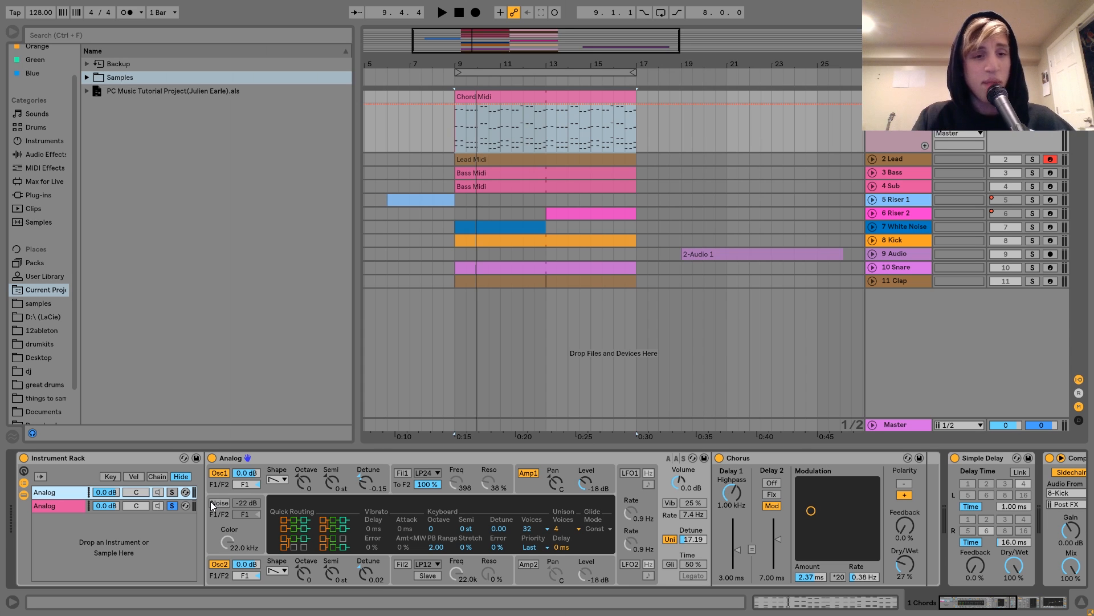
click(60, 508)
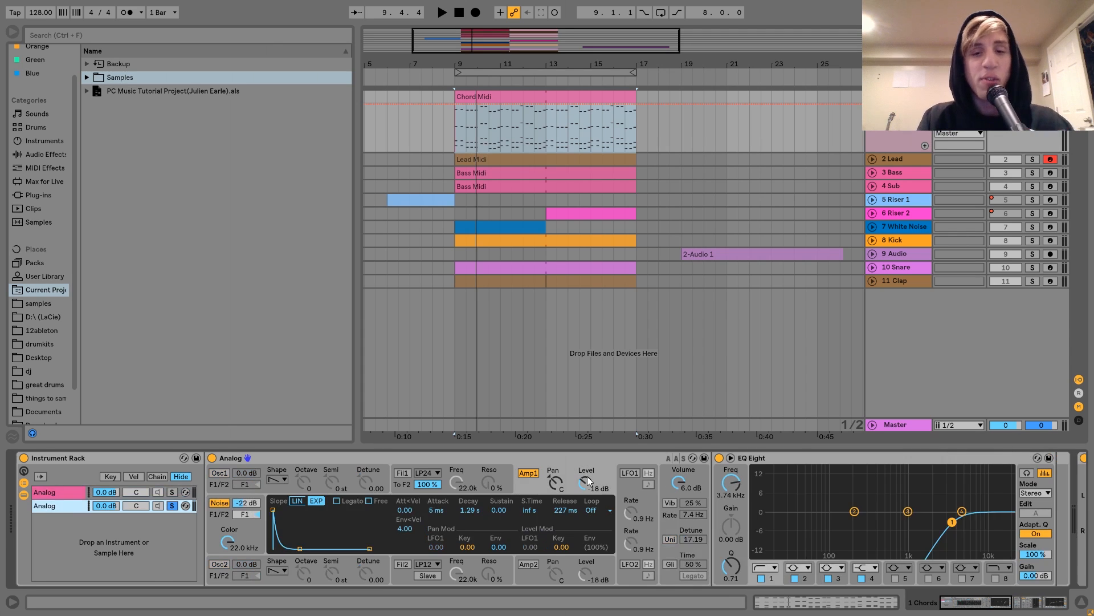
scroll(673, 473, right, 3)
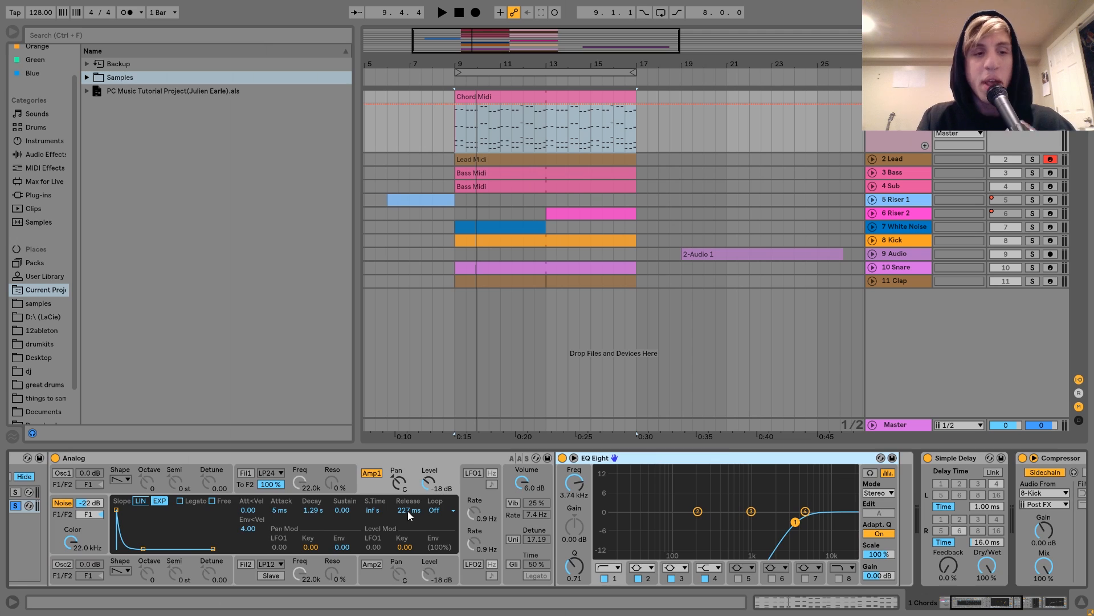
scroll(408, 510, left, 3)
click(61, 495)
click(61, 504)
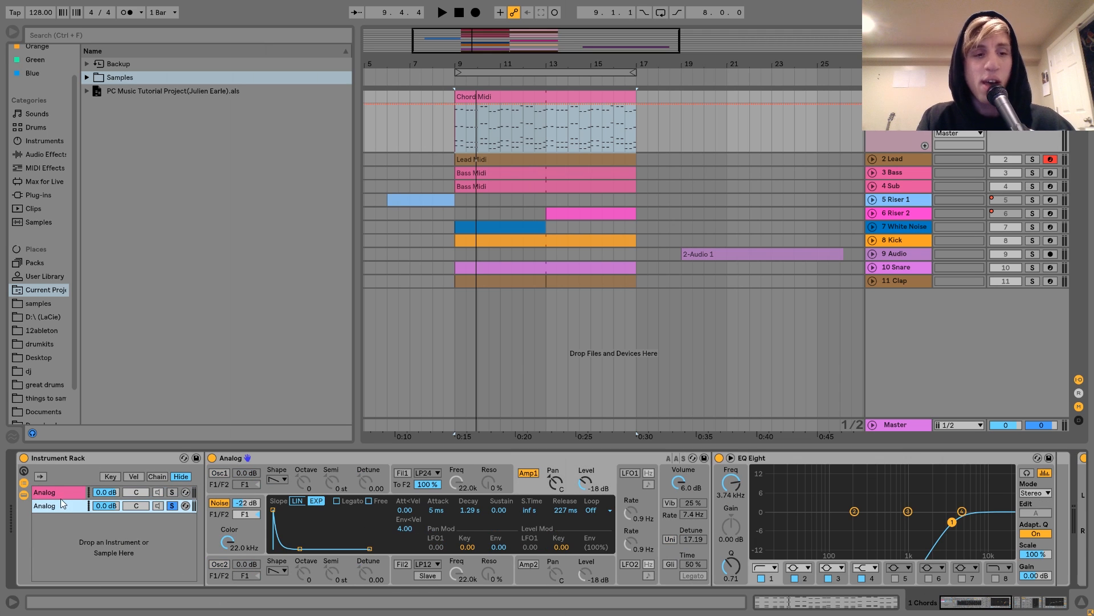
- Set the noise layer's EQ Eight high-pass frequency to 2.44 kHz while the soloed chain plays
scroll(617, 499, right, 3)
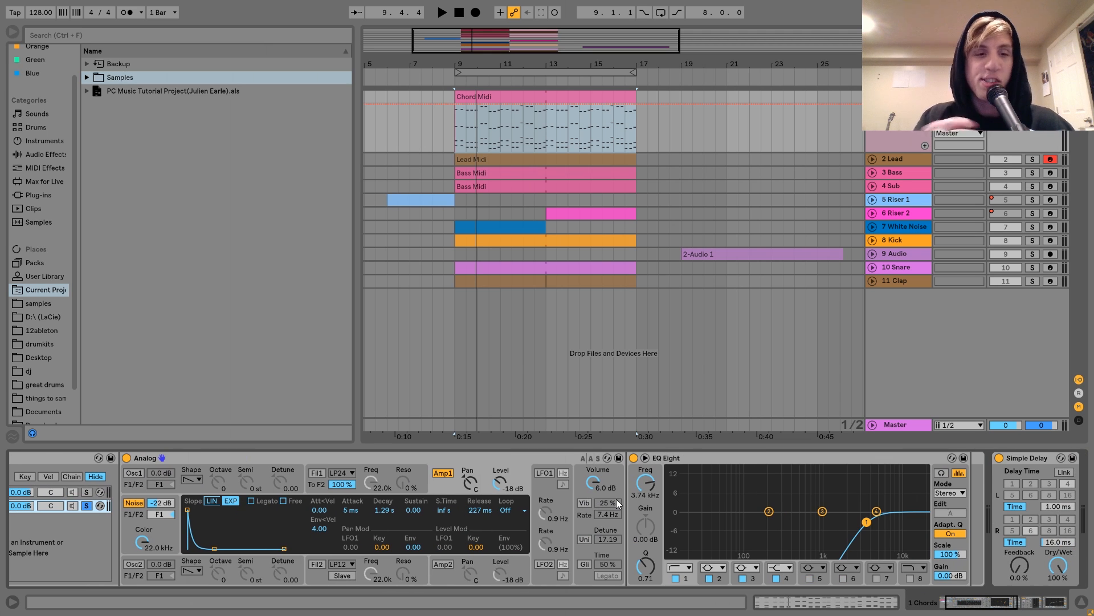
key(space)
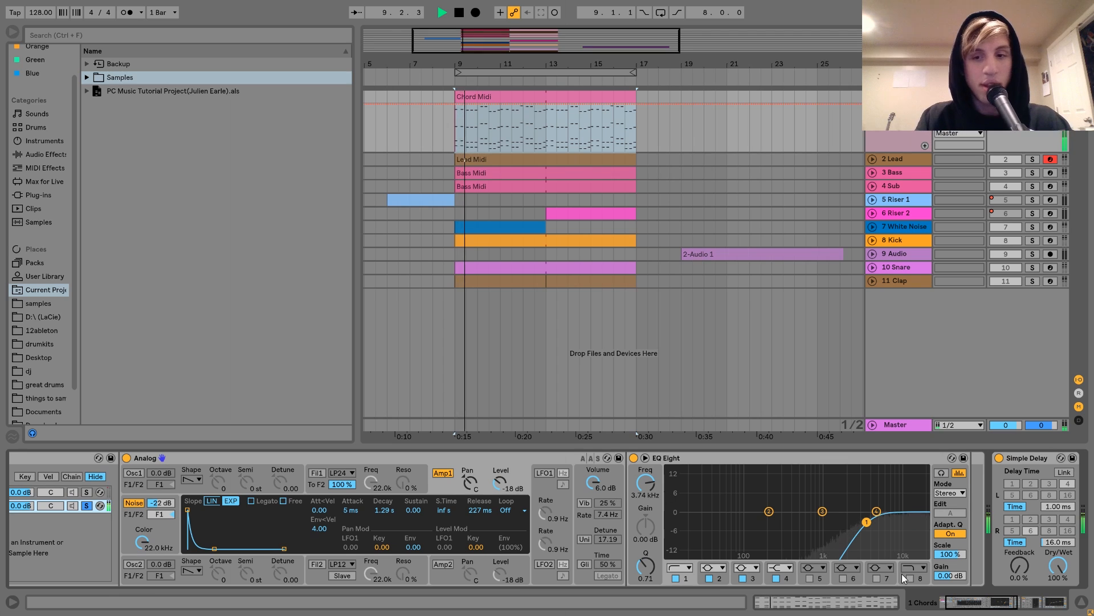
mouse_move(644, 484)
mouse_down()
mouse_move(644, 527)
mouse_move(645, 490)
mouse_up()
key(space)
scroll(647, 485, left, 3)
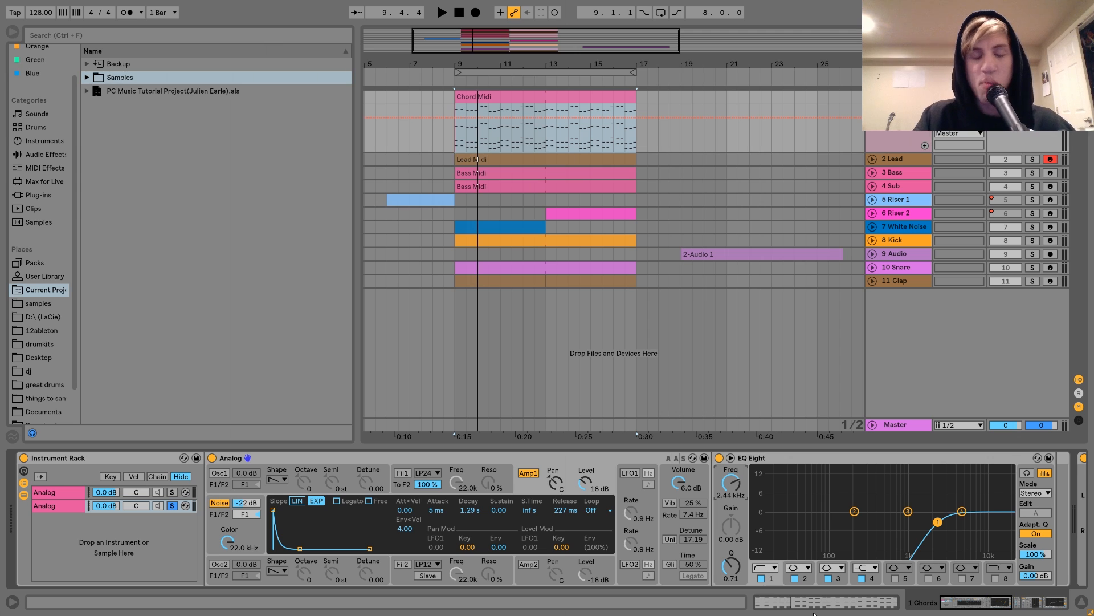
- Solo the first Analog chain, play it for comparison, and turn off the solos on both chains
click(67, 495)
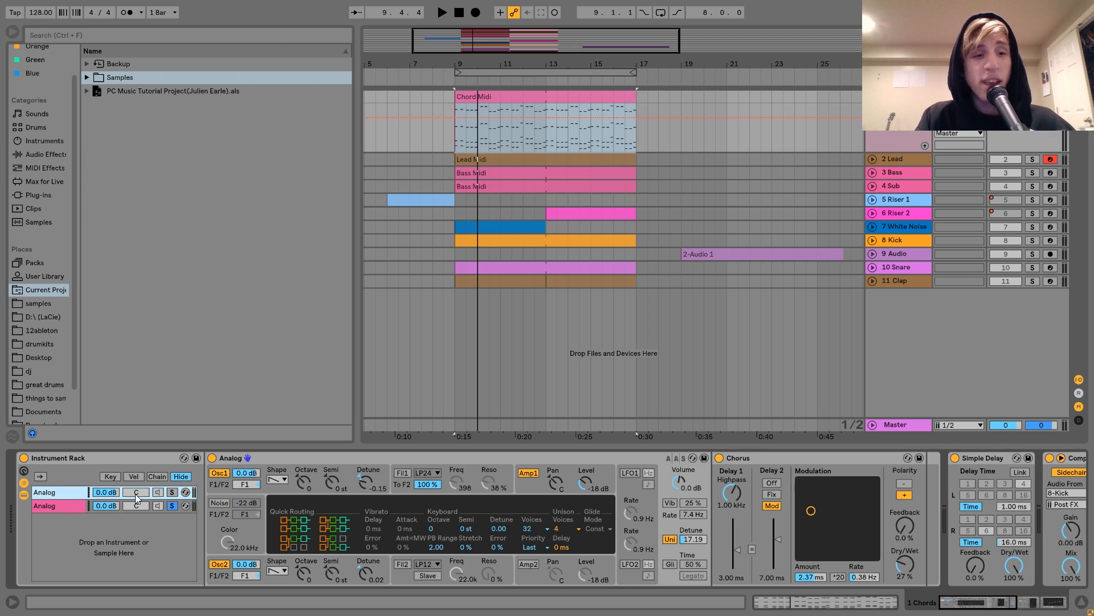
key(space)
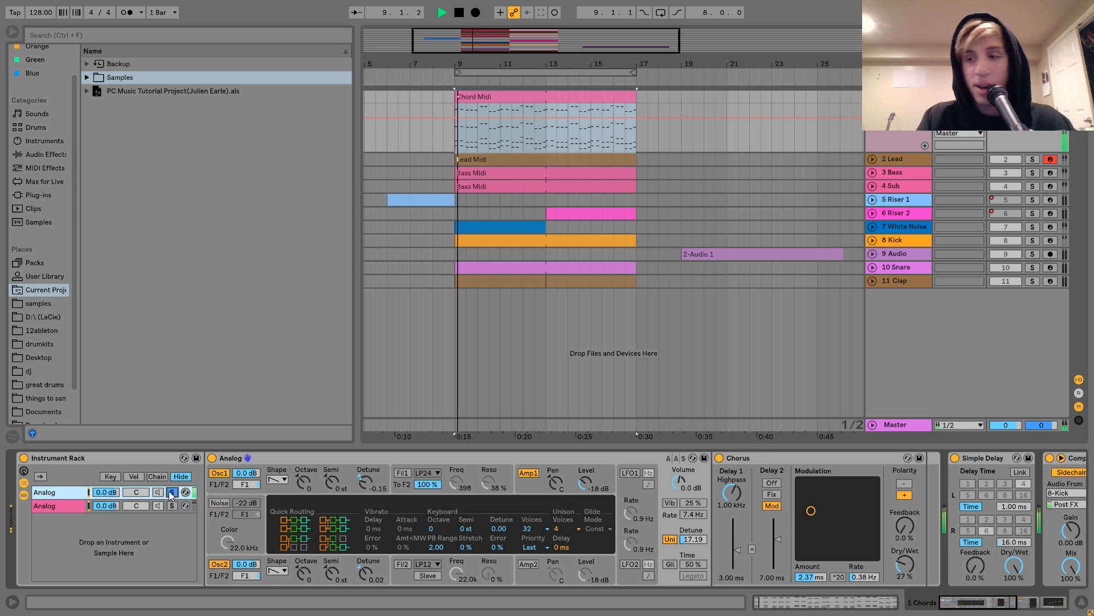
scroll(170, 492, down, 2)
scroll(275, 457, up, 2)
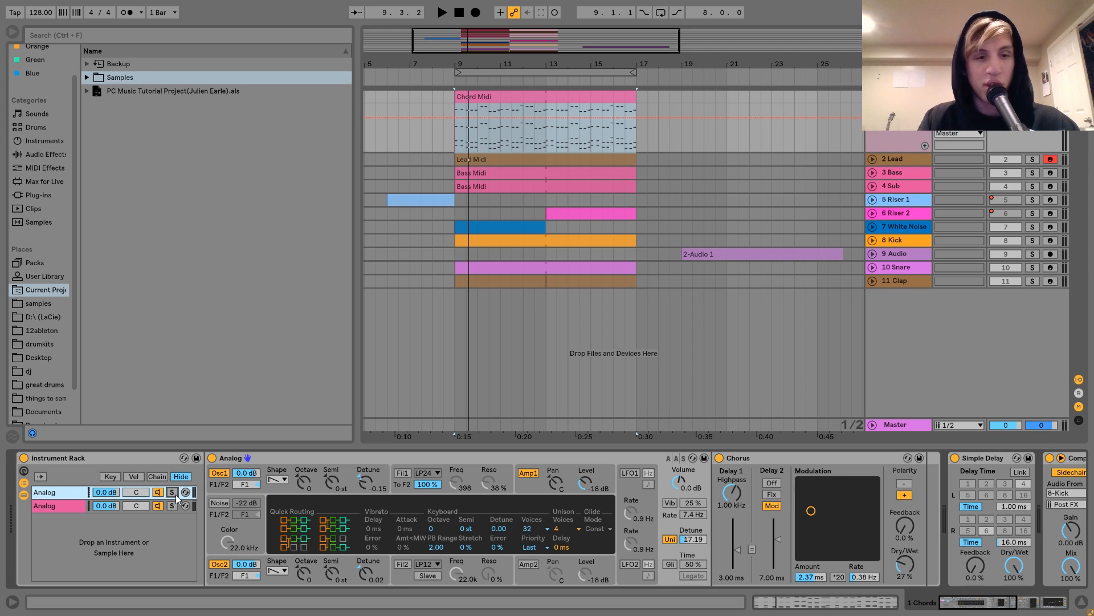
- Review the Chords track's Chorus and the Simple Delay placed after the Instrument Rack
scroll(175, 494, down, 5)
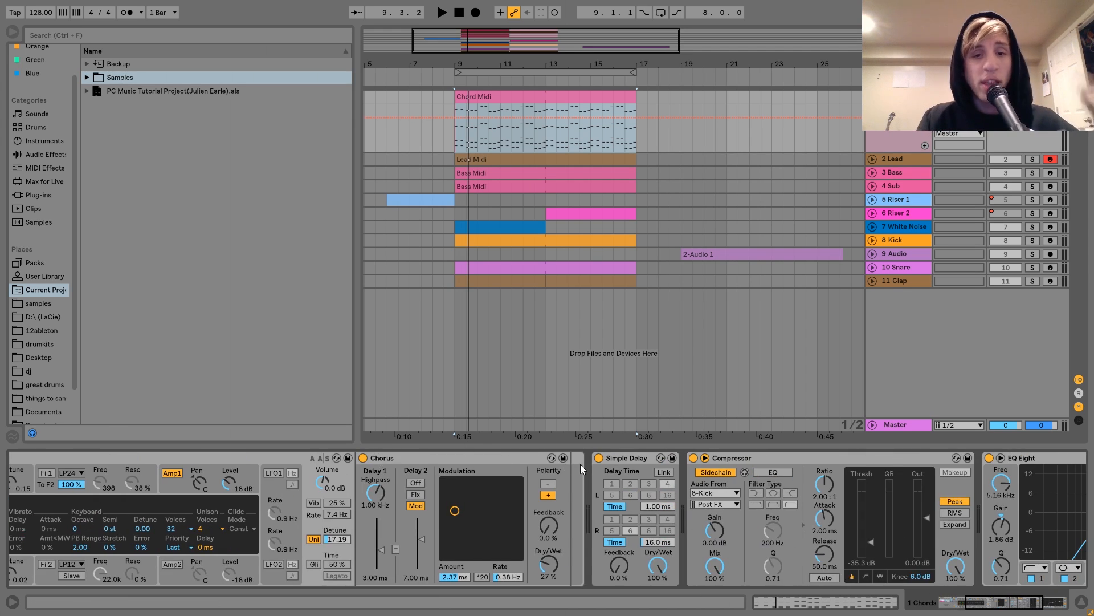
click(577, 463)
scroll(577, 463, down, 5)
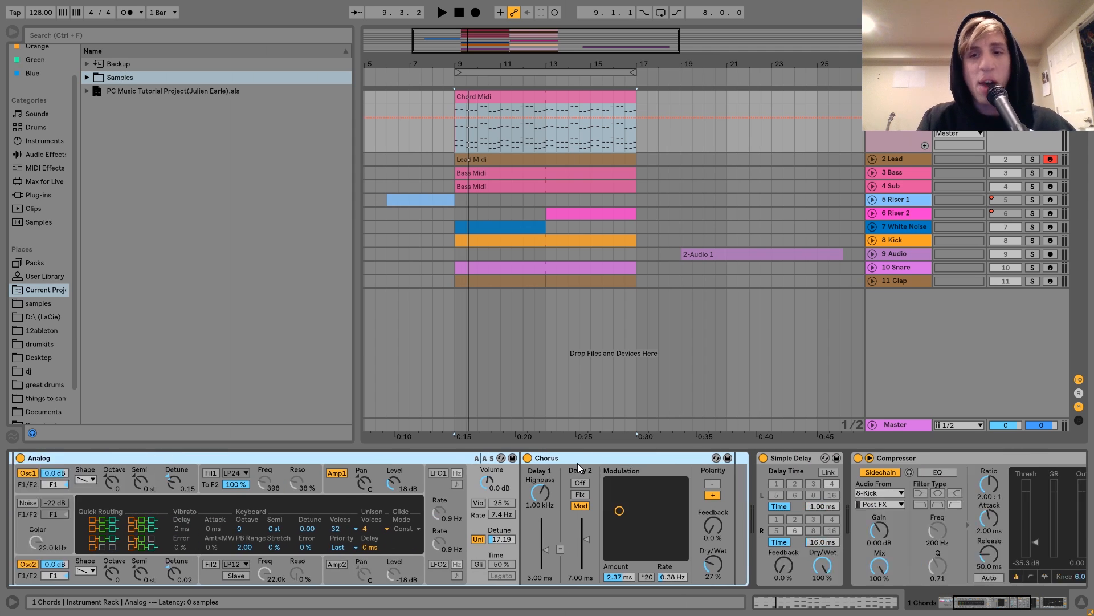
click(636, 458)
scroll(637, 456, down, 5)
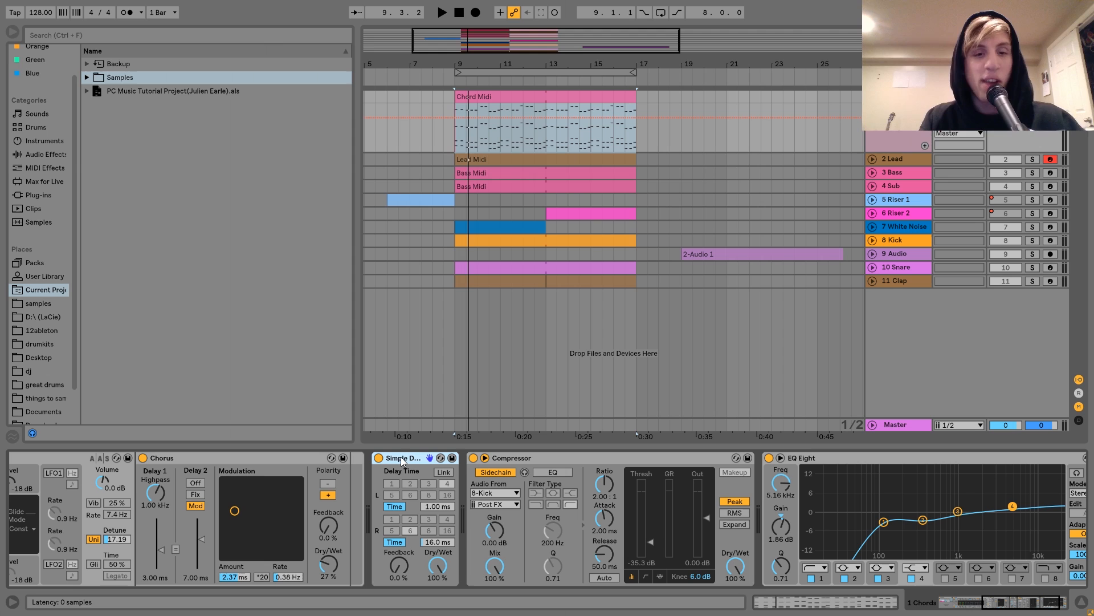
- Play the chords with the Simple Delay bypassed and re-enabled to compare, and select the sidechained Compressor
key(space)
click(379, 458)
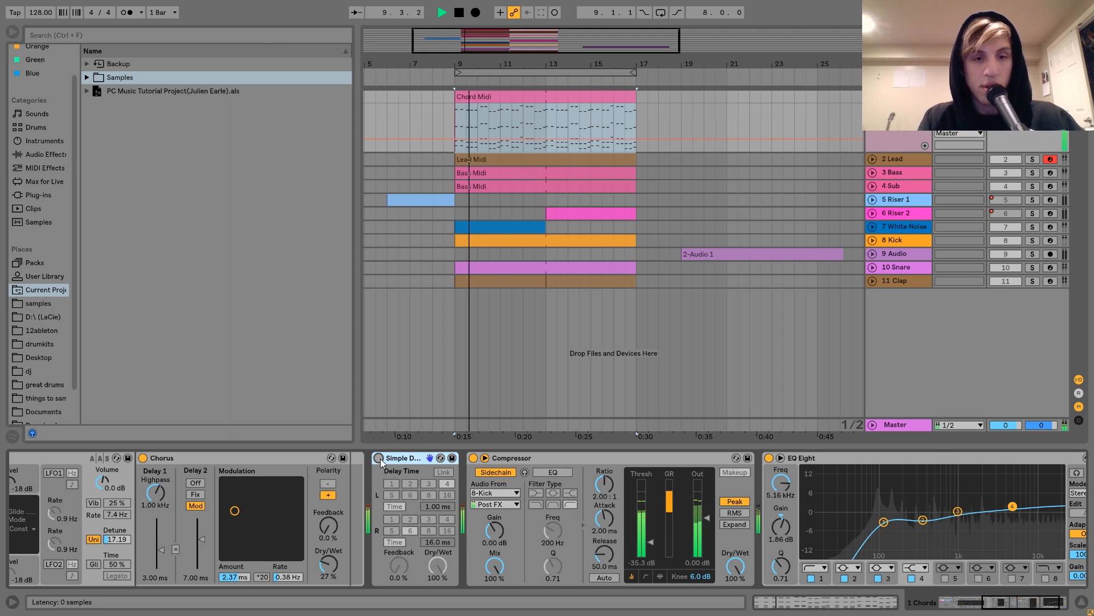
click(378, 457)
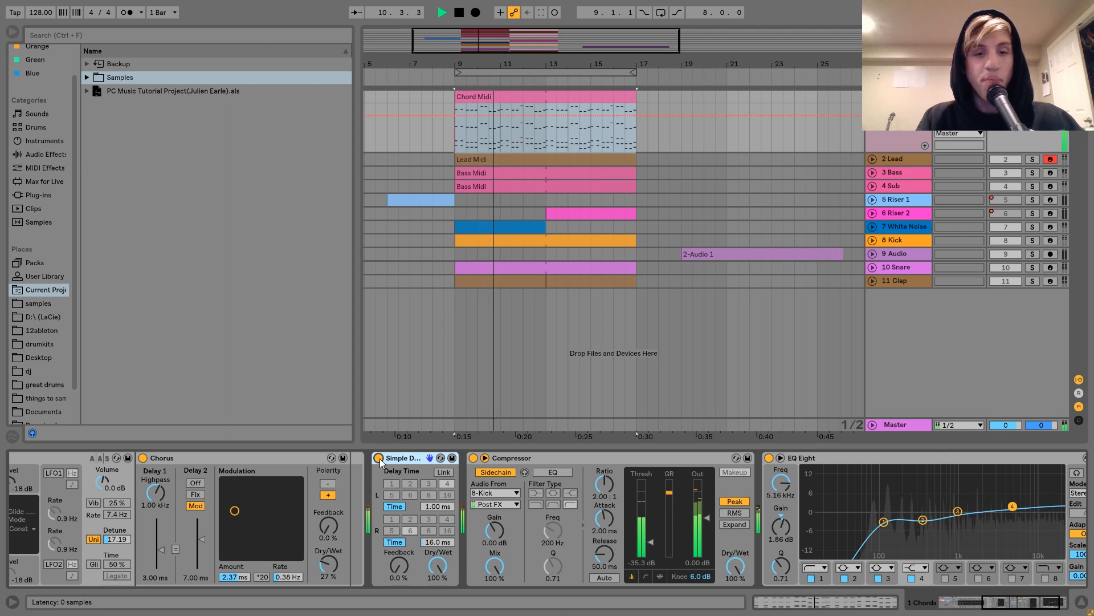
key(space)
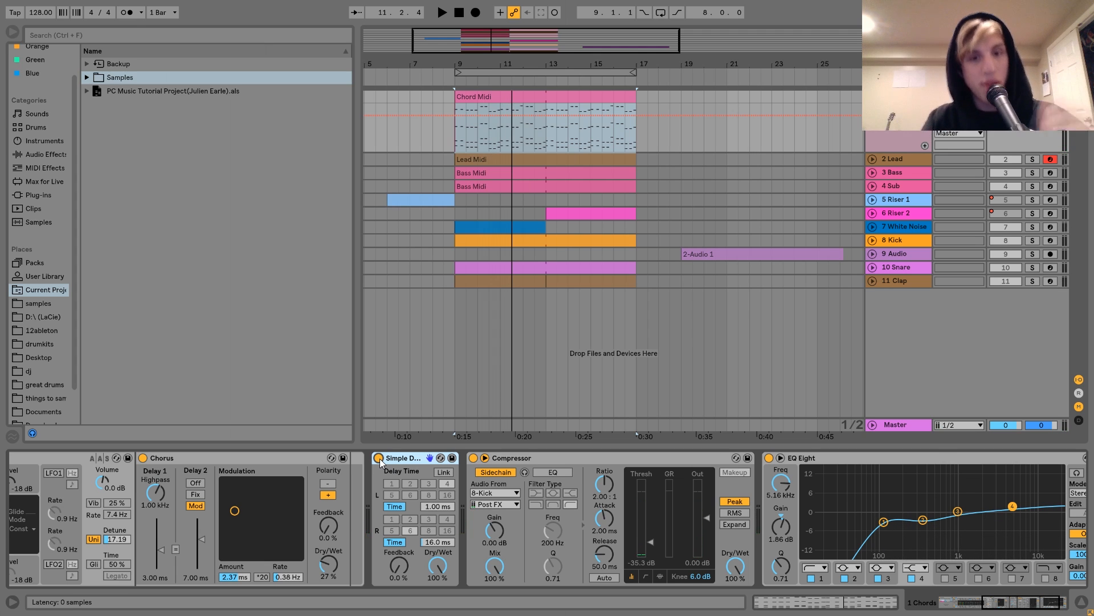
scroll(380, 462, right, 3)
click(435, 457)
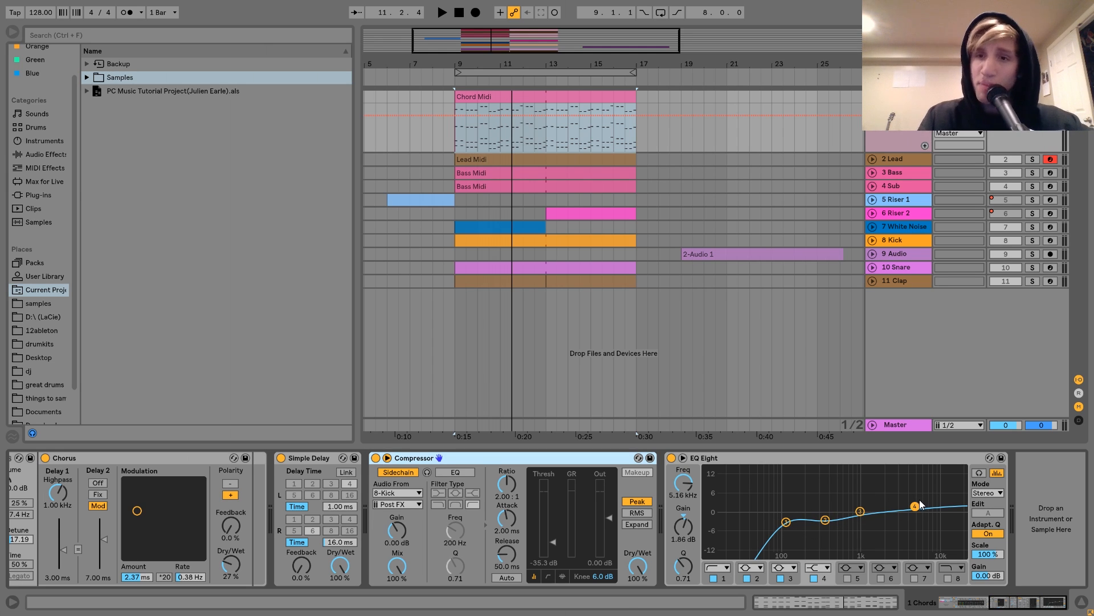
- Unfold and solo the Lead track, loop its Lead Midi clip from bar 9 to 17, and play it
click(894, 159)
click(872, 159)
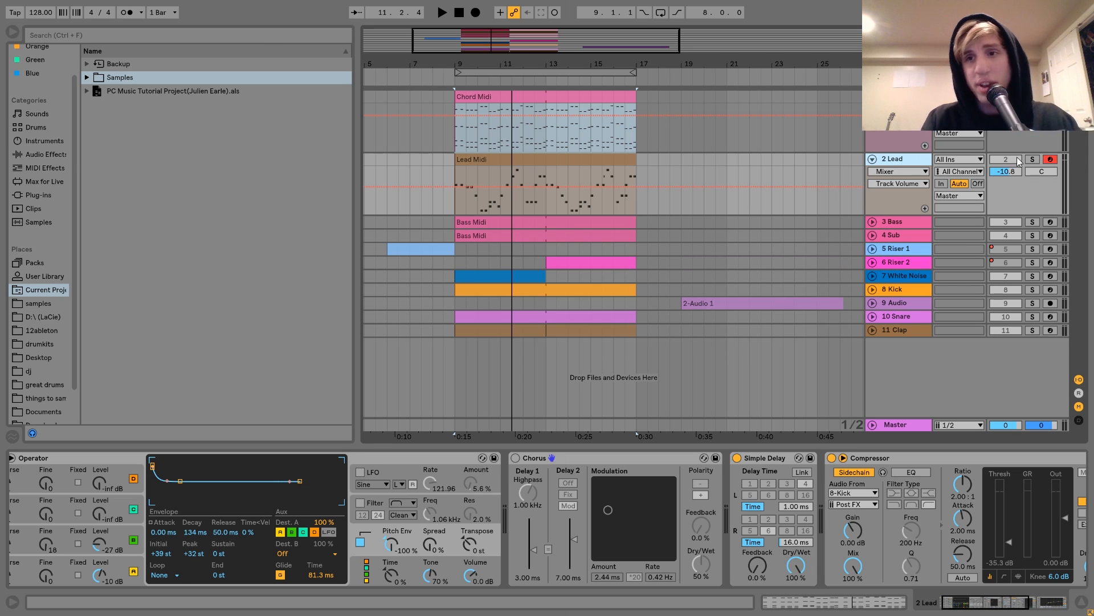
click(546, 161)
key(ctrl+l)
key(space)
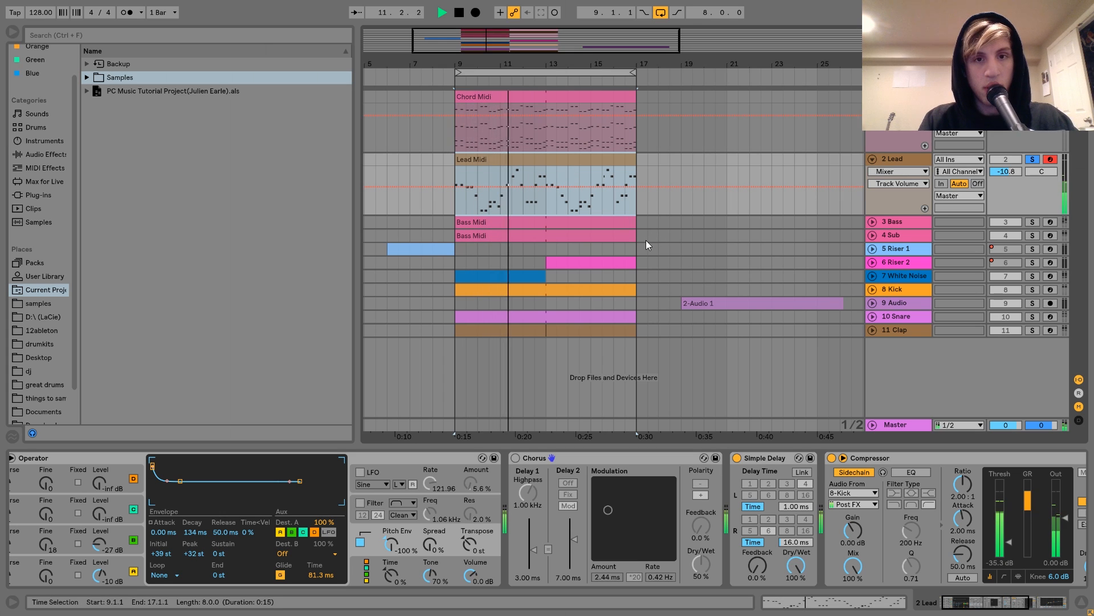
key(space)
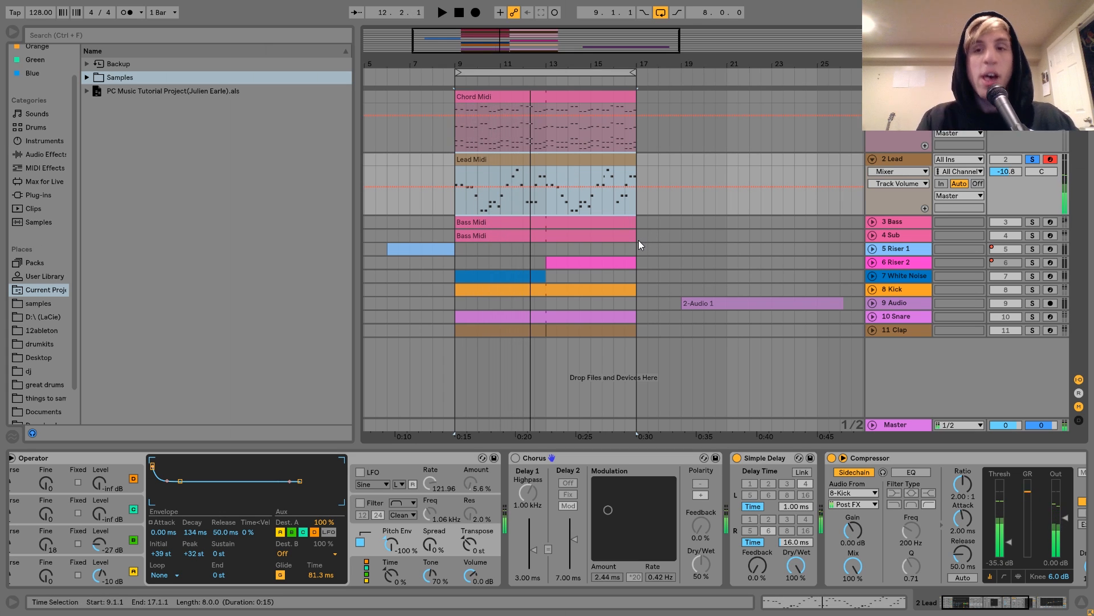
- Open the Lead Midi clip's notes and play the melody to follow its note pattern
double_click(539, 162)
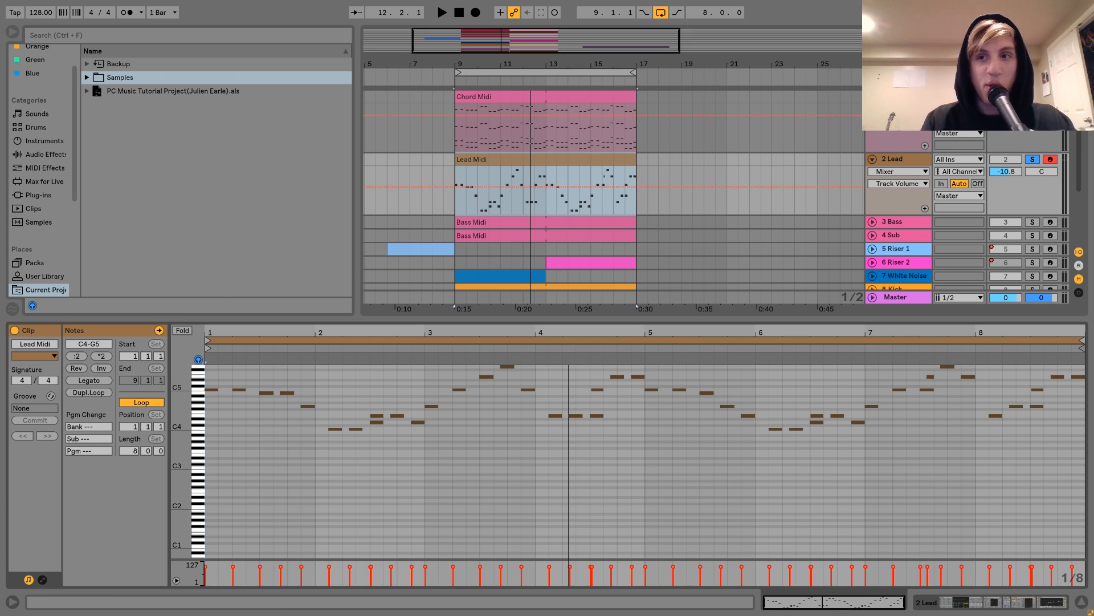
key(space)
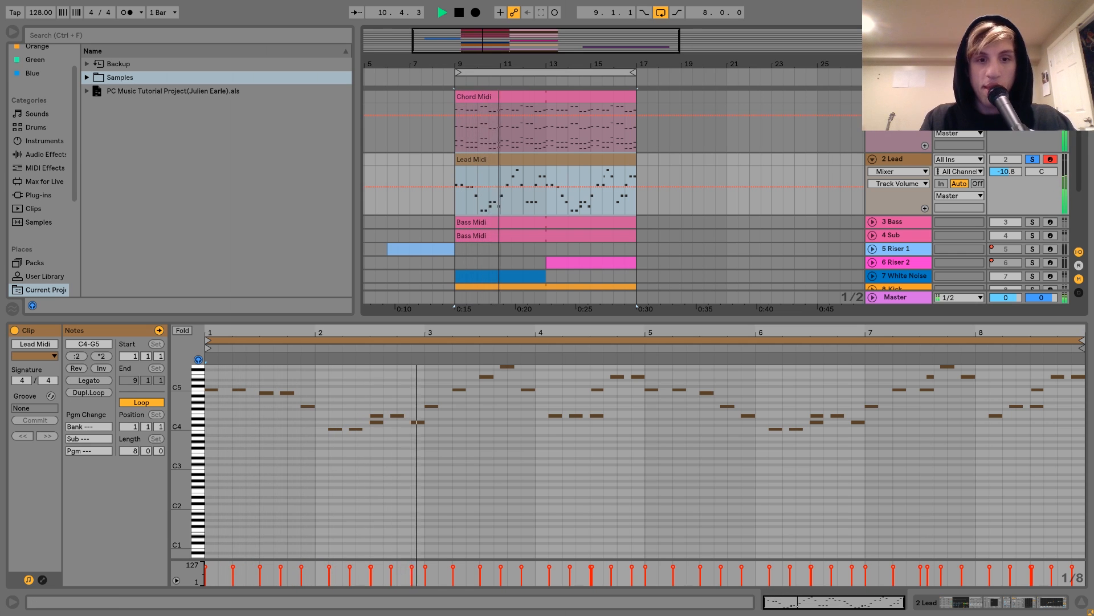
key(space)
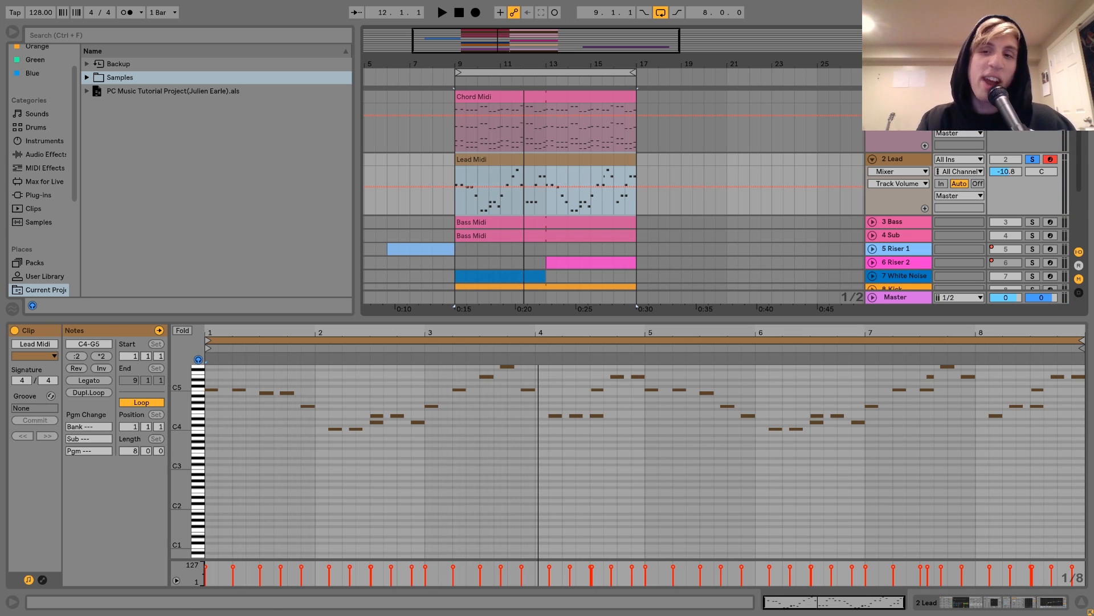
- Show the Lead track's device chain and examine the settings of Operator's oscillator A
click(898, 155)
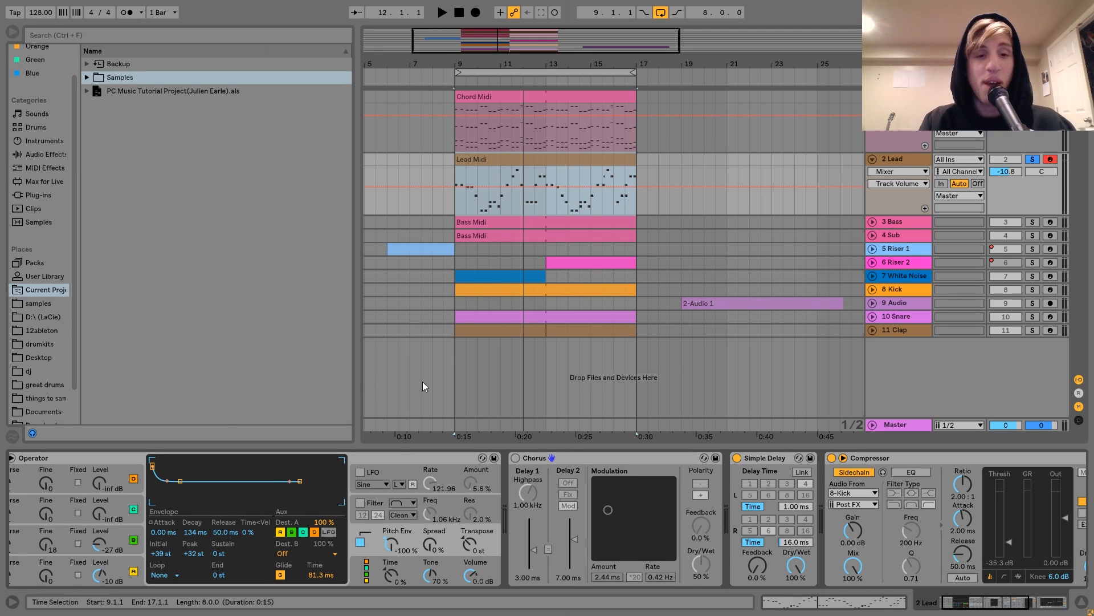
scroll(274, 480, up, 1)
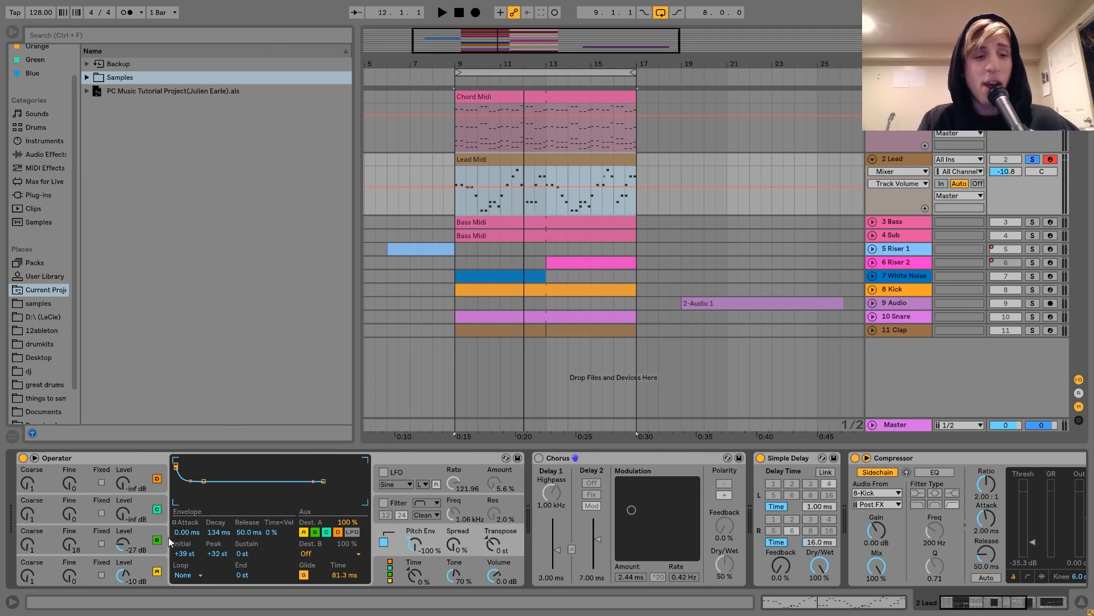
click(157, 561)
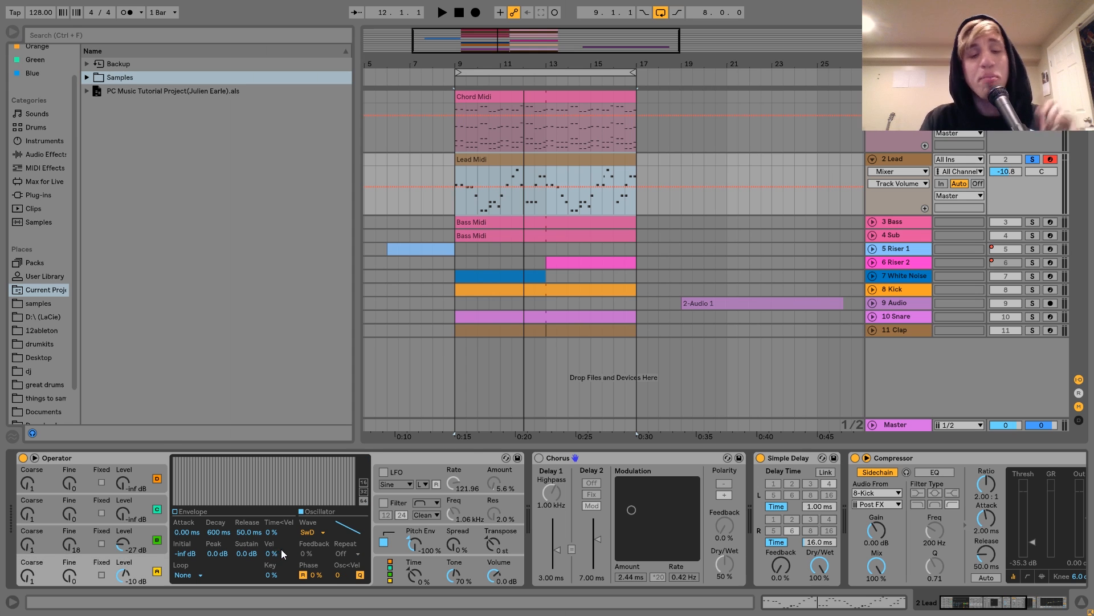
- Delete the bypassed Chorus from the Lead track's device chain
click(566, 460)
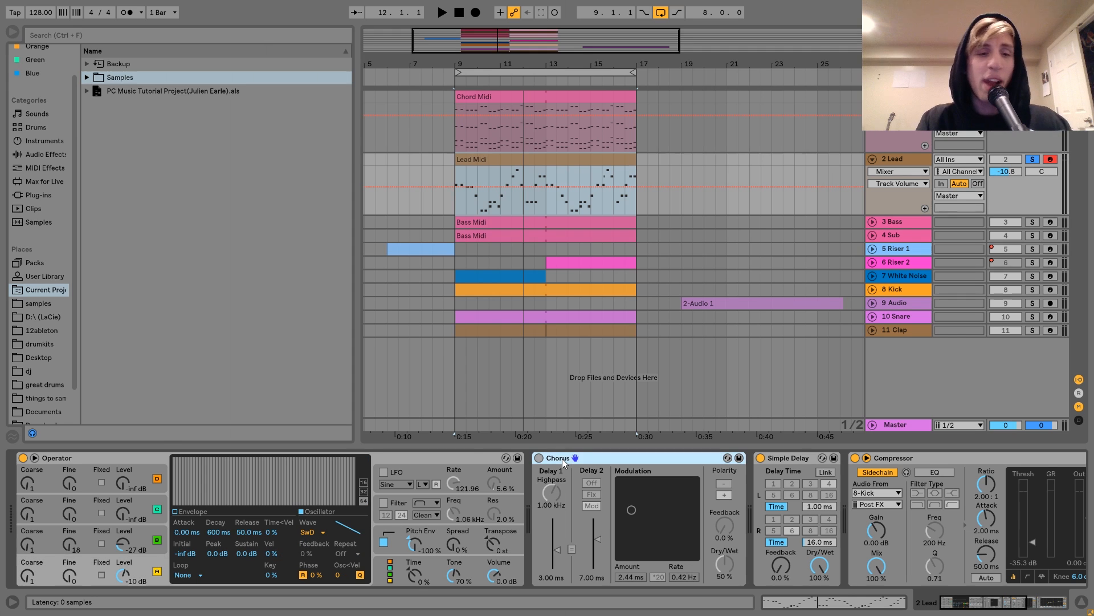
key(Delete)
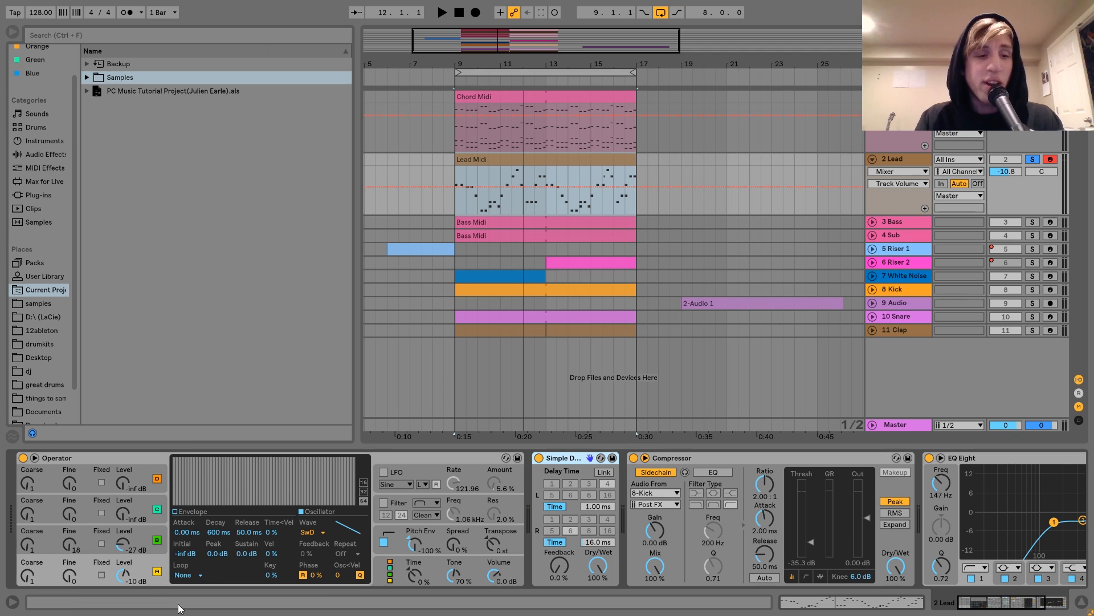
- Play the Lead with Operator's oscillator B Fine tuning reset to its default, undo the reset and play it again to compare
click(153, 526)
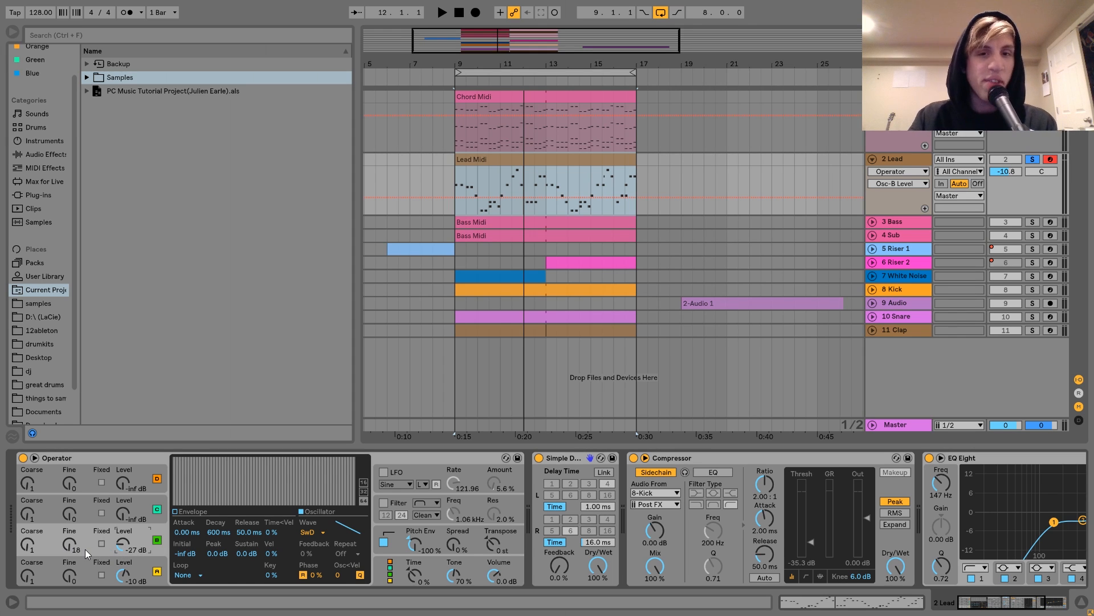
key(space)
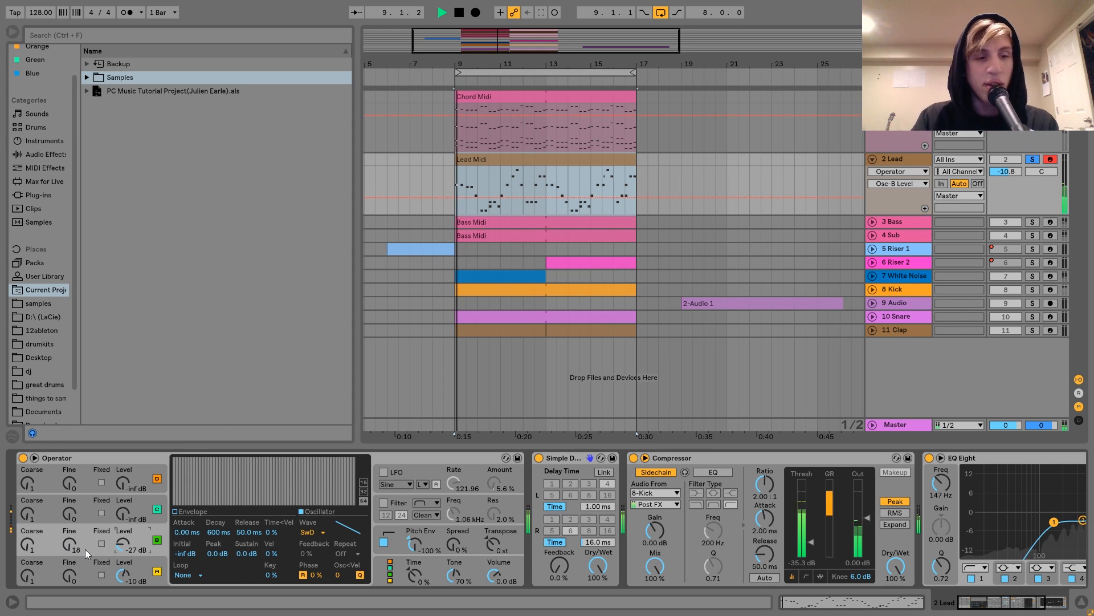
double_click(70, 544)
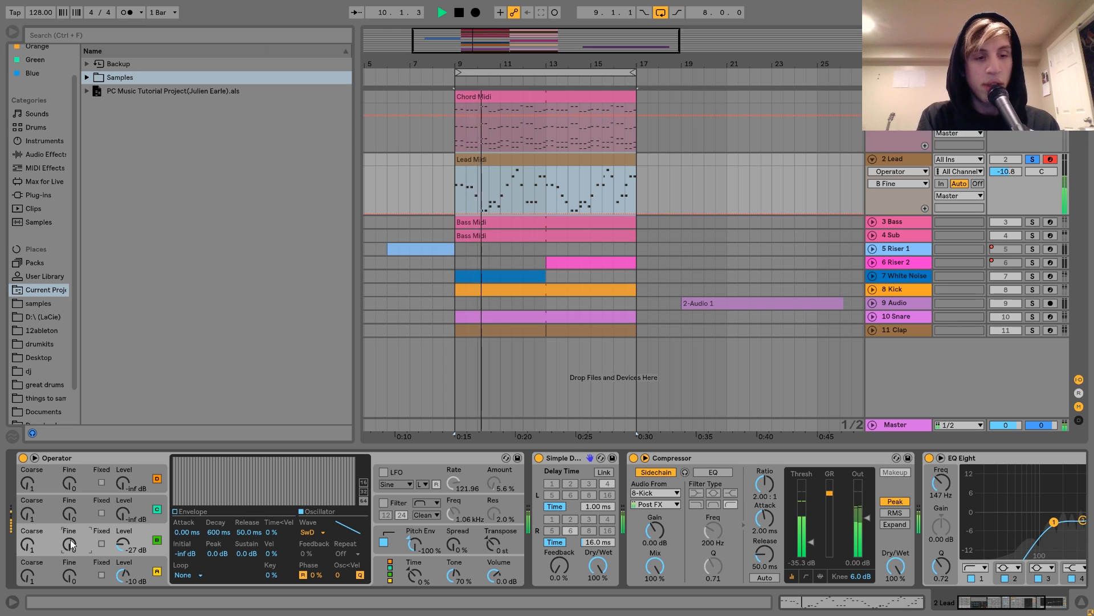
key(ctrl+z)
key(space)
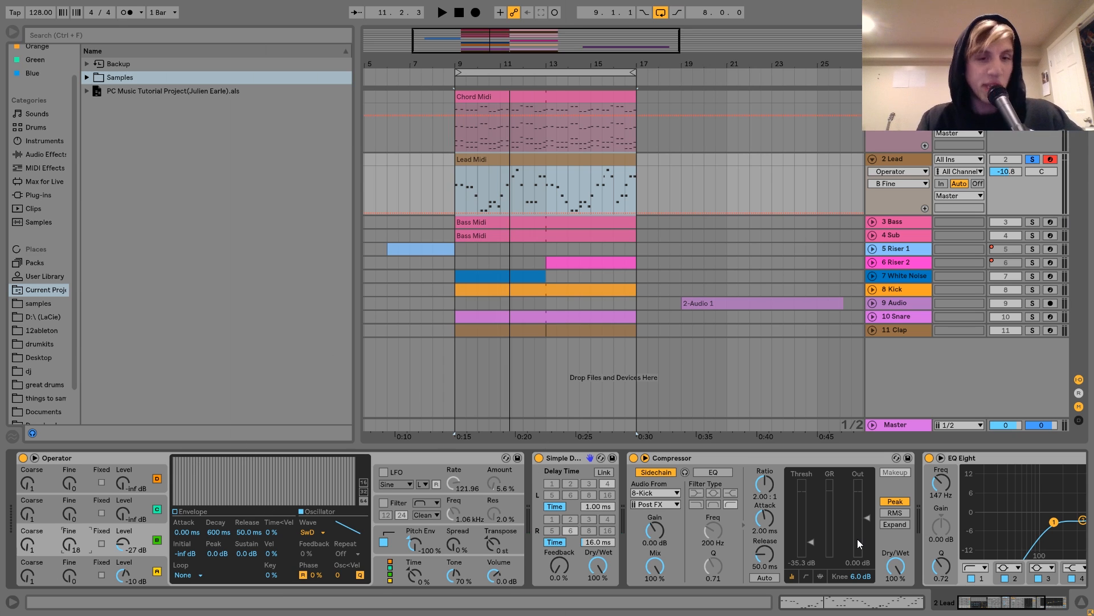
key(space)
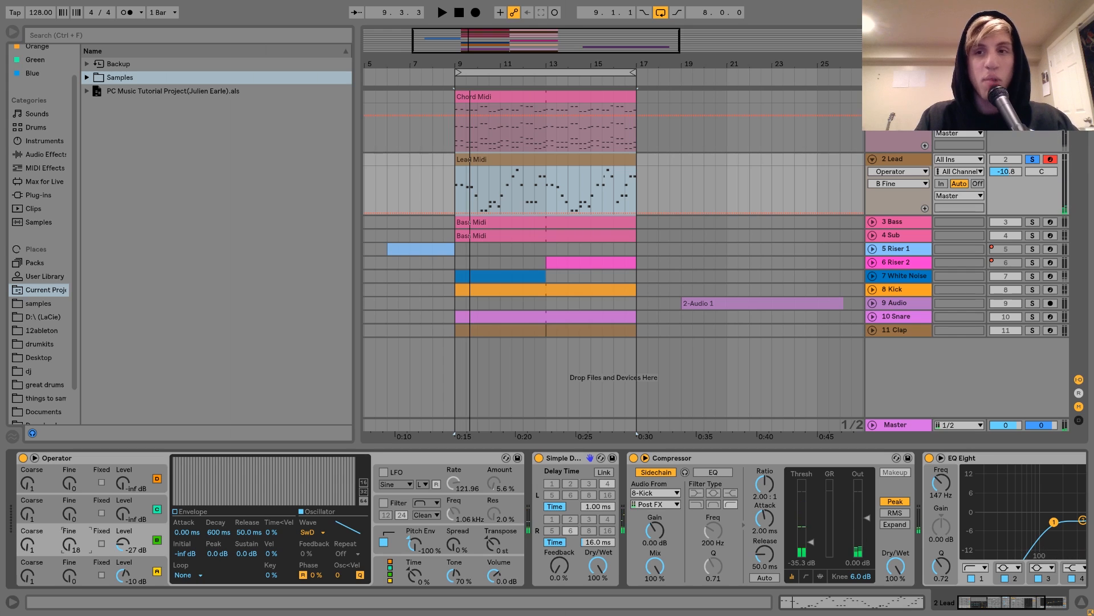
- Play the loop with the Lead unsoloed to hear it in the full mix, and solo it again for comparison
key(space)
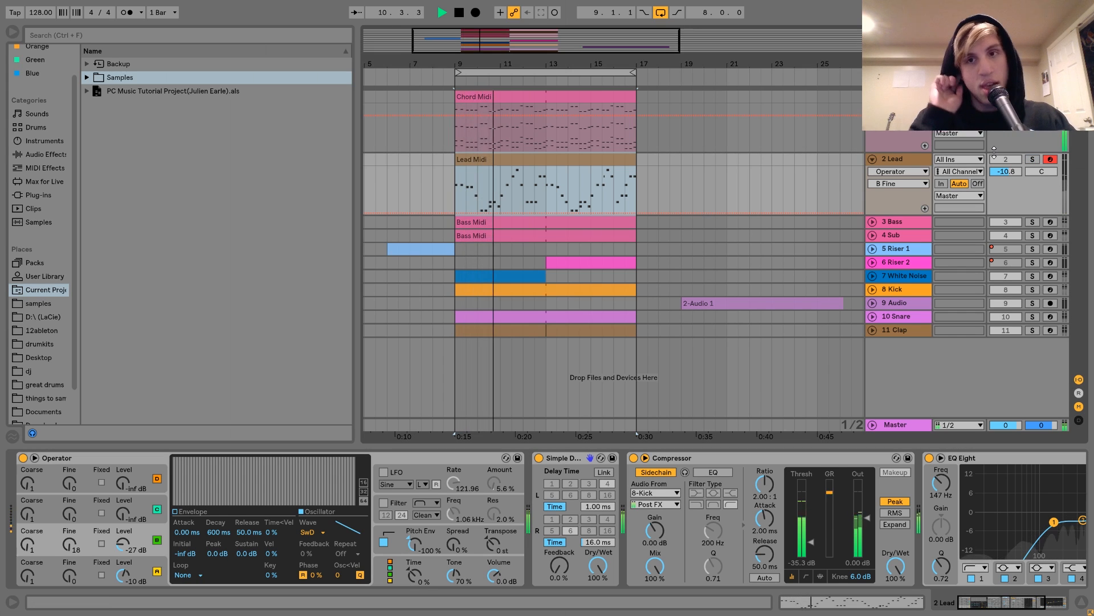
key(space)
click(1031, 159)
click(894, 159)
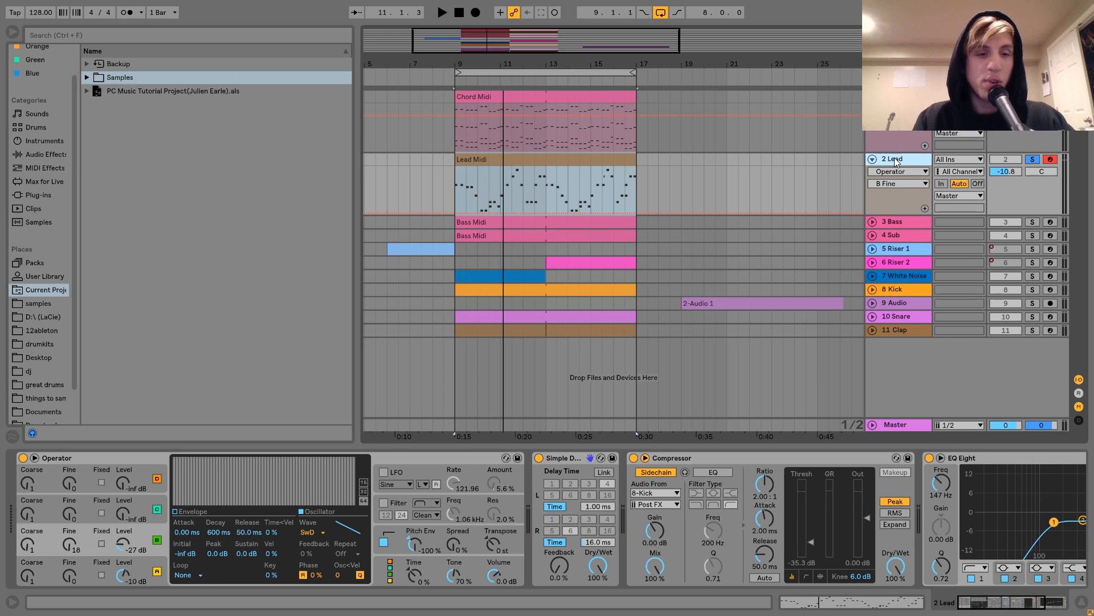
key(space)
key(space)
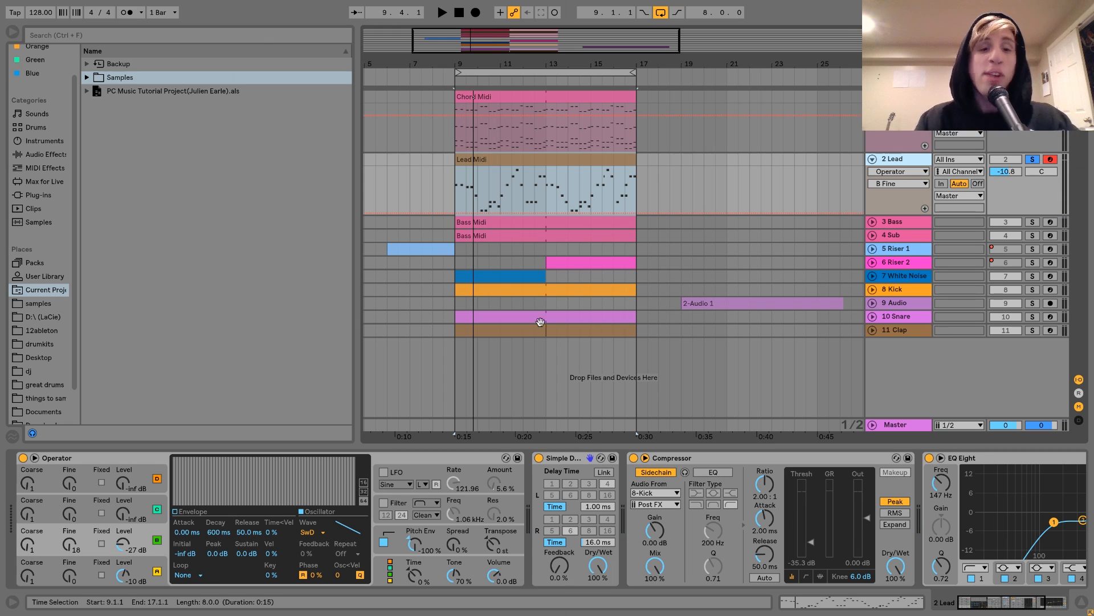
- Show Operator's pitch envelope settings, play the loop with the Lead unsoloed, and solo the Lead again
click(403, 546)
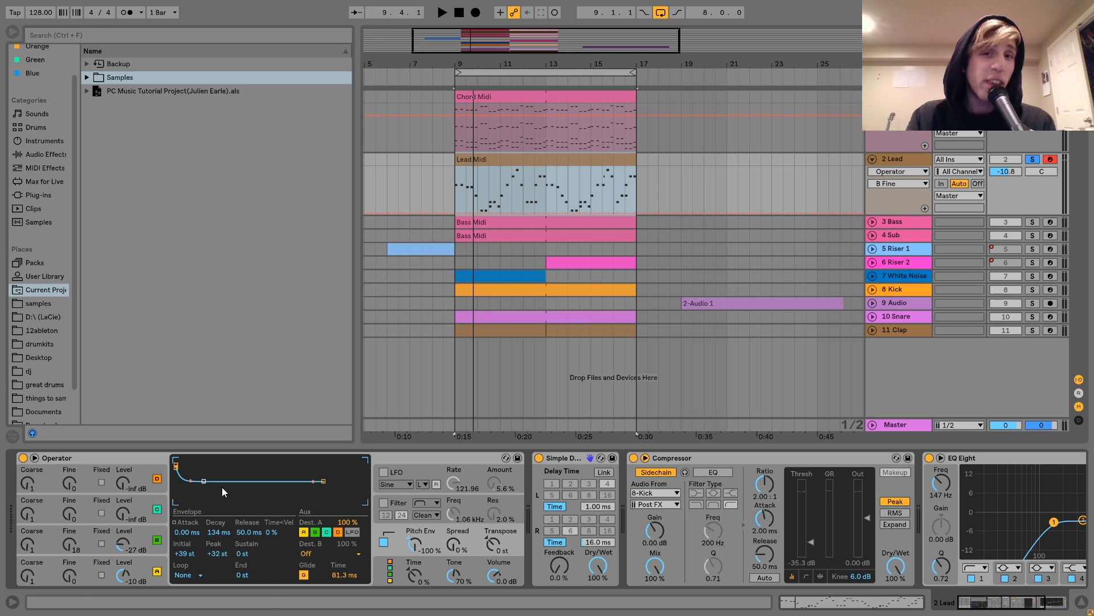
click(1033, 159)
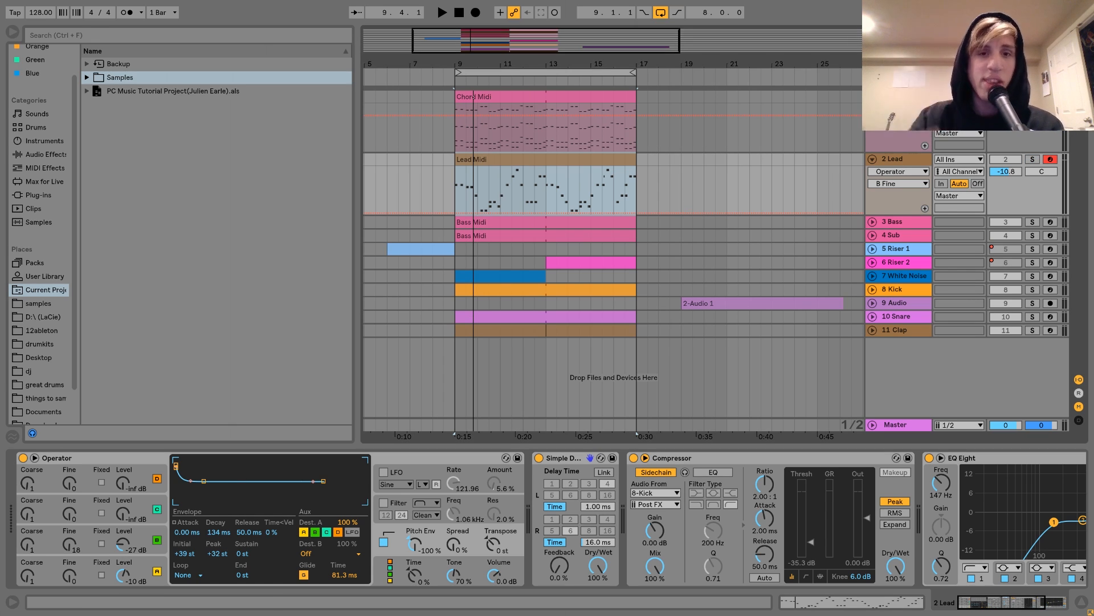
key(space)
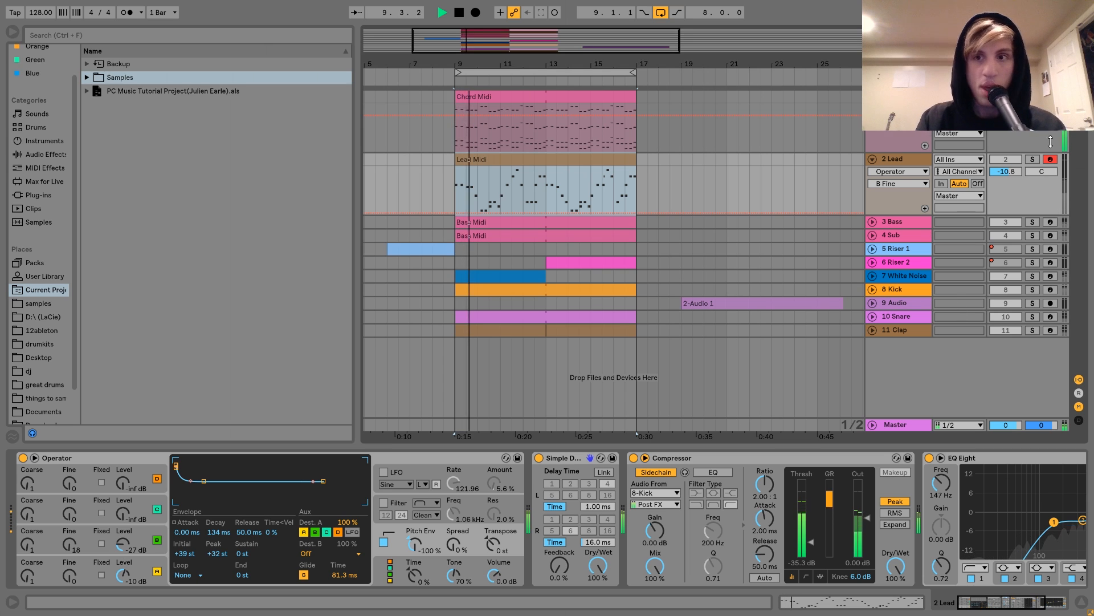
click(1032, 159)
click(894, 160)
key(space)
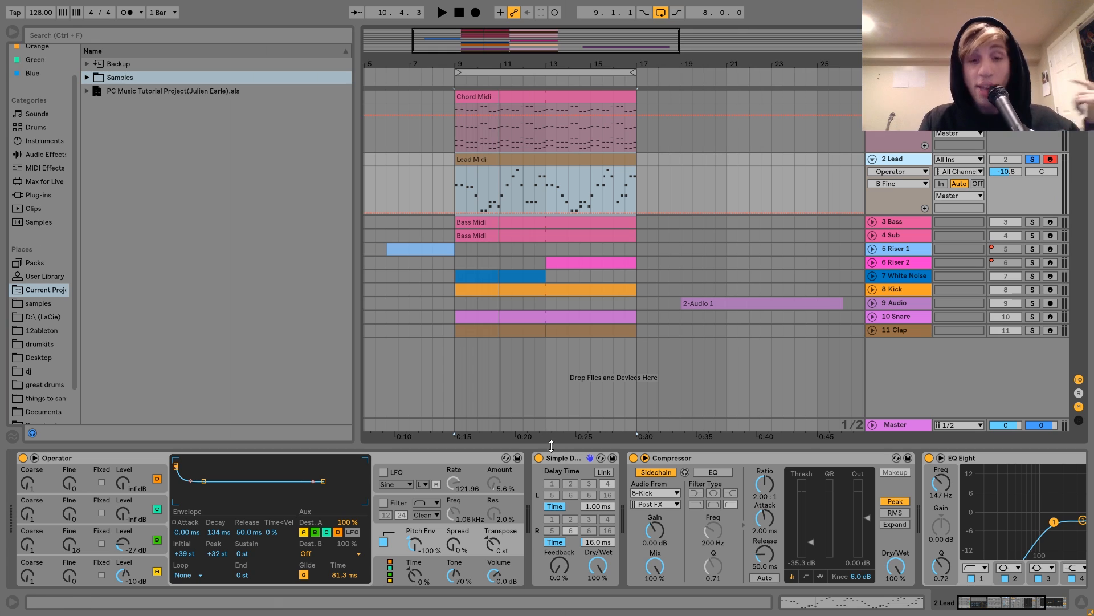
scroll(503, 466, down, 1)
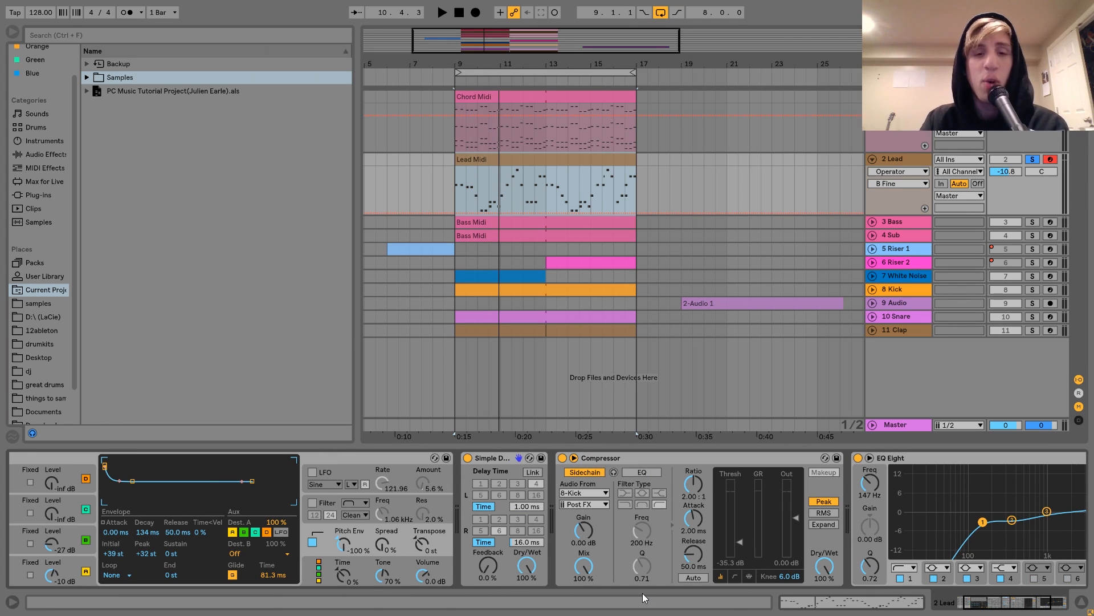
click(629, 456)
scroll(628, 456, right, 3)
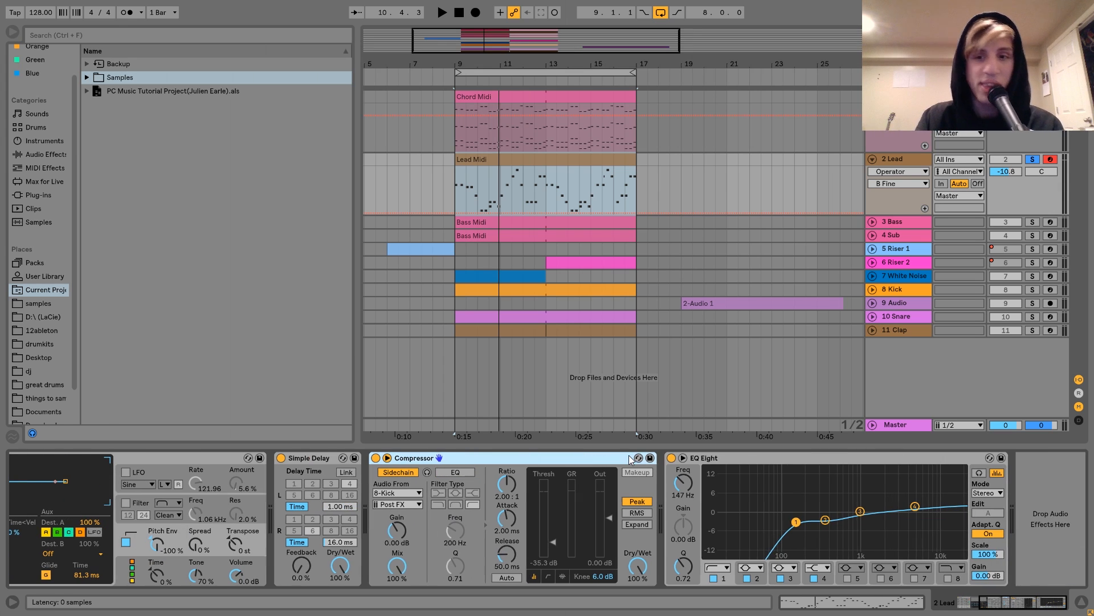
click(708, 454)
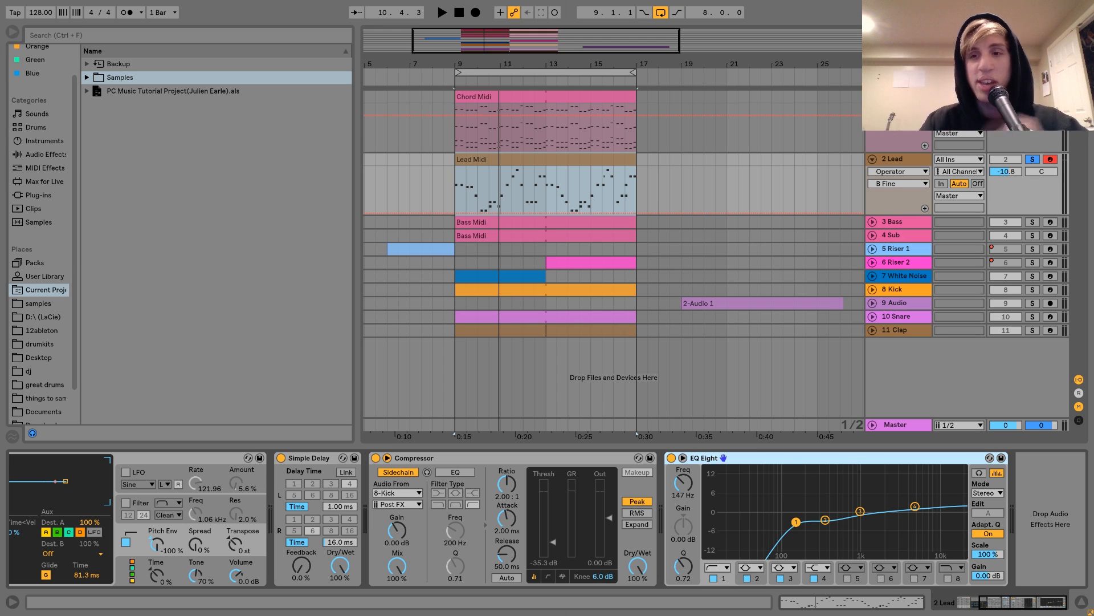
- Show the Bass track's devices, unfold and solo the track, and play the loop
click(883, 223)
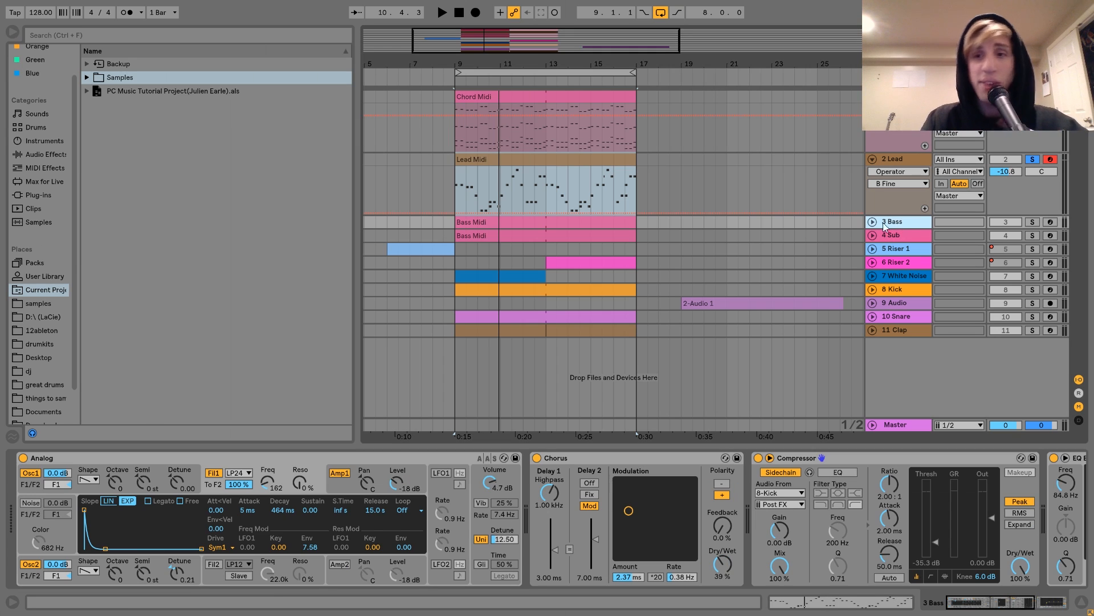
click(872, 222)
click(1033, 221)
key(space)
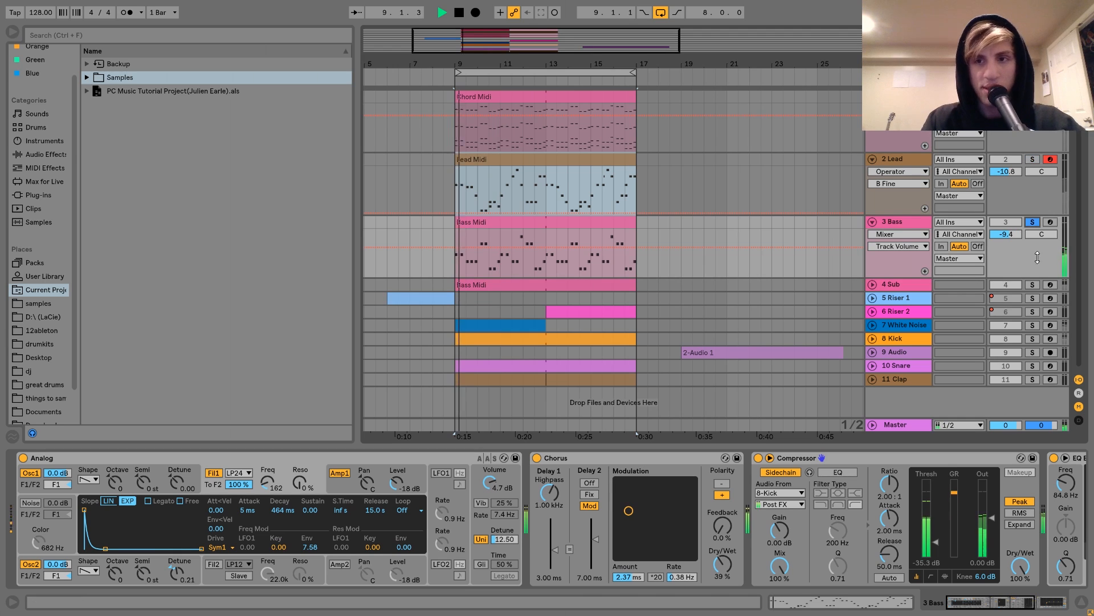
- Add the Sub track to the solo, show its devices and unfold it while listening to it with the Bass
ctrl+click(1033, 285)
click(904, 284)
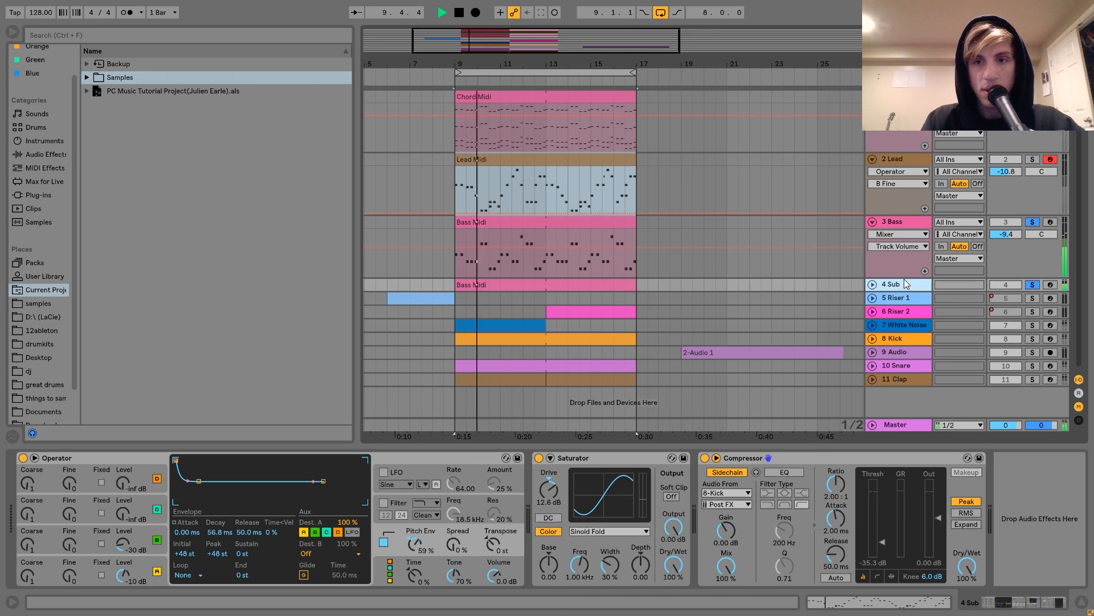
click(872, 284)
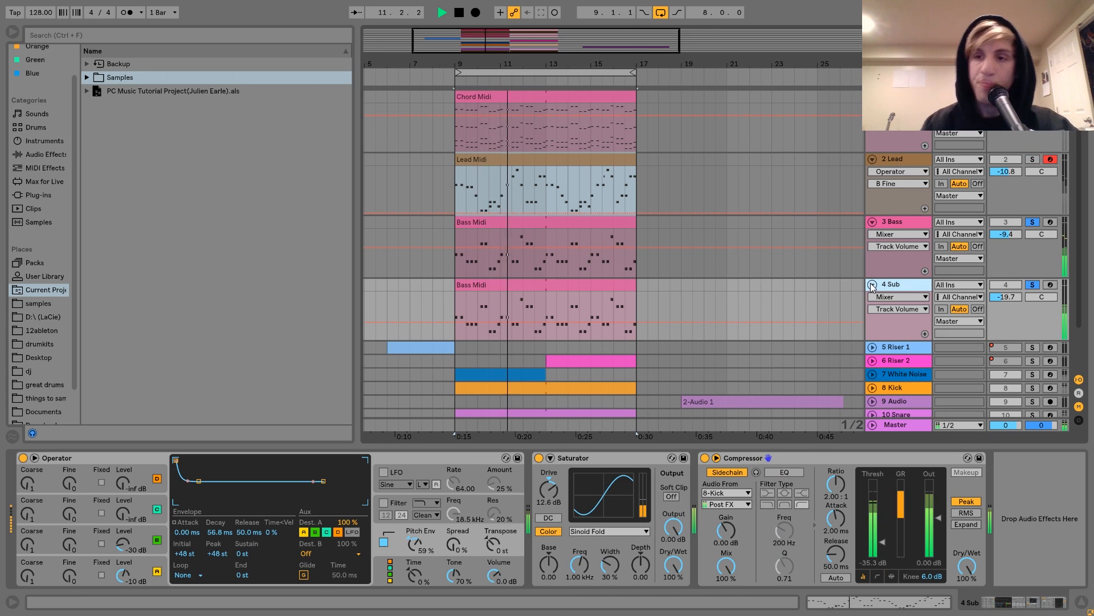
key(space)
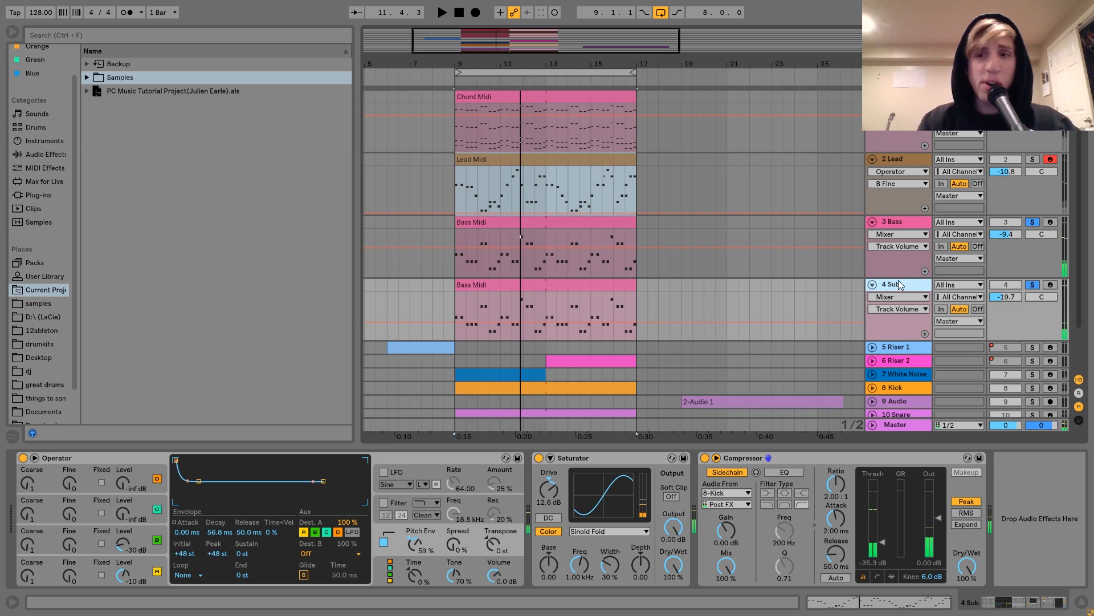
- Select the Bass clip, play the Bass alone and the Sub alone to compare, and leave only the Bass soloed
click(1032, 284)
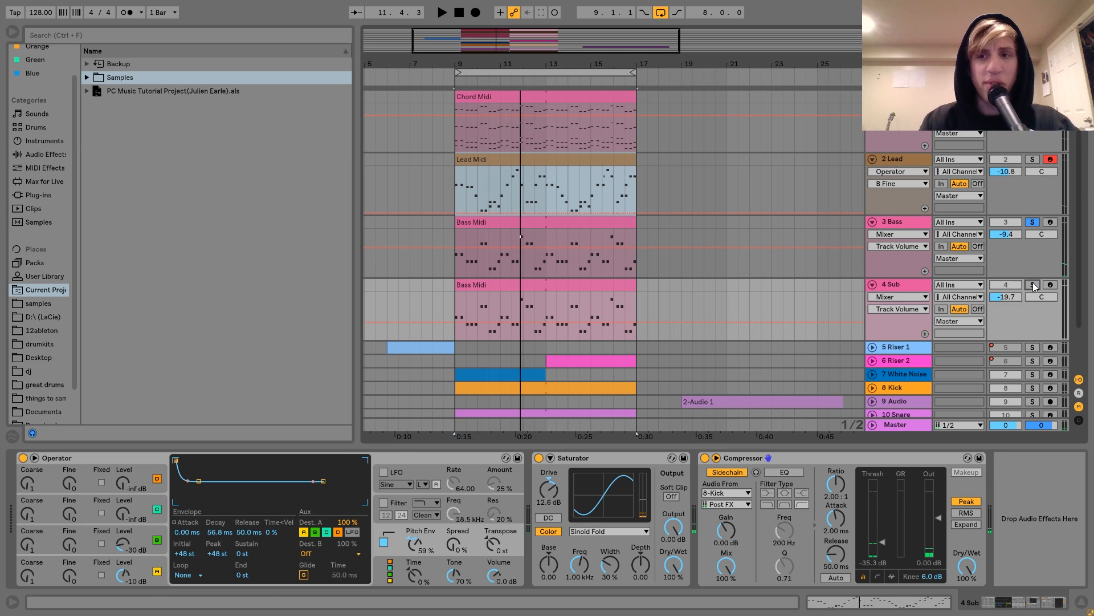
click(563, 264)
key(space)
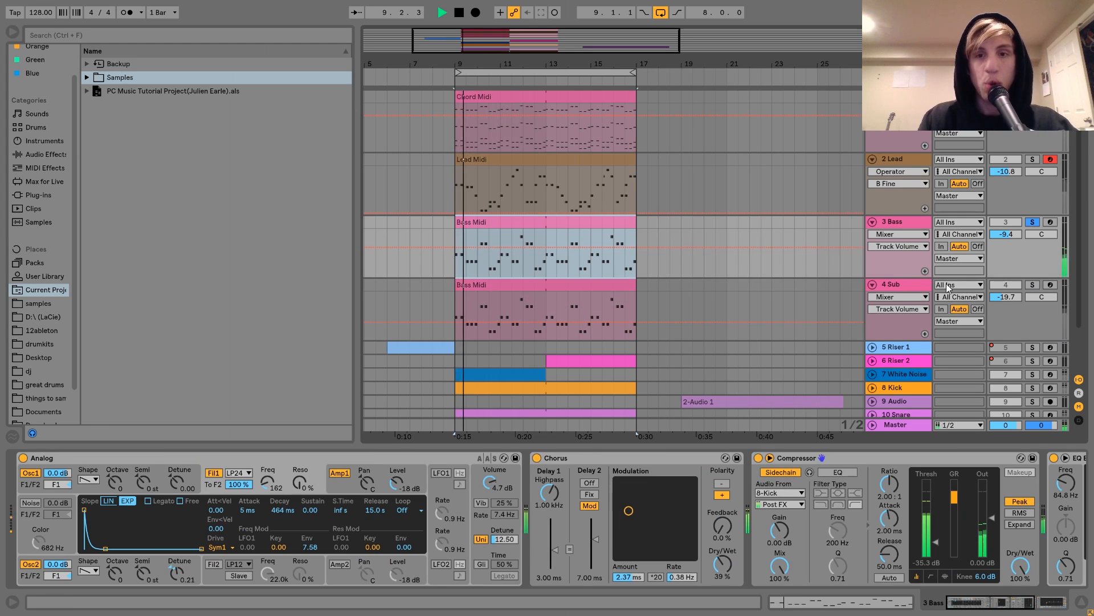
click(1032, 284)
key(space)
click(1032, 222)
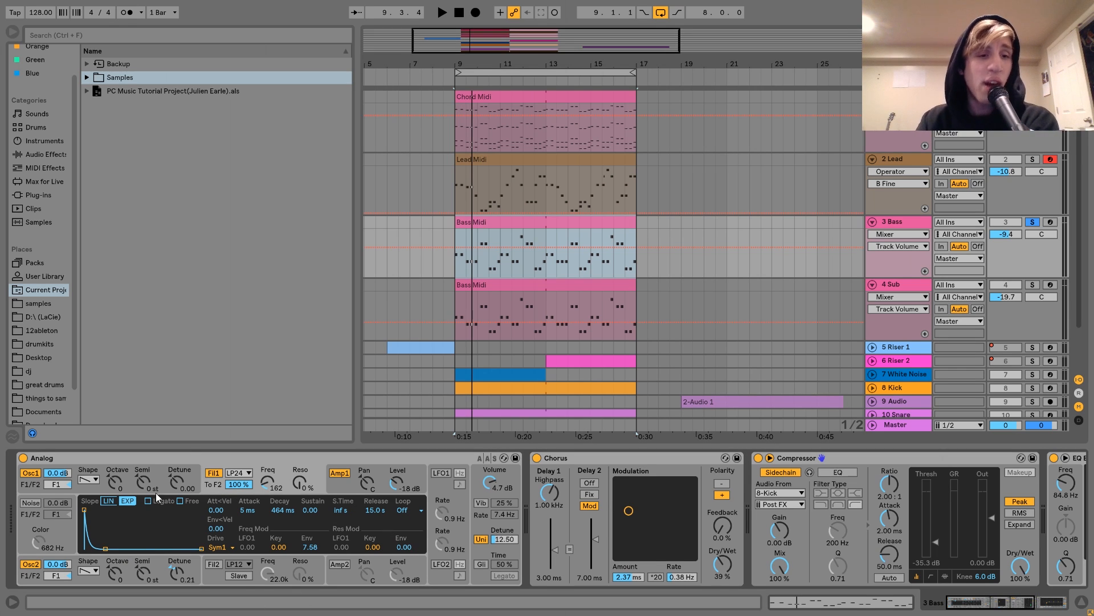
- Examine the Bass's Analog settings for both oscillators' pitch envelopes, the amp envelope and the unison voices
click(117, 470)
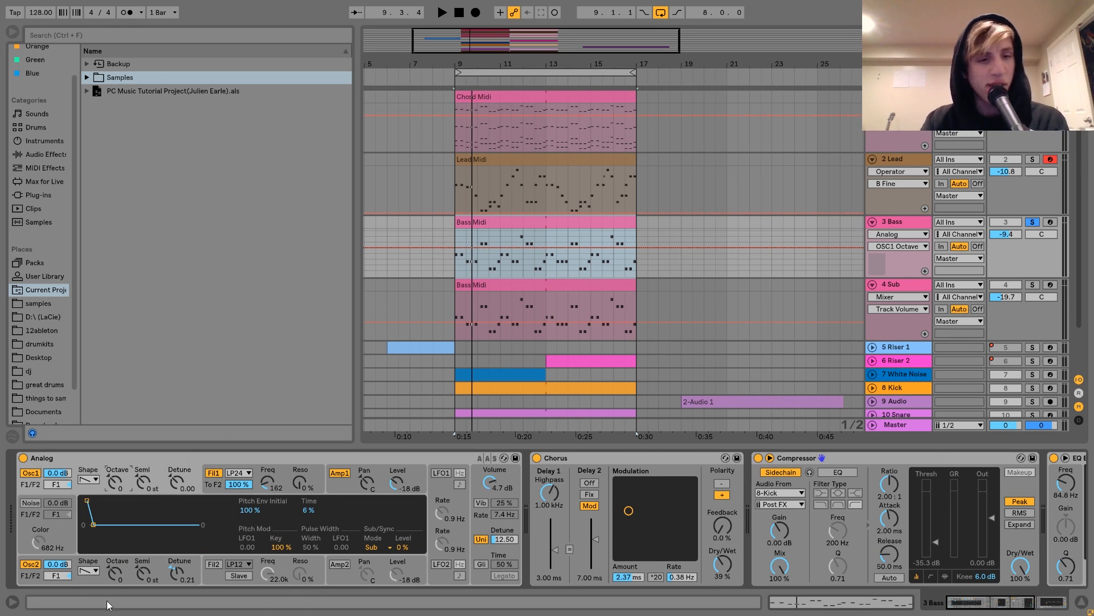
click(78, 562)
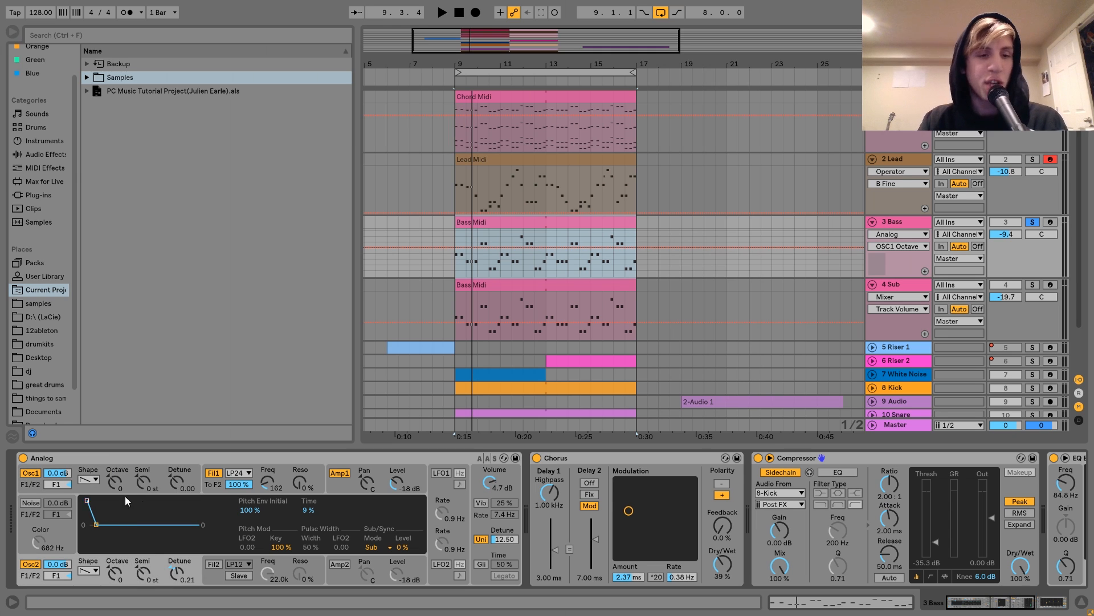
click(103, 471)
click(335, 485)
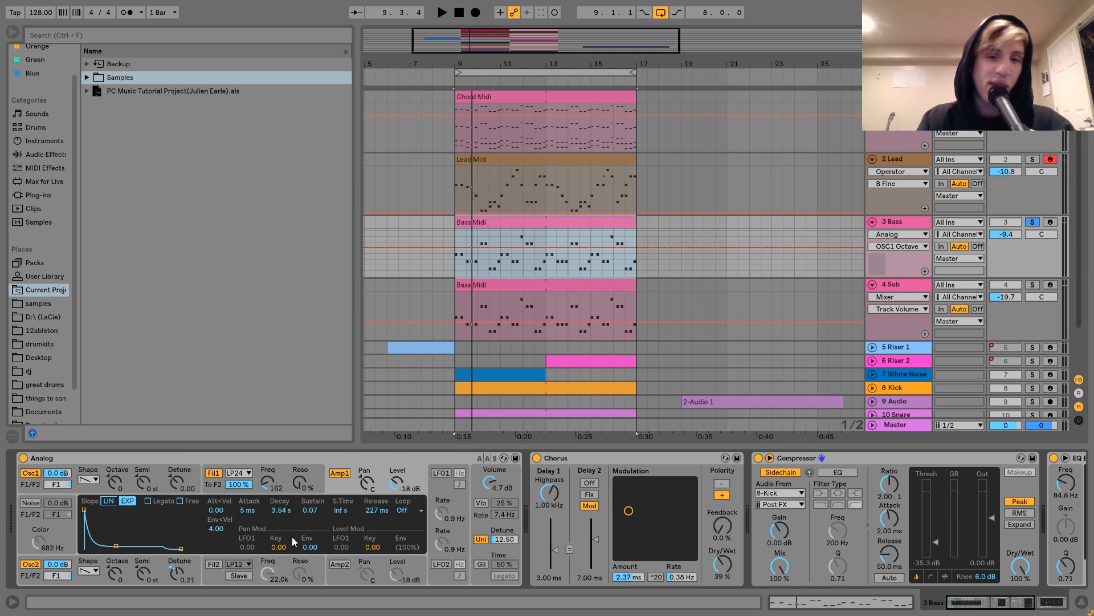
click(490, 521)
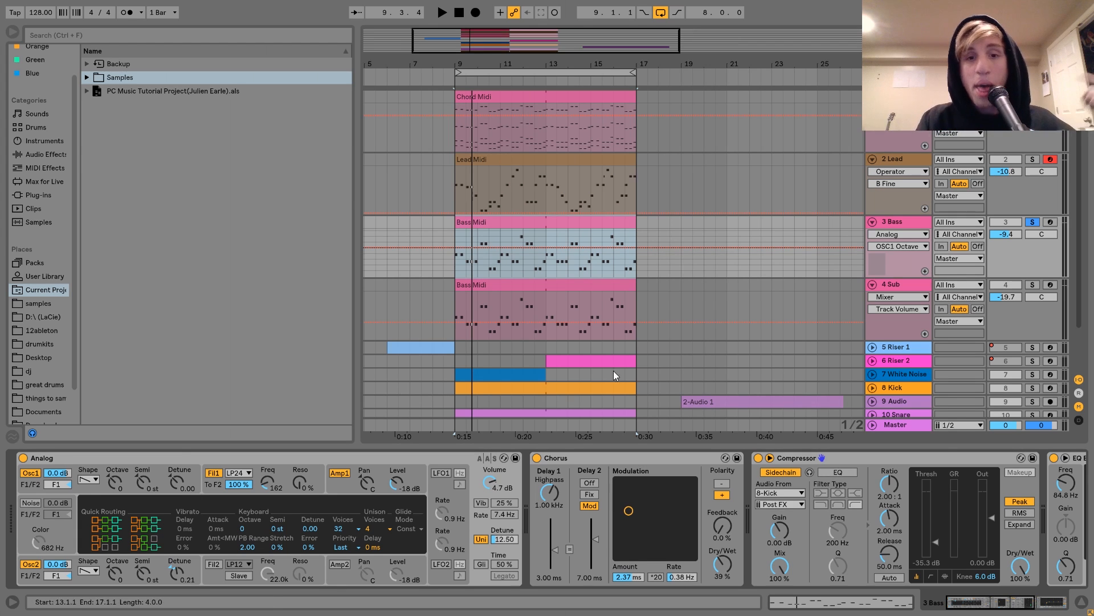
- Examine the Bass track's Chorus, sidechained Compressor and EQ Eight, selecting the Compressor
scroll(606, 473, right, 3)
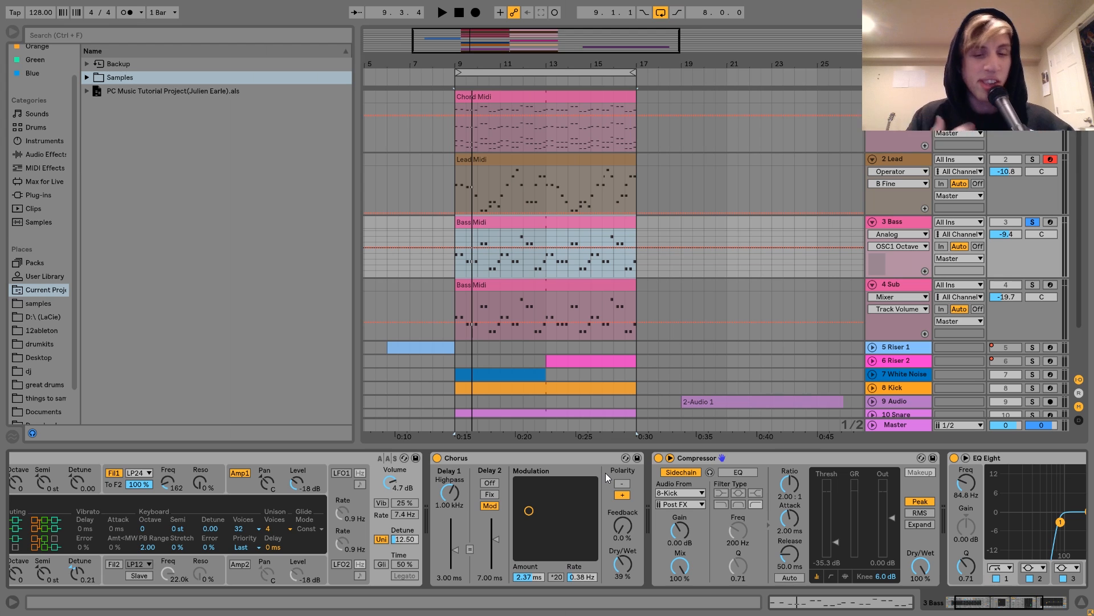
scroll(605, 473, right, 6)
click(579, 461)
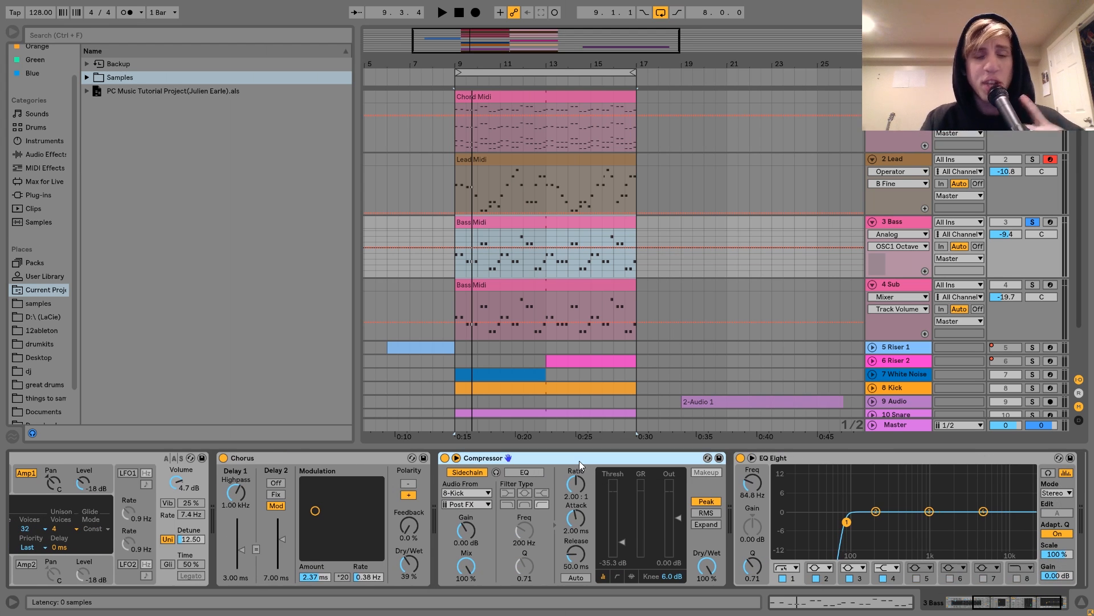
scroll(766, 521, right, 2)
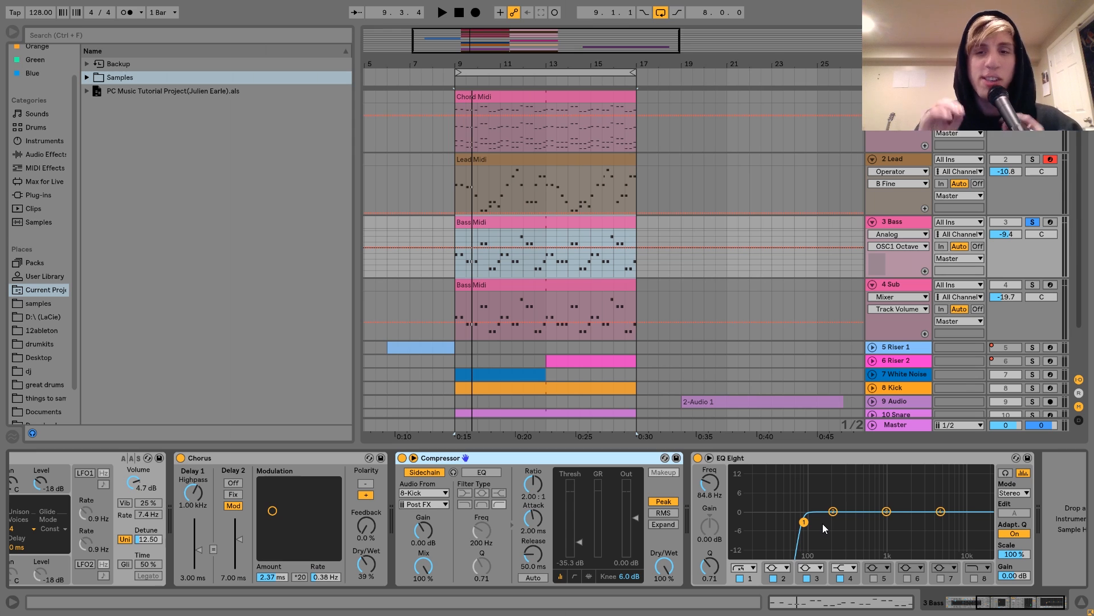
- Solo only the Sub track, show its device chain and display the settings of Operator's oscillator A
click(1033, 285)
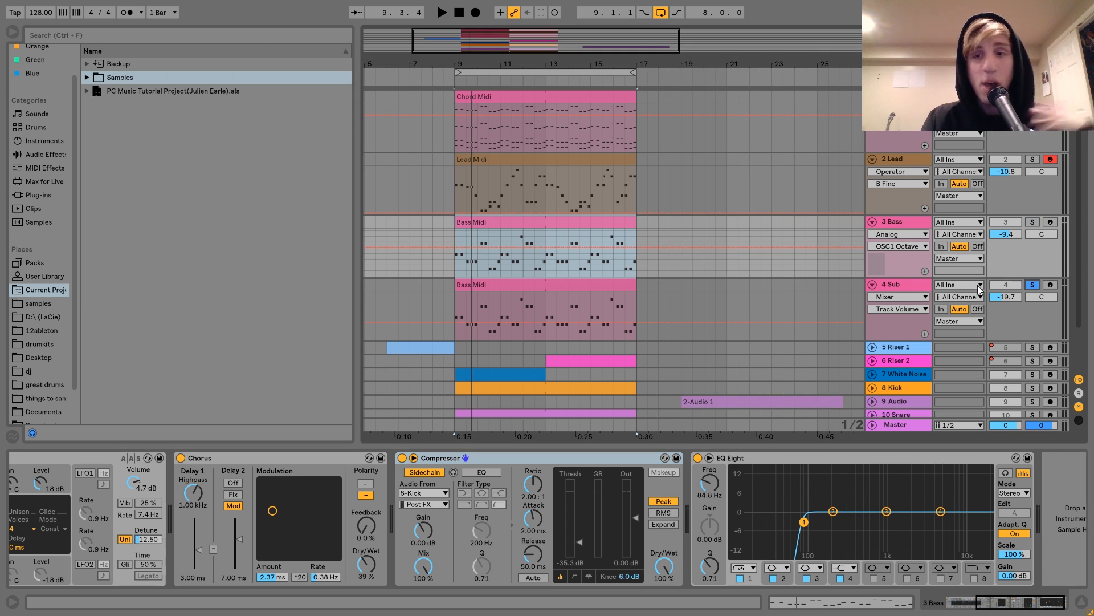
click(904, 284)
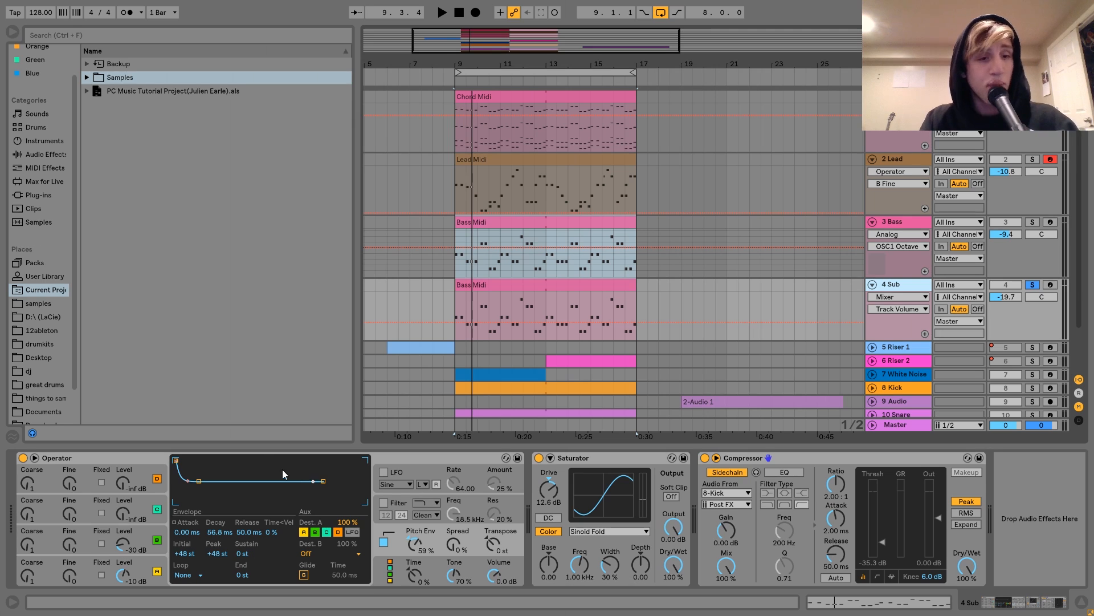
click(154, 569)
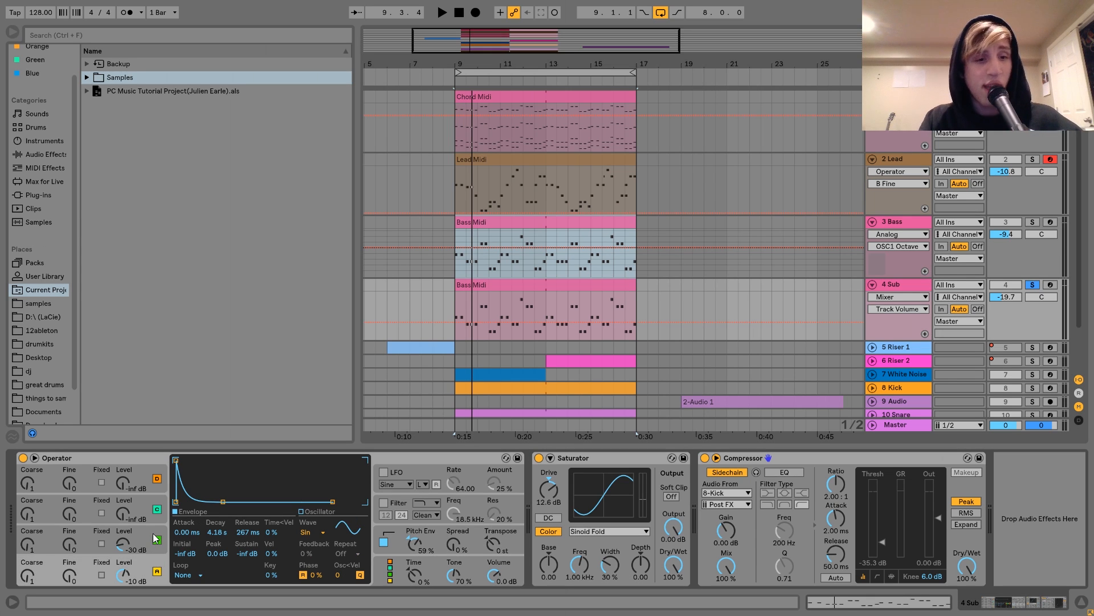
- Examine the Sub's Operator oscillator B and pitch envelope settings, playing the track alone, and select its Compressor
click(154, 536)
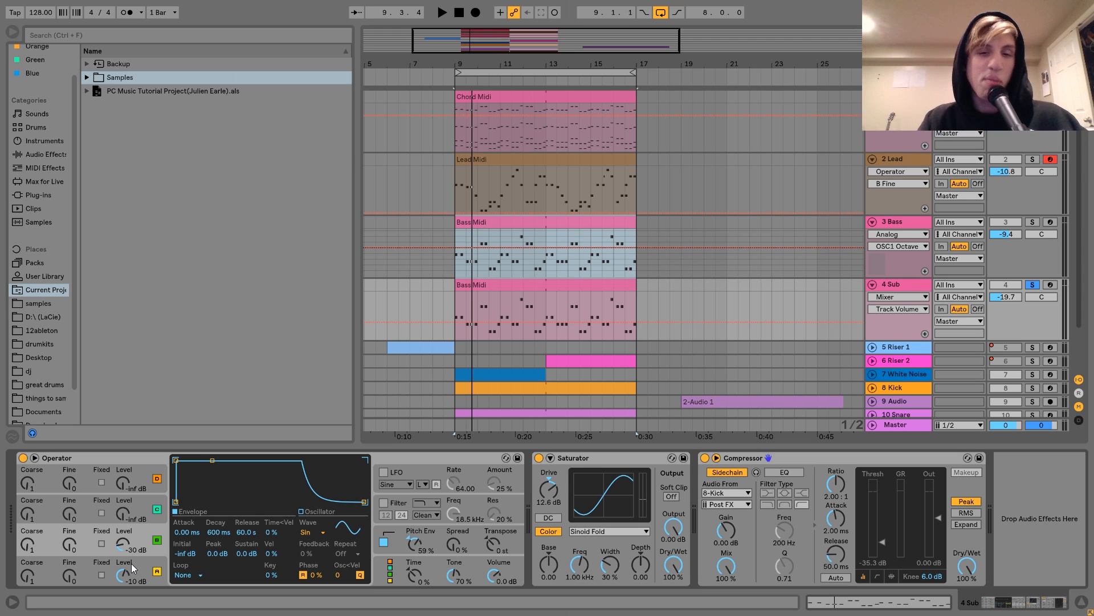
key(space)
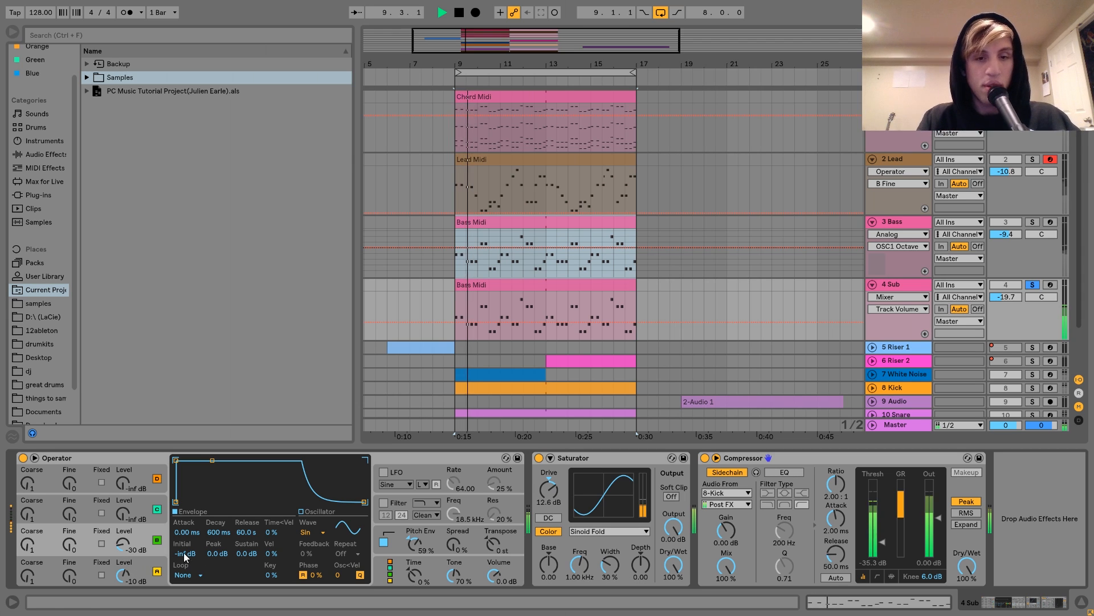
key(space)
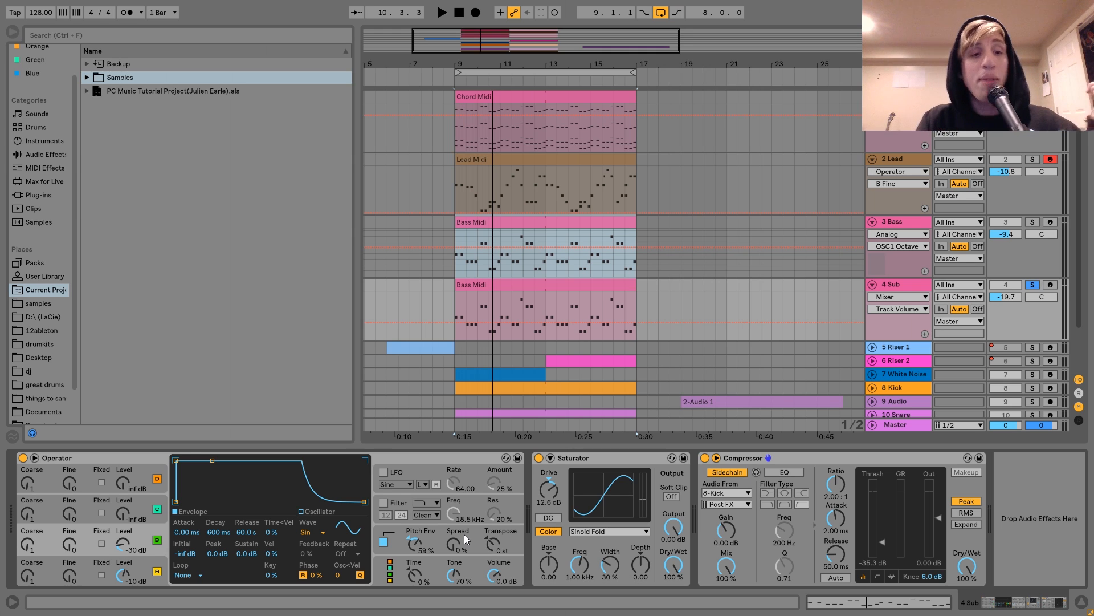
click(407, 533)
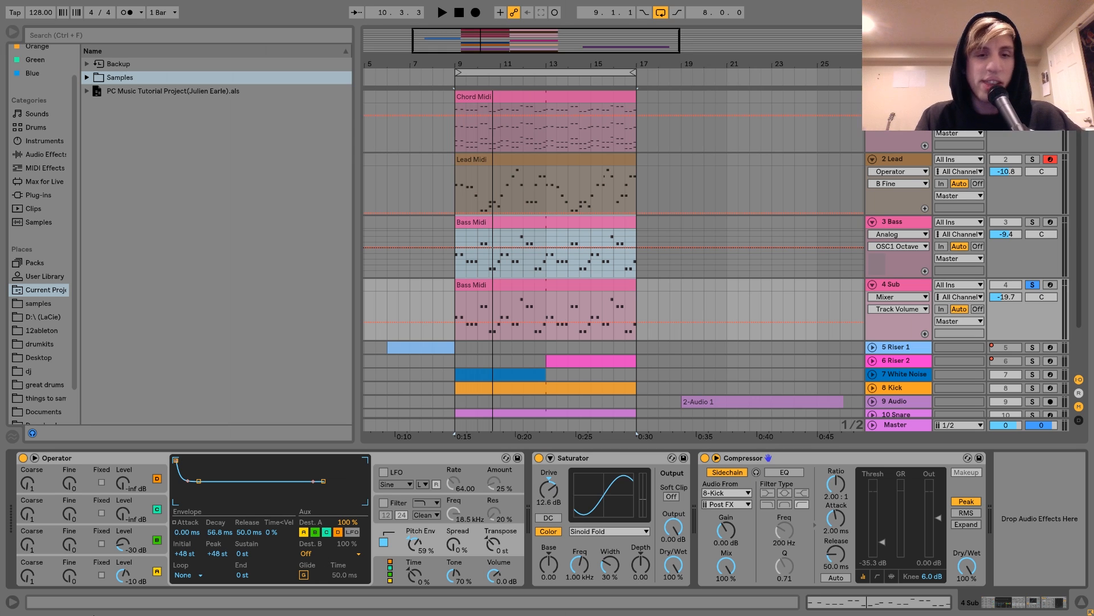
key(space)
key(space)
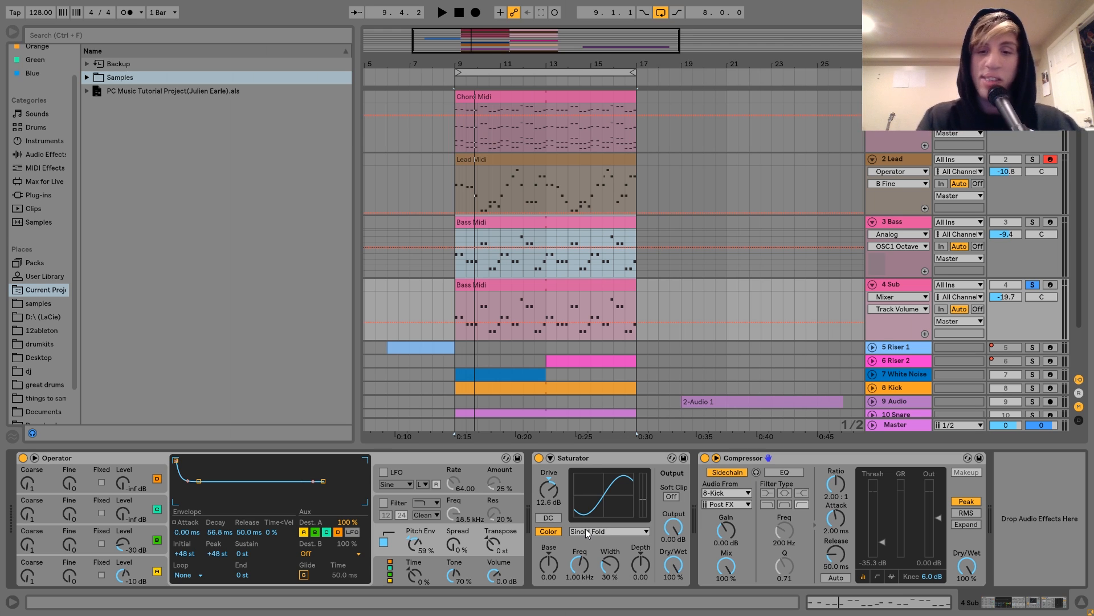
click(748, 457)
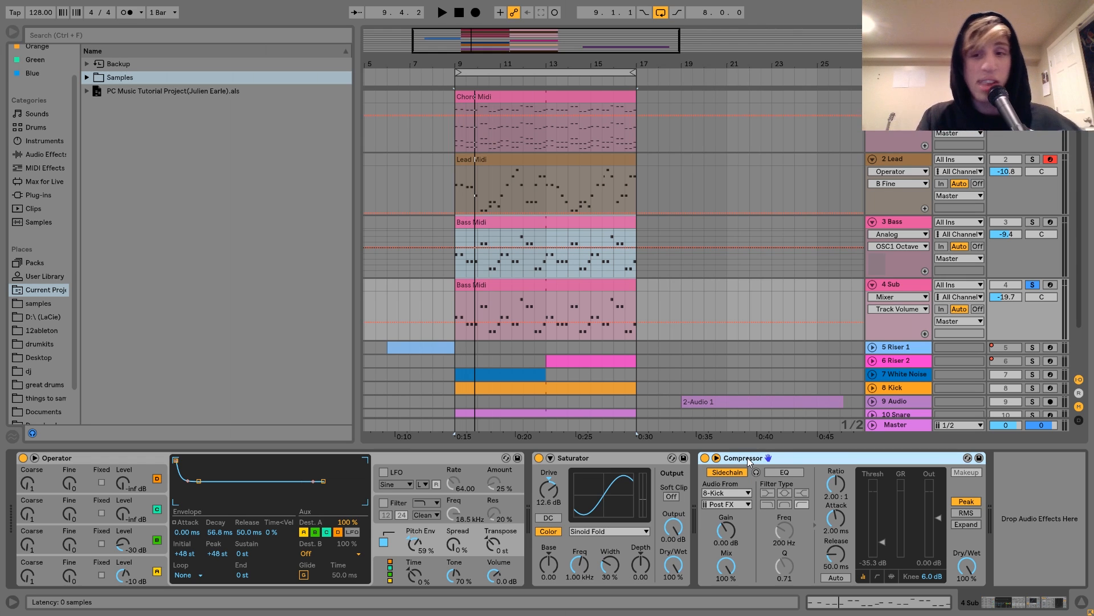
- Unfold the Riser 1 track, show its device chain, solo only that track and play its clip
scroll(909, 333, down, 3)
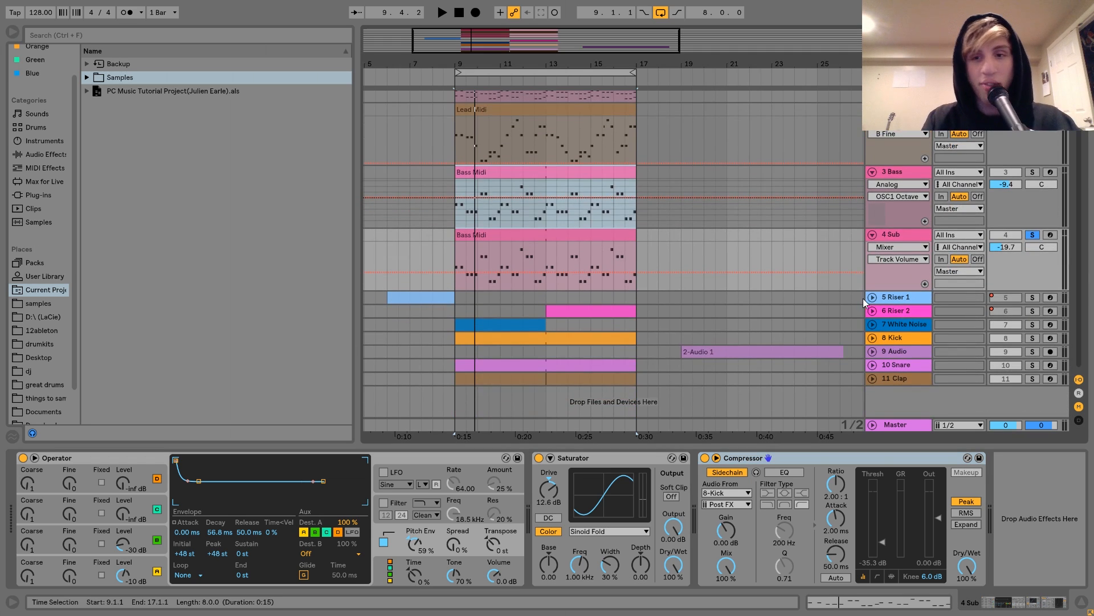
click(863, 299)
click(872, 297)
click(909, 296)
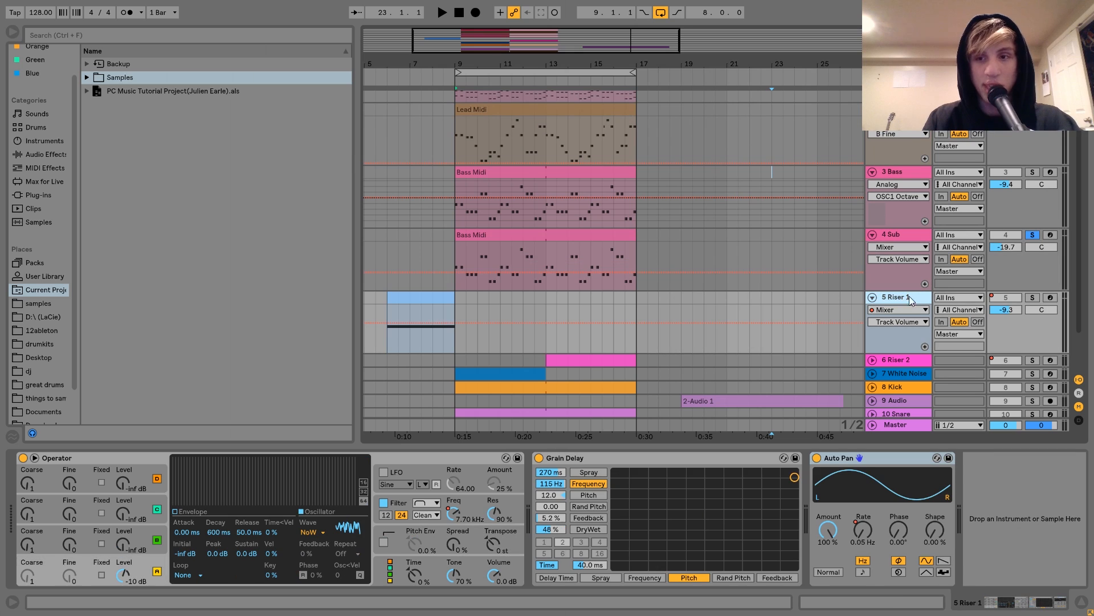
click(1034, 297)
click(427, 299)
key(space)
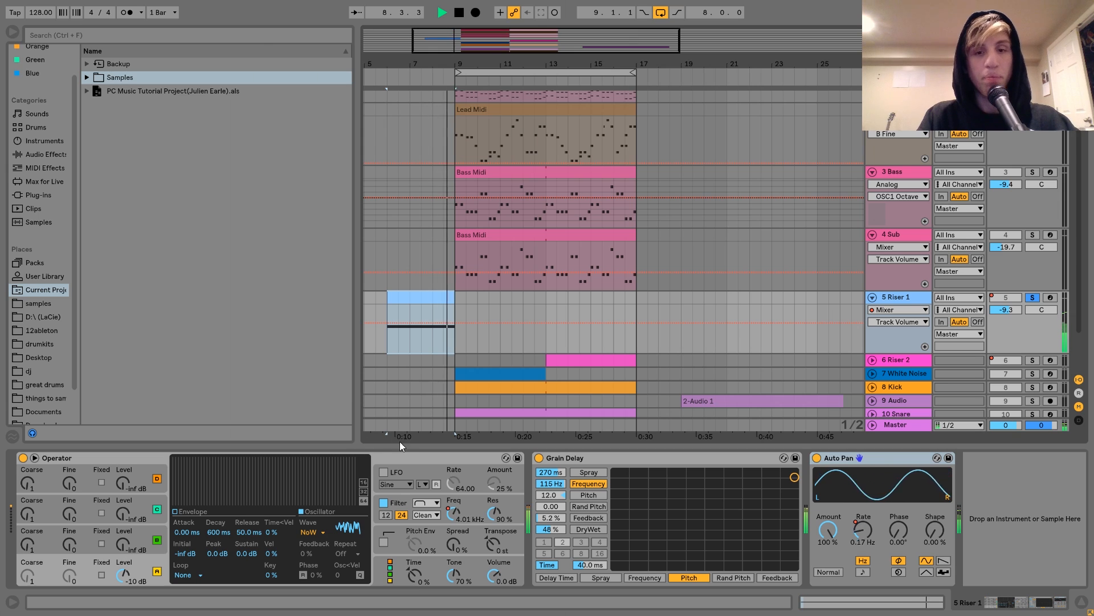
key(space)
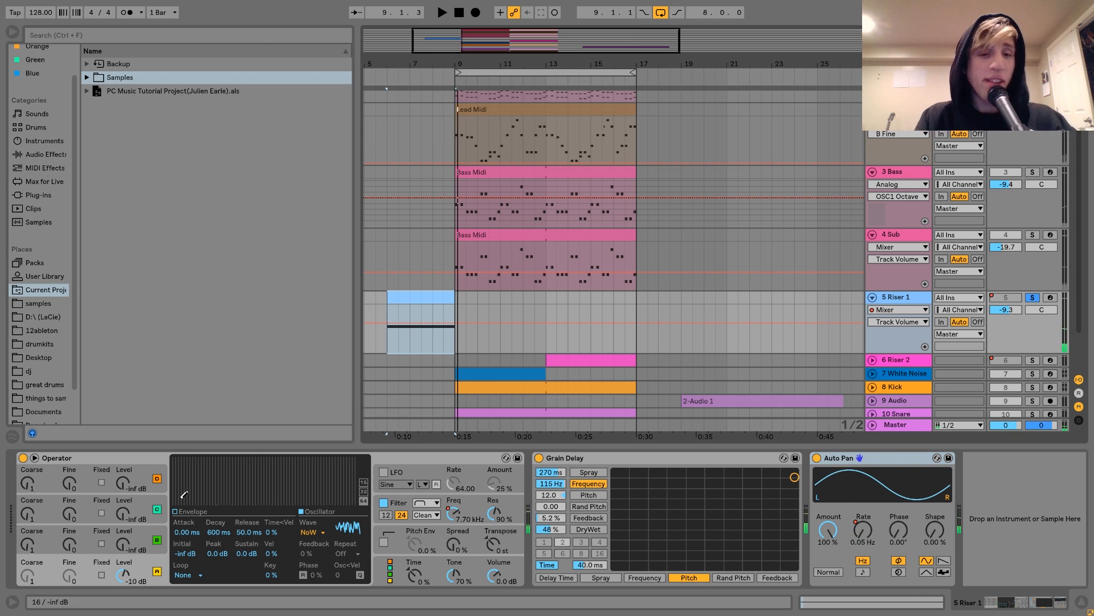
- Display the filter settings of Riser 1's Operator and play the clip with Grain Delay and Auto Pan switched off
click(150, 566)
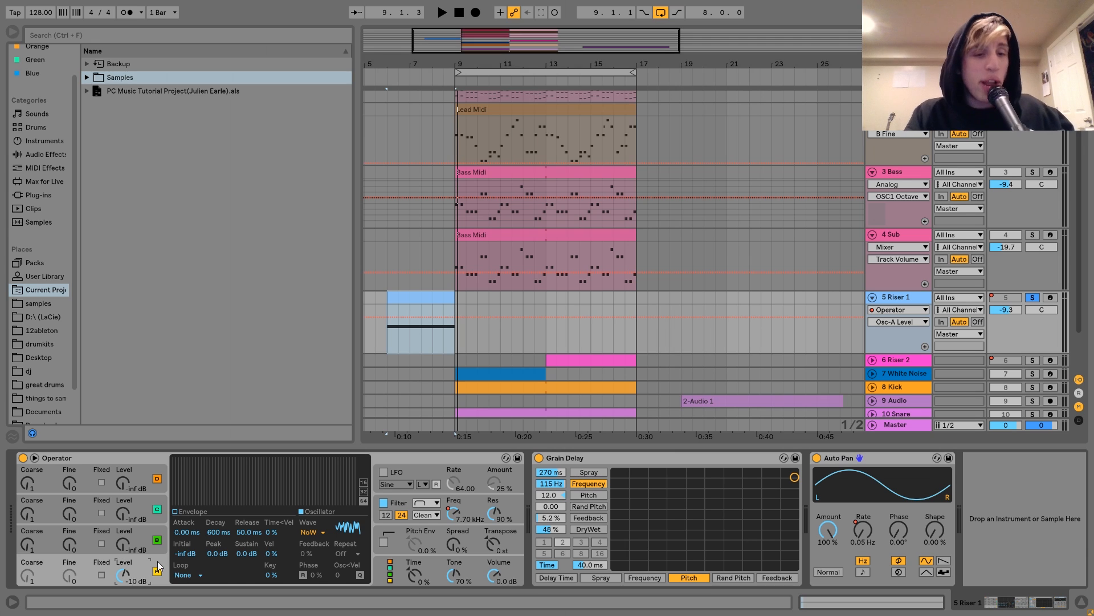
click(405, 501)
click(538, 458)
click(818, 459)
key(space)
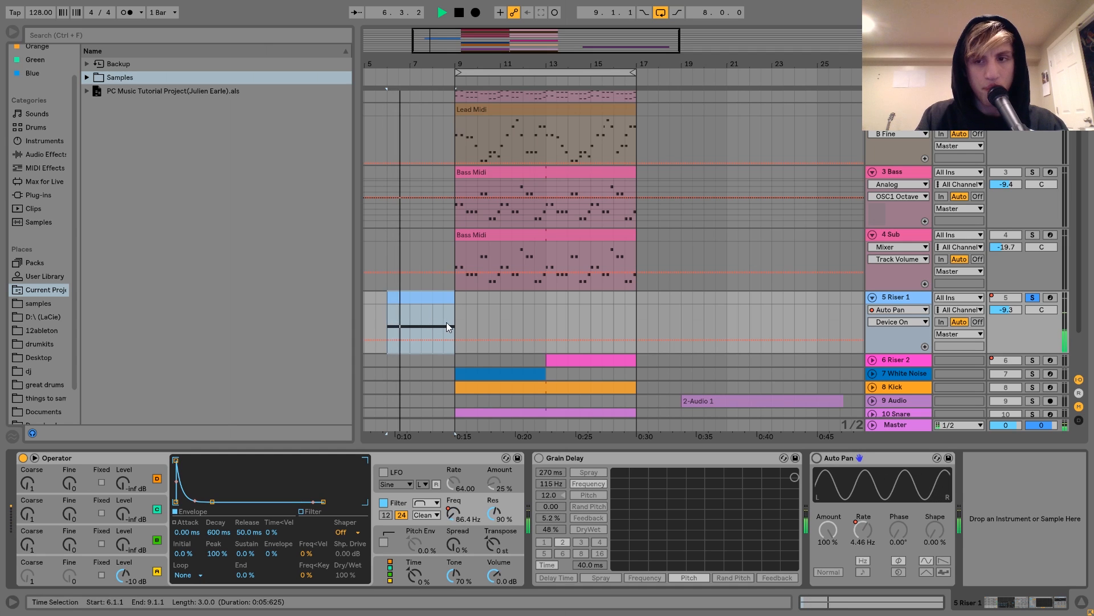
key(space)
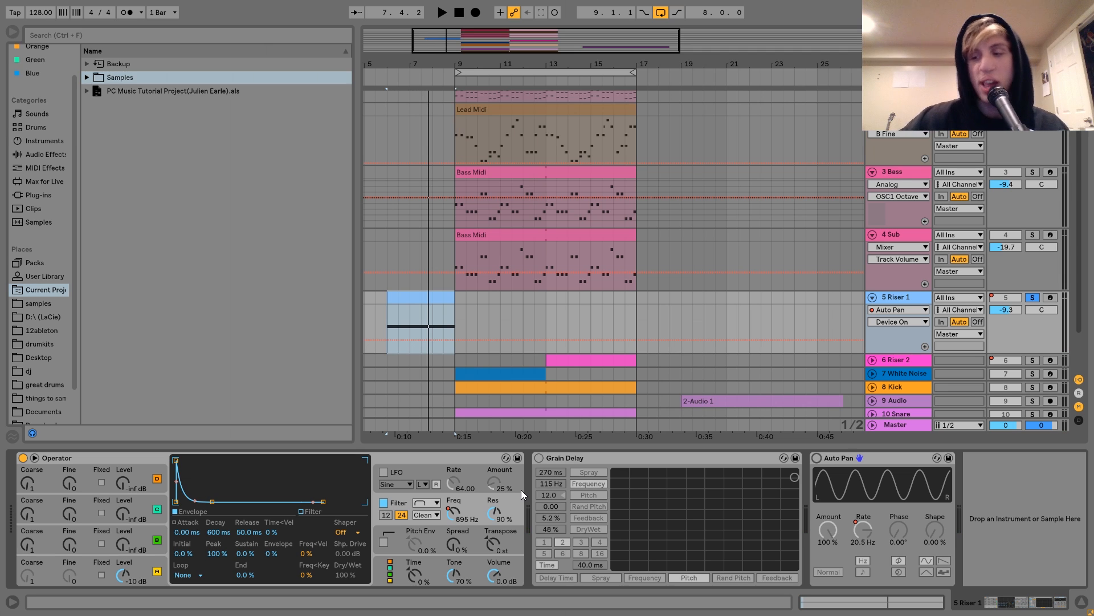
- Switch Riser 1's Grain Delay and Auto Pan back on and show the Auto Pan Frequency automation
click(538, 458)
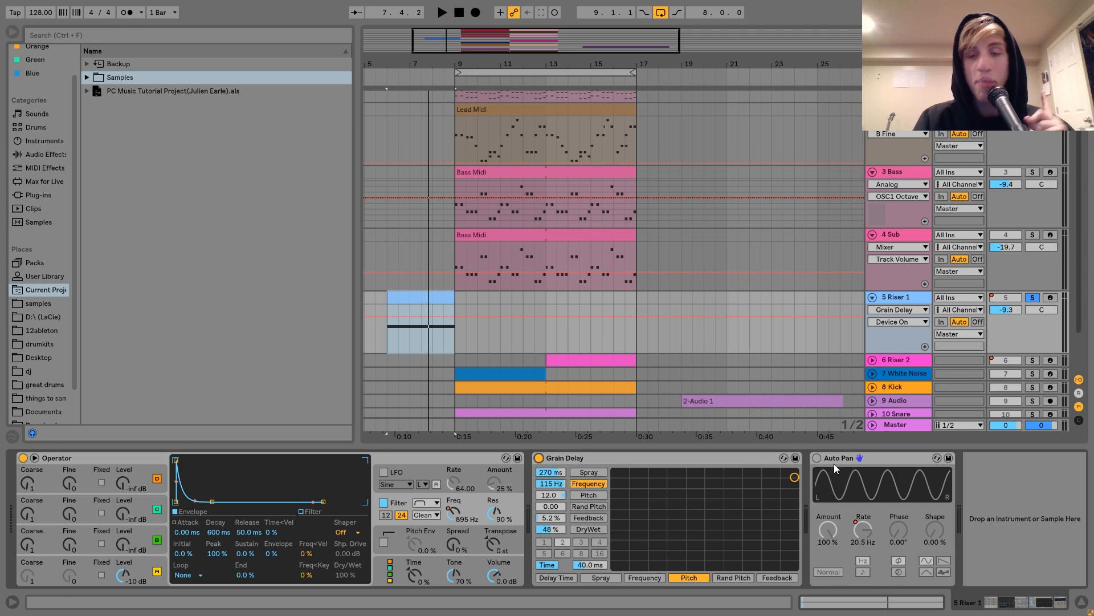
click(817, 458)
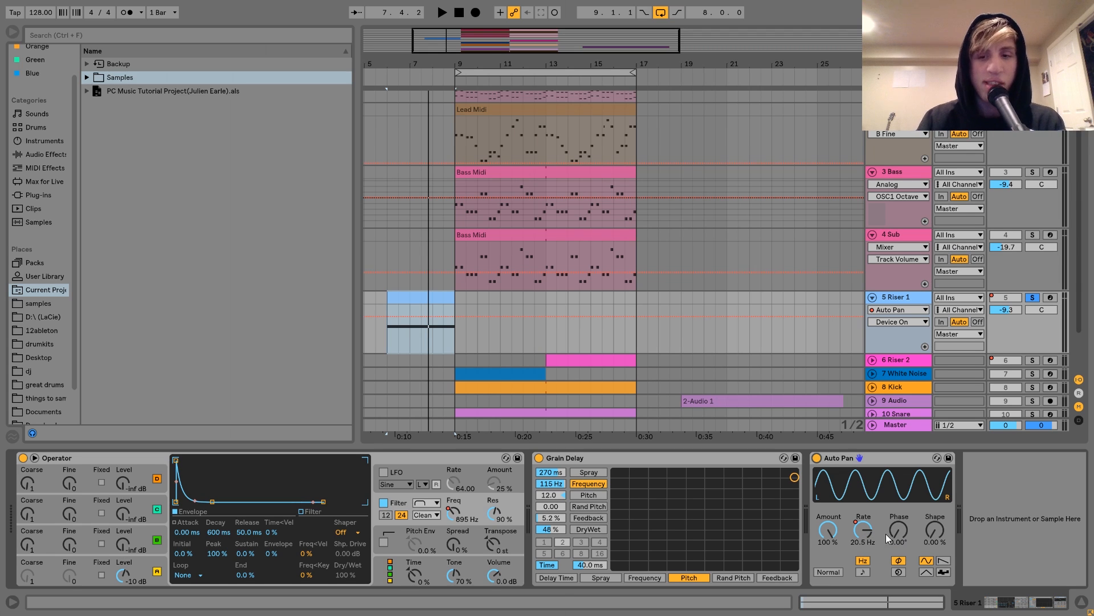
click(868, 535)
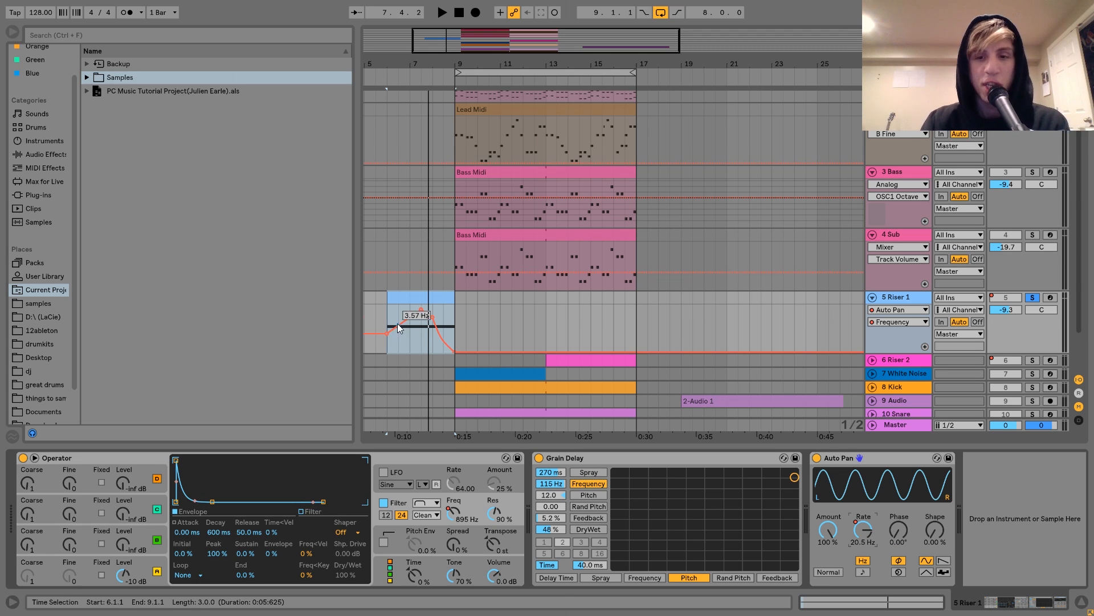
- Play the Riser 1 clip while switching Auto Pan off and on again to compare the sound
key(space)
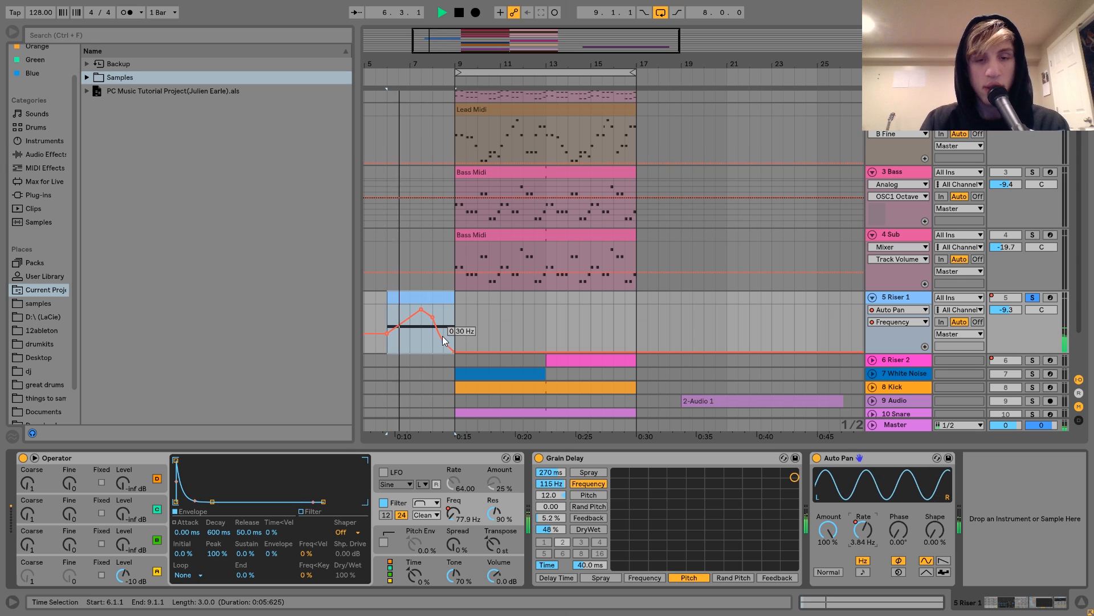
click(817, 457)
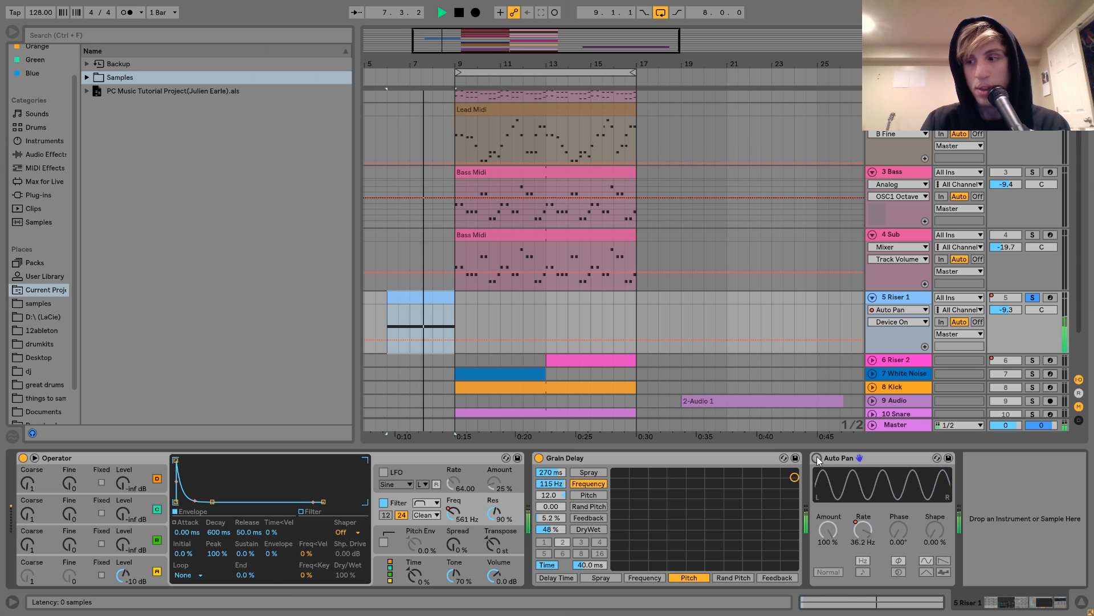
click(816, 457)
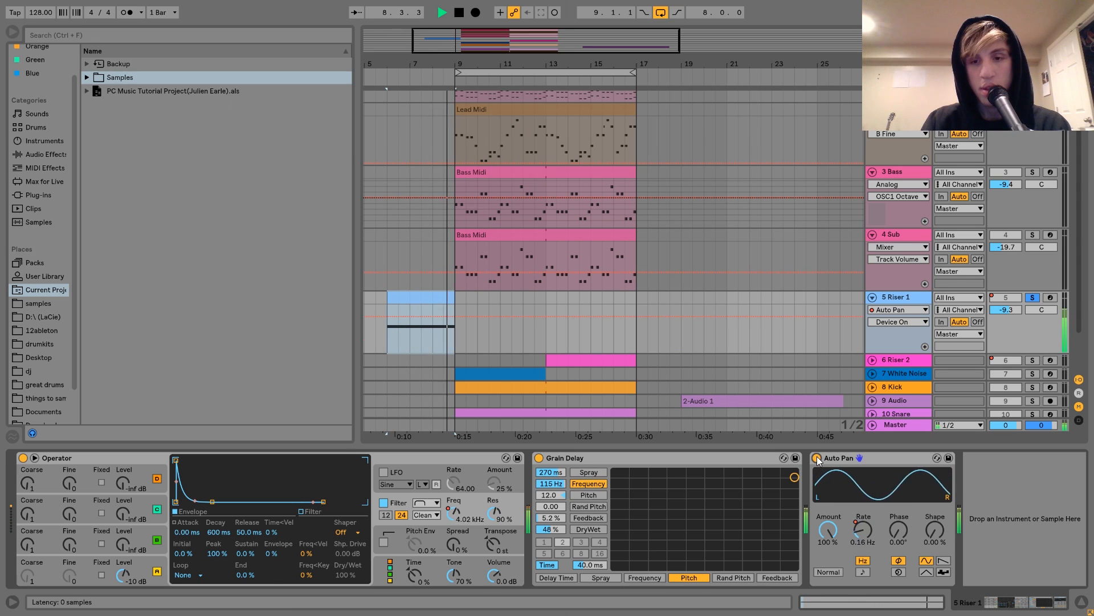
key(space)
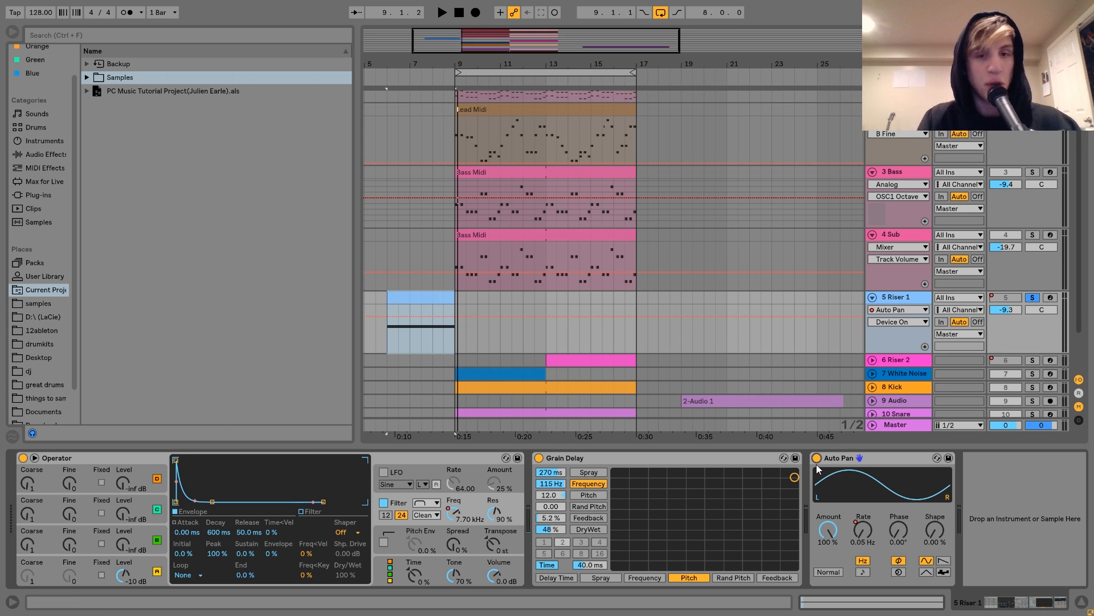
- Unfold and solo only the Riser 2 track, then play its clip while viewing its device chain
scroll(854, 320, down, 2)
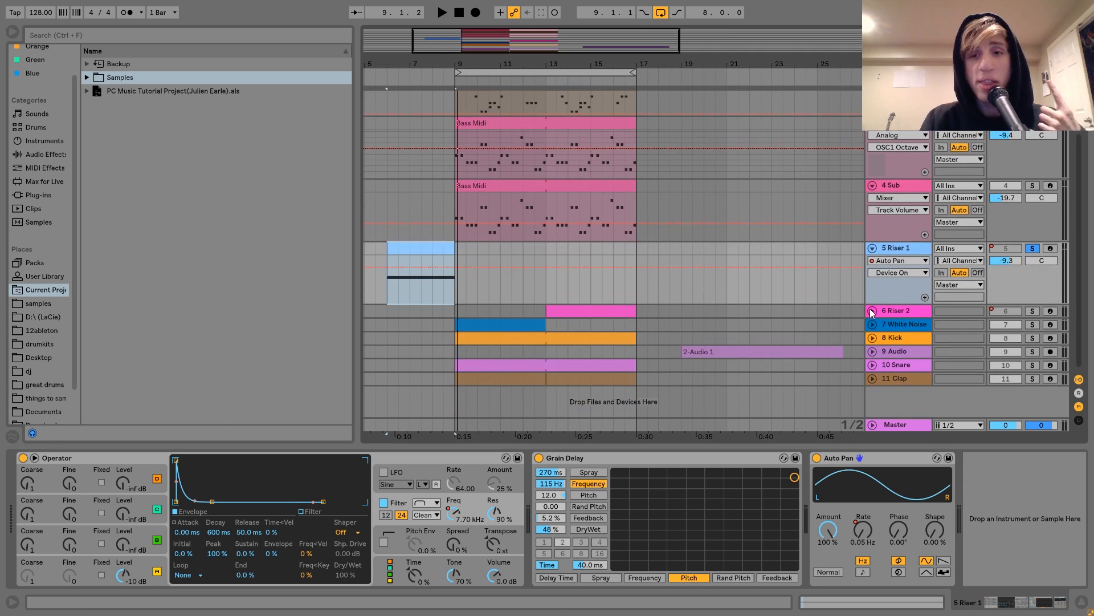
click(872, 311)
click(1033, 311)
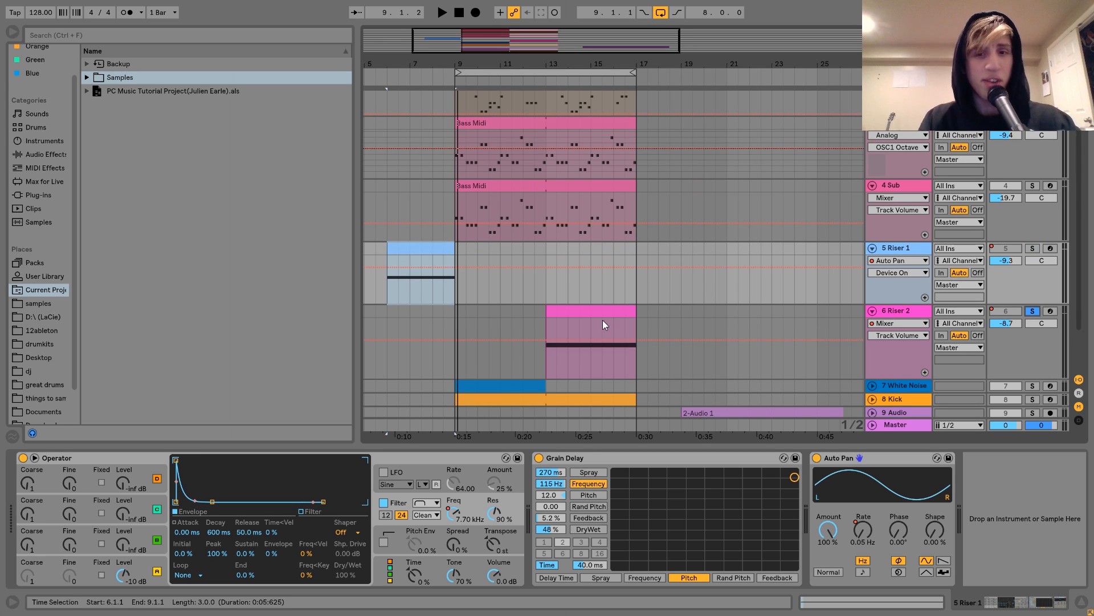
click(591, 308)
key(space)
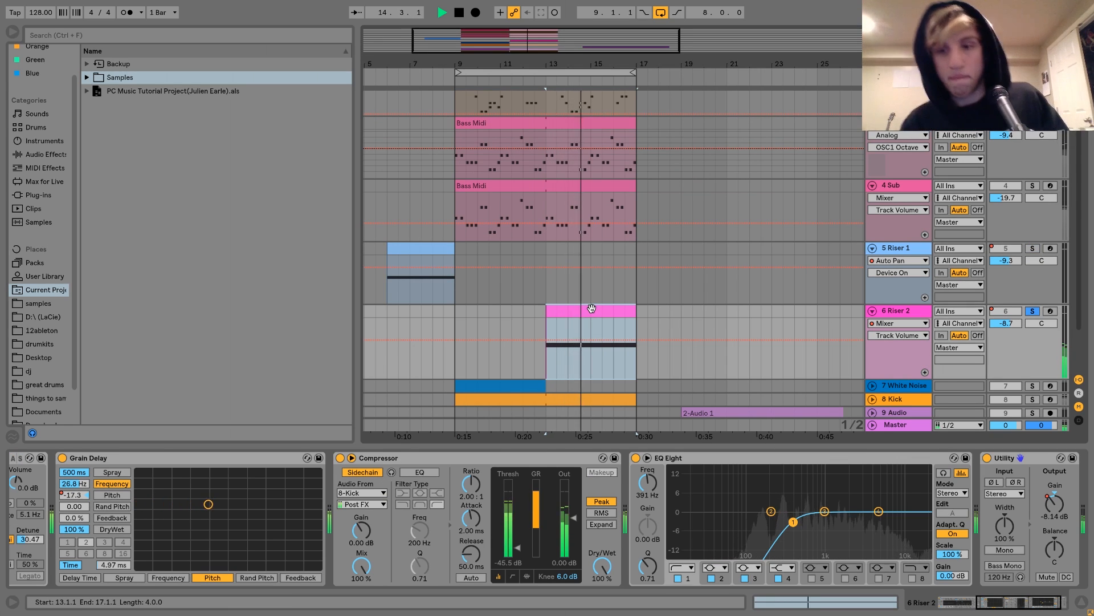
scroll(569, 459, up, 4)
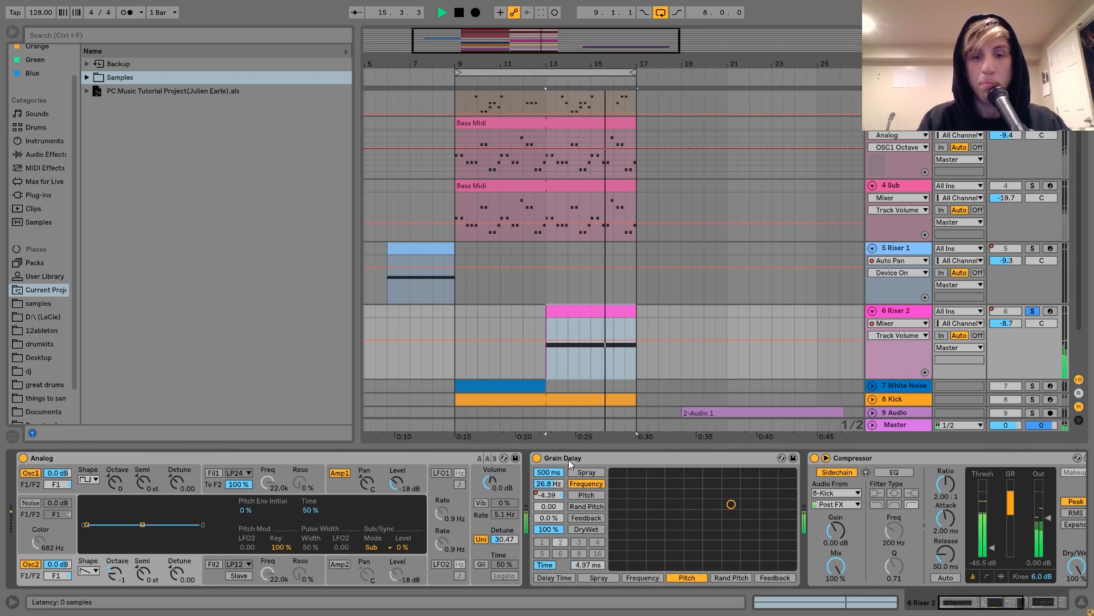
scroll(569, 460, down, 5)
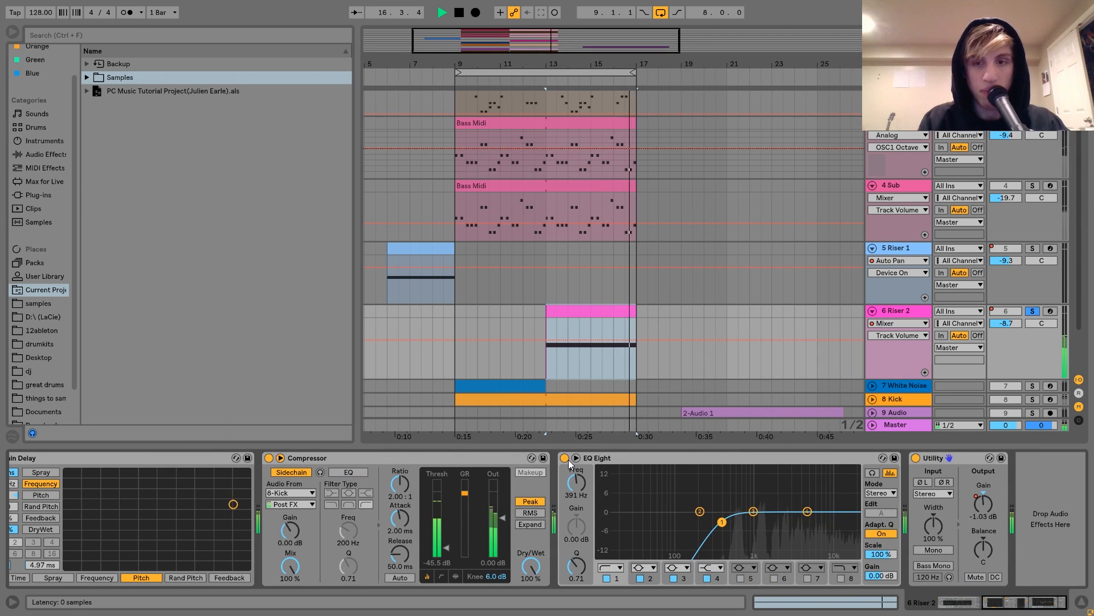
key(space)
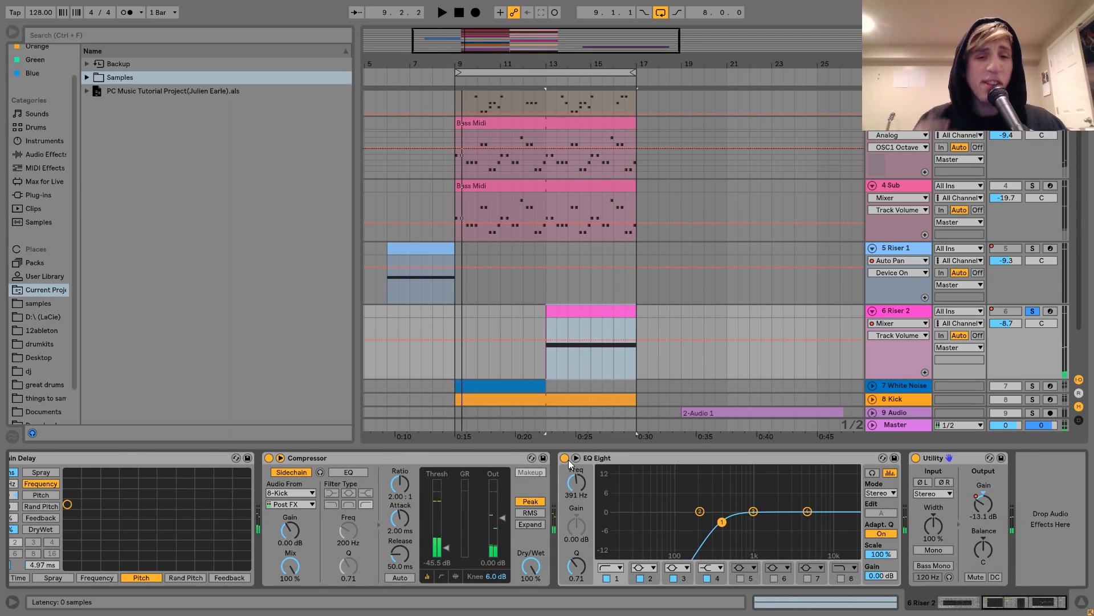
- Examine the oscillators of Riser 2's Analog and display its Amp1 envelope settings
scroll(569, 459, up, 3)
scroll(569, 459, up, 4)
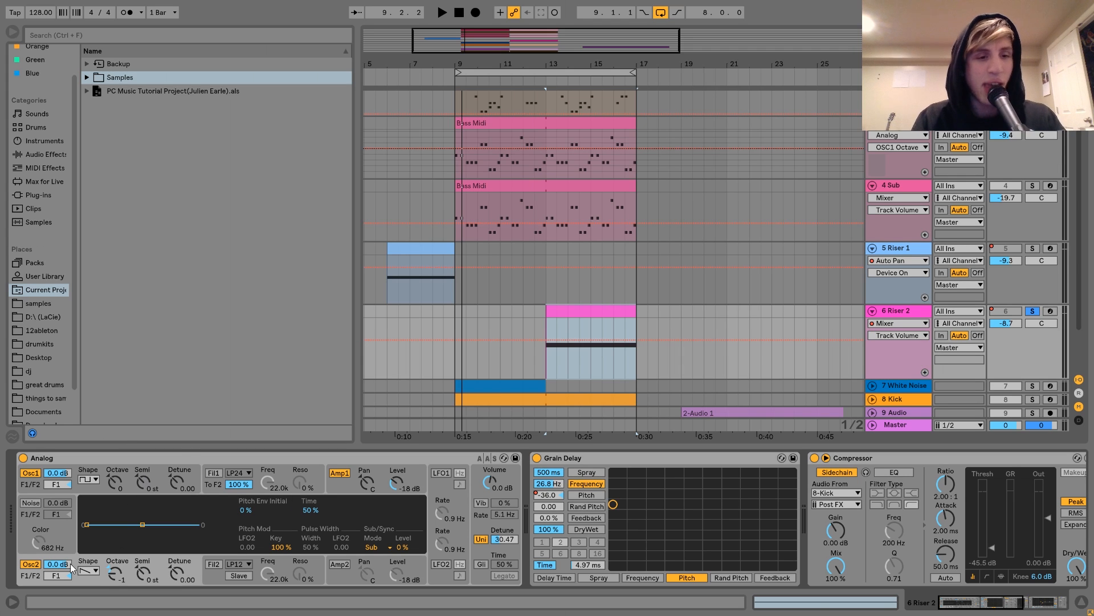
click(381, 465)
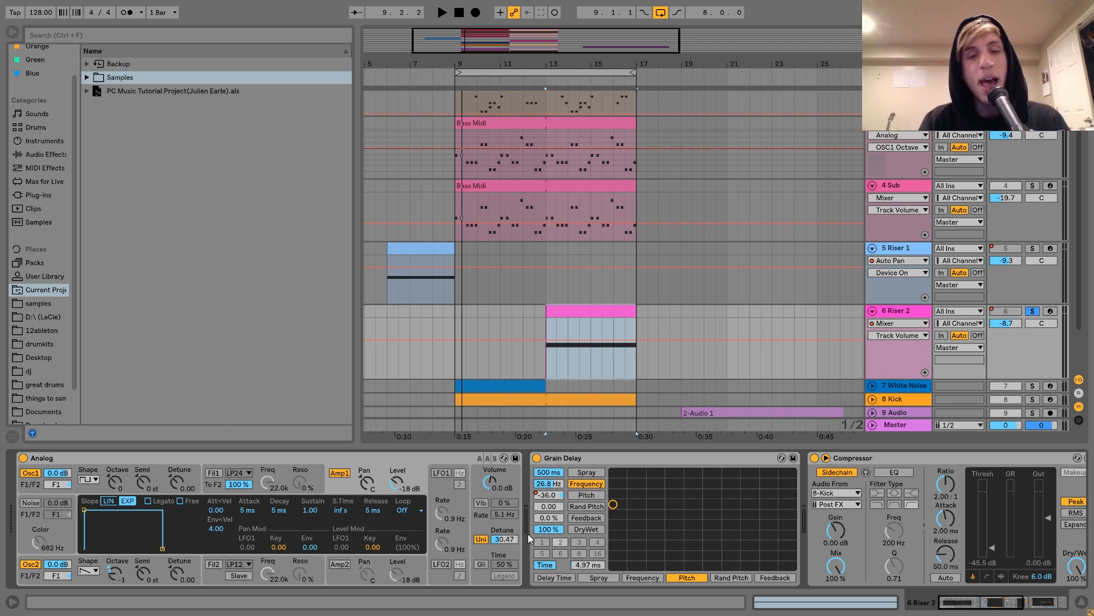
- Show the Grain Delay Pitch automation on Riser 2, make the track taller and play the pitch rise near the clip's end
scroll(517, 518, right, 3)
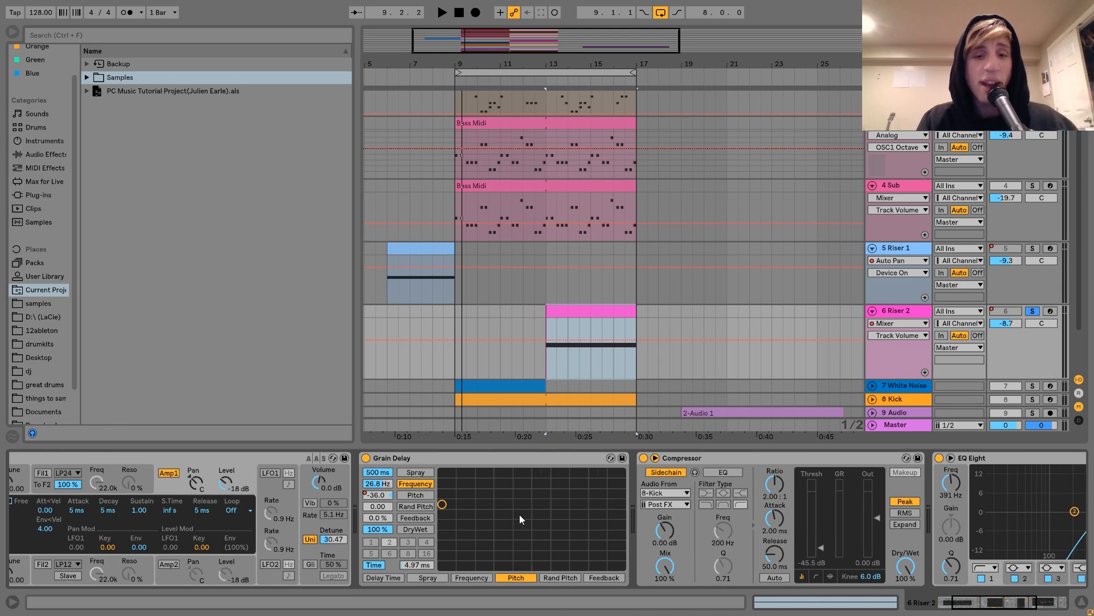
click(403, 461)
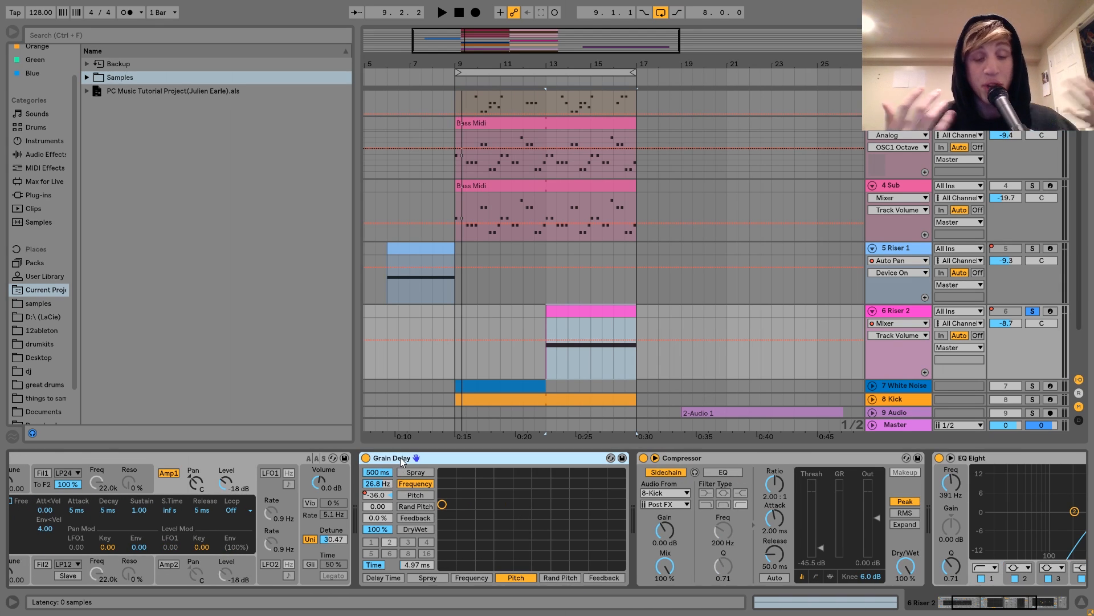
click(373, 495)
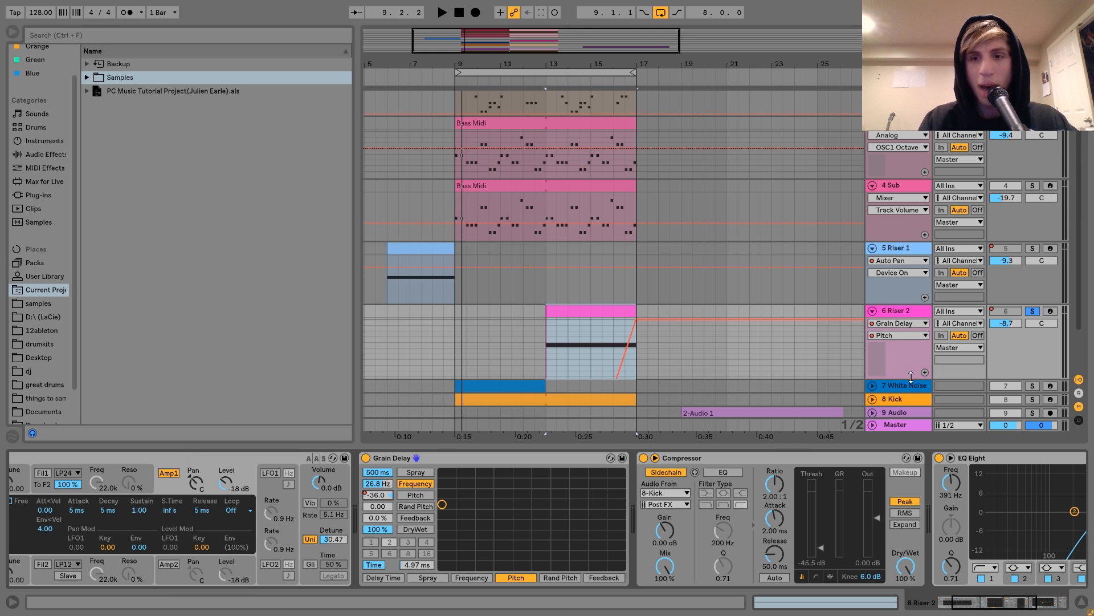
drag(911, 376, 911, 415)
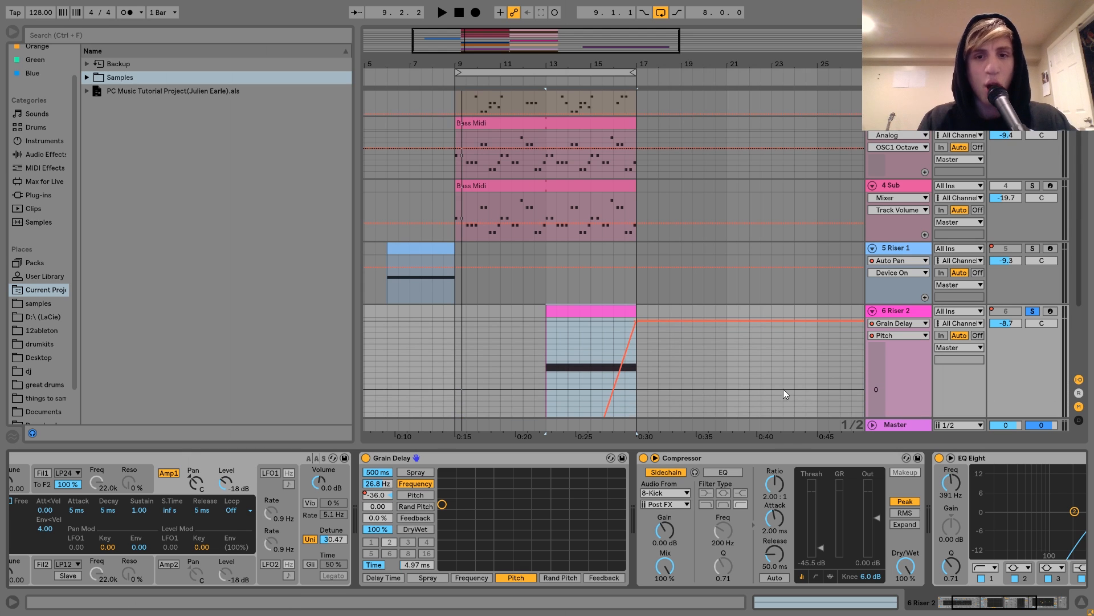
key(space)
click(602, 343)
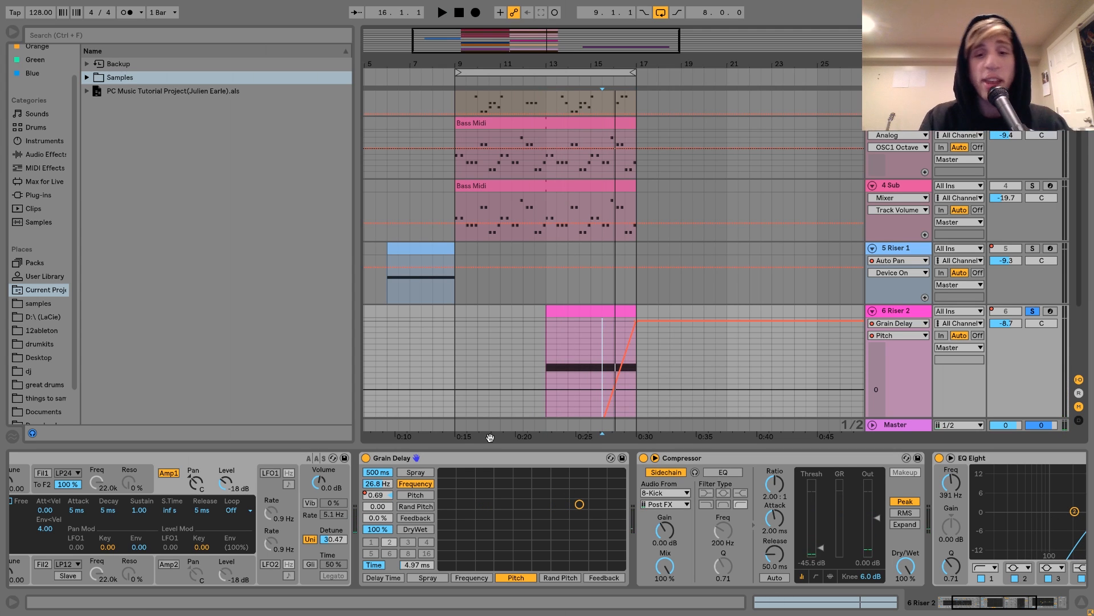
- Bring Riser 2's sidechained Compressor into view and select it
scroll(782, 557, down, 3)
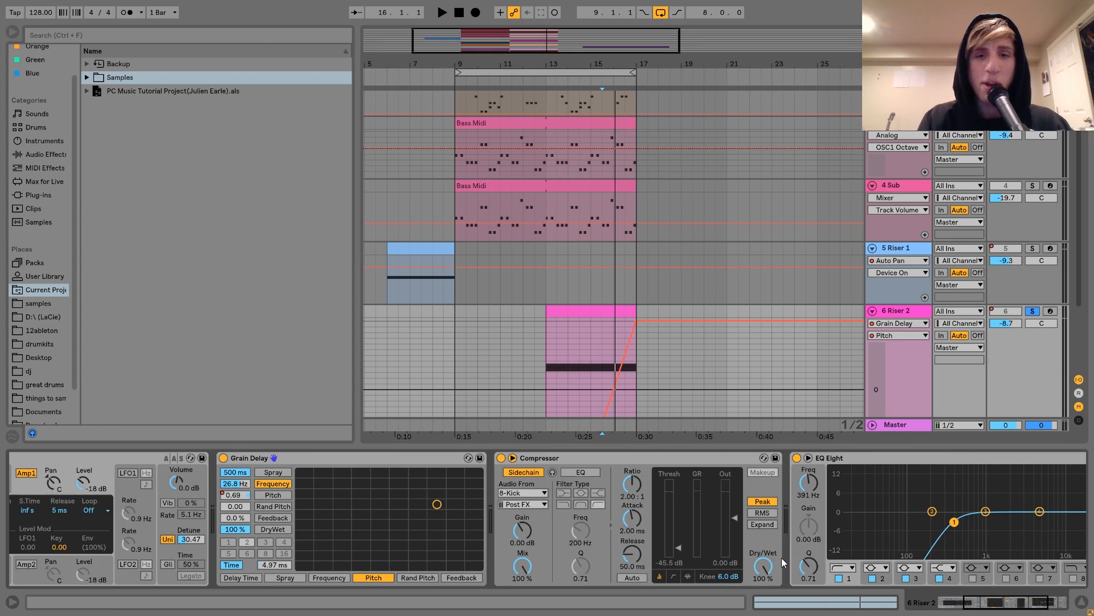
click(583, 458)
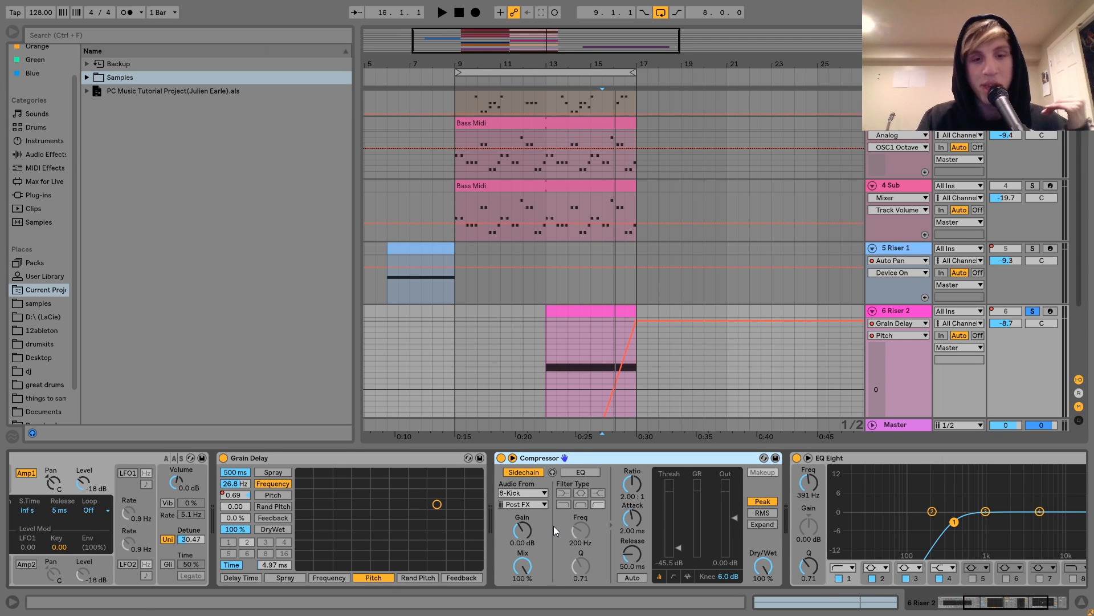
- Inspect Riser 2's EQ Eight and Utility, then show the Utility Gain automation on the track
scroll(553, 526, right, 5)
click(660, 460)
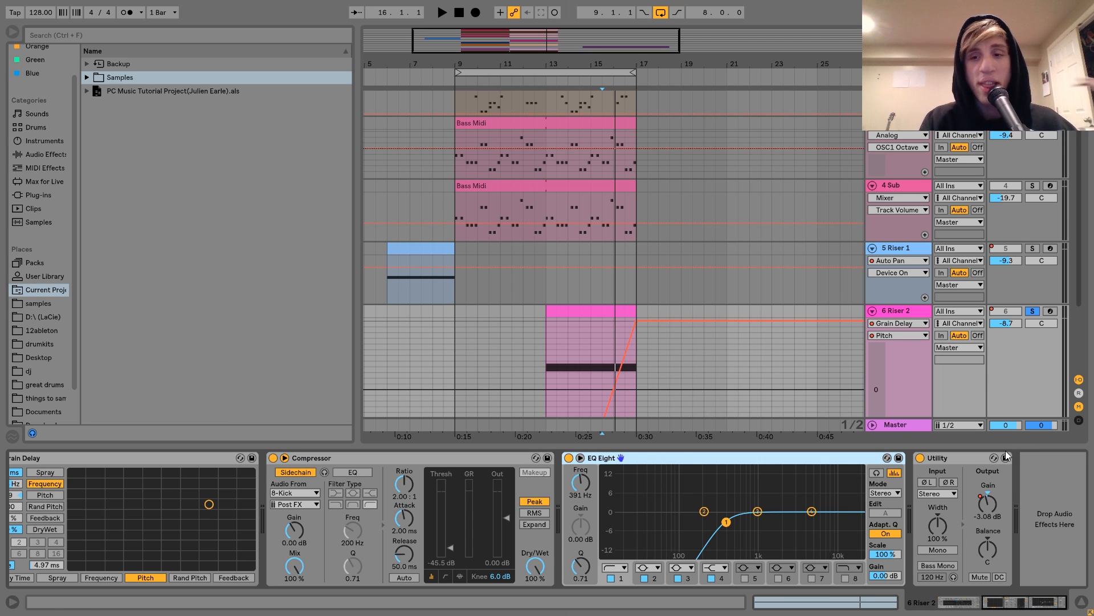
click(980, 457)
click(988, 502)
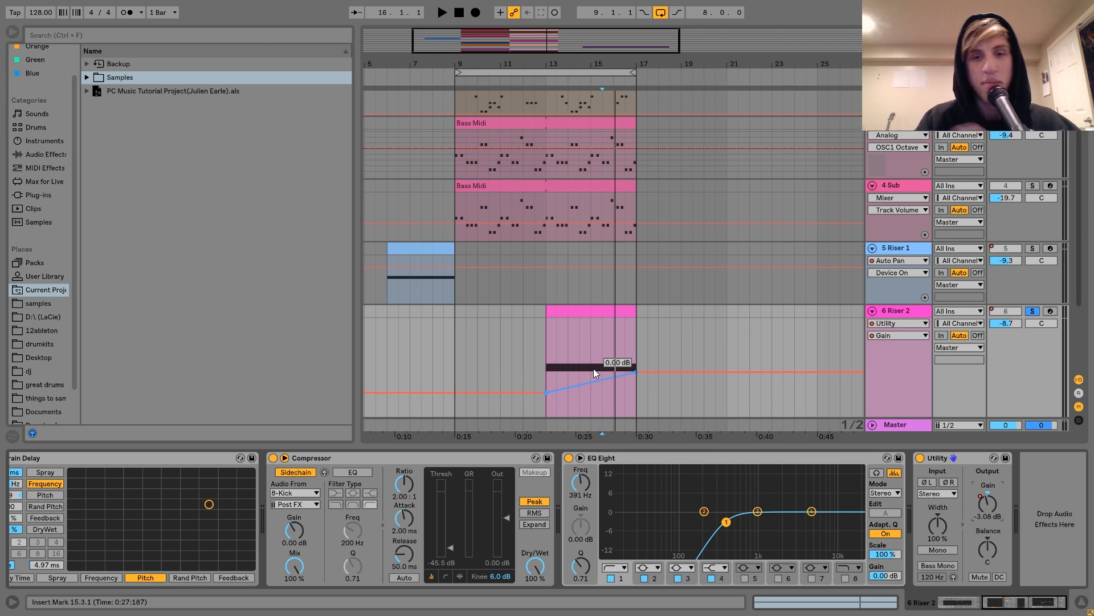
- Unfold the White Noise track and solo only it, then play its clip while viewing the Operator and Grain Delay
scroll(593, 368, down, 4)
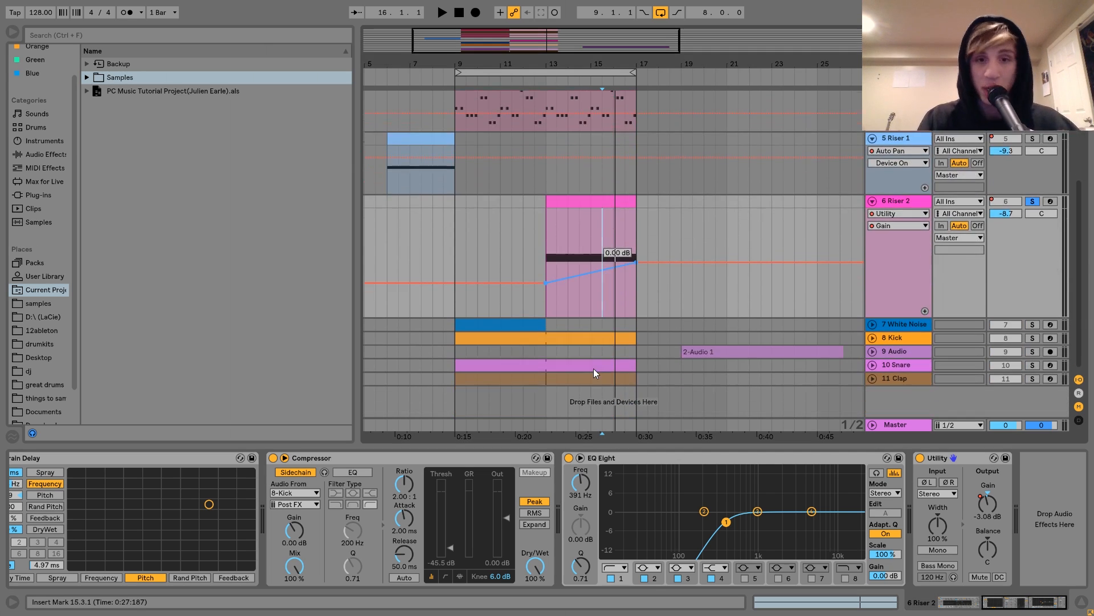
click(490, 322)
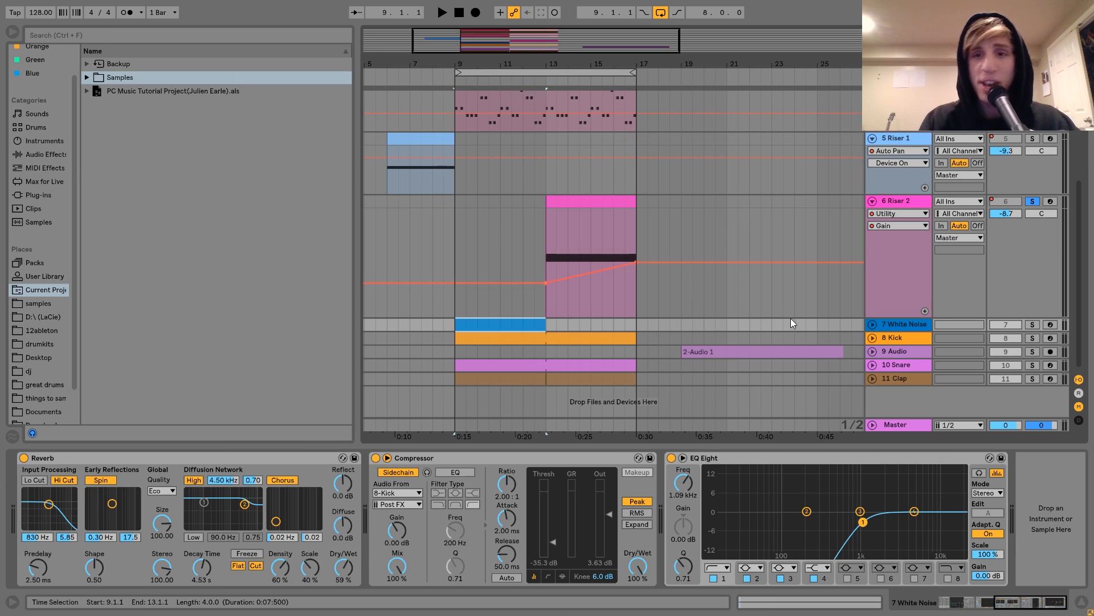
click(873, 324)
key(space)
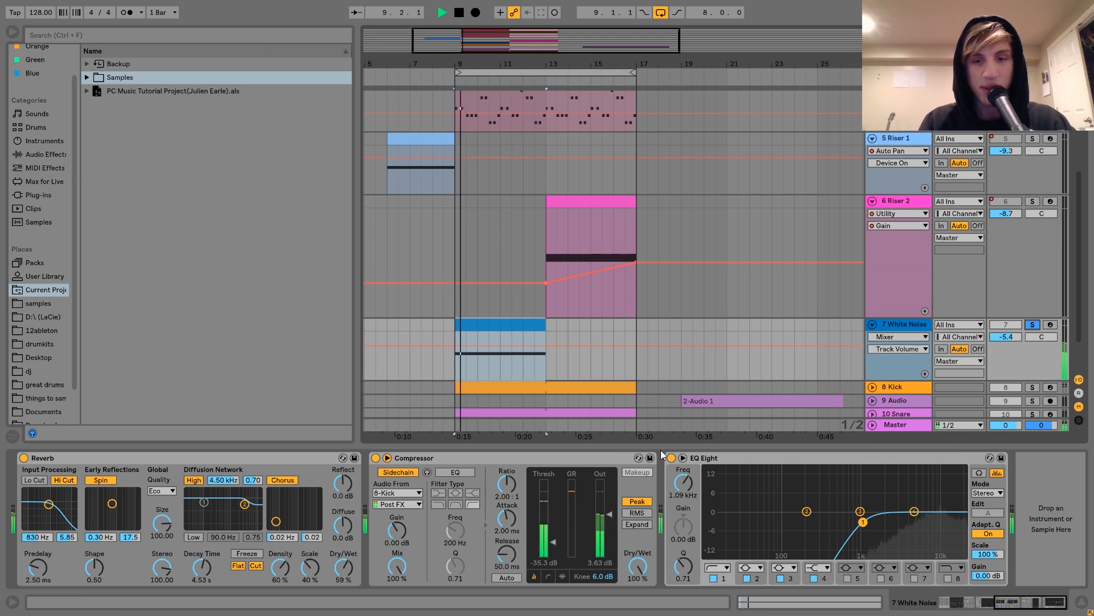
scroll(659, 449, up, 5)
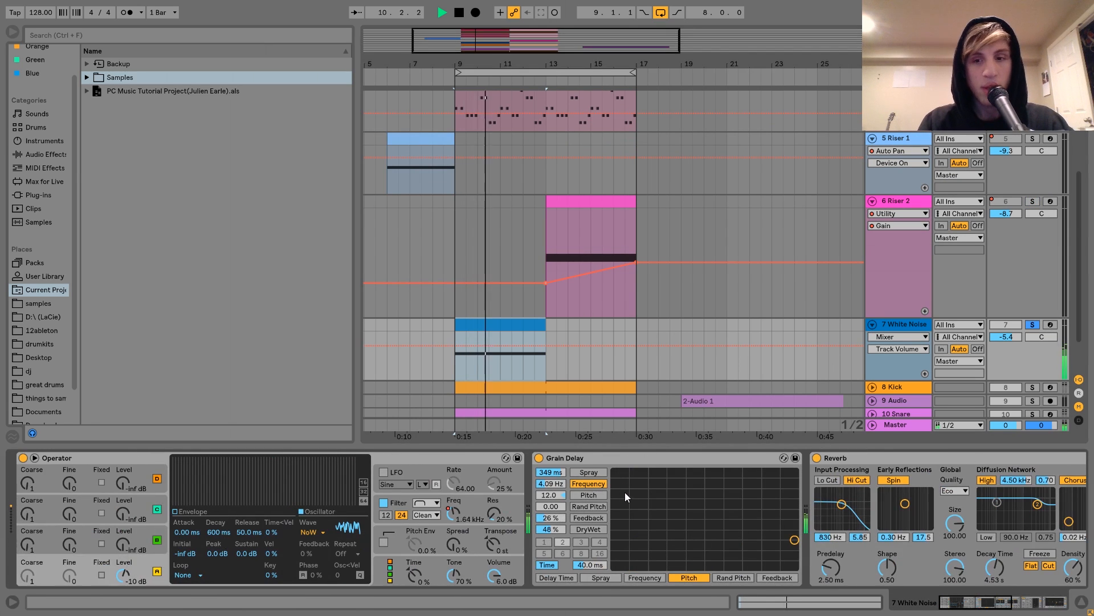
key(space)
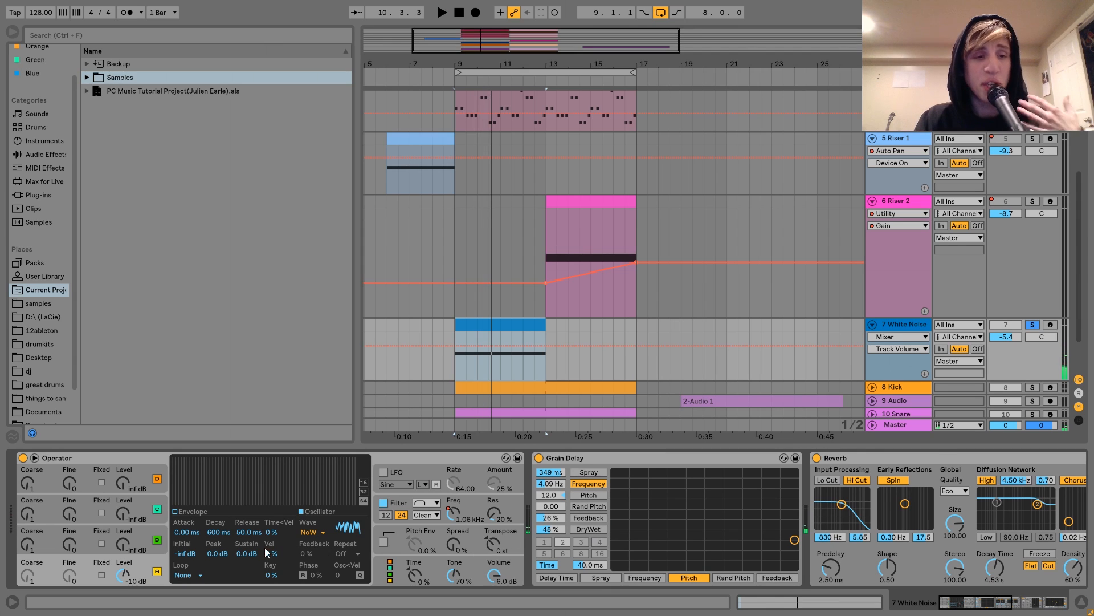
- Display the filter settings of White Noise's Operator and show its Filter Freq automation, inspecting the starting breakpoint
click(399, 503)
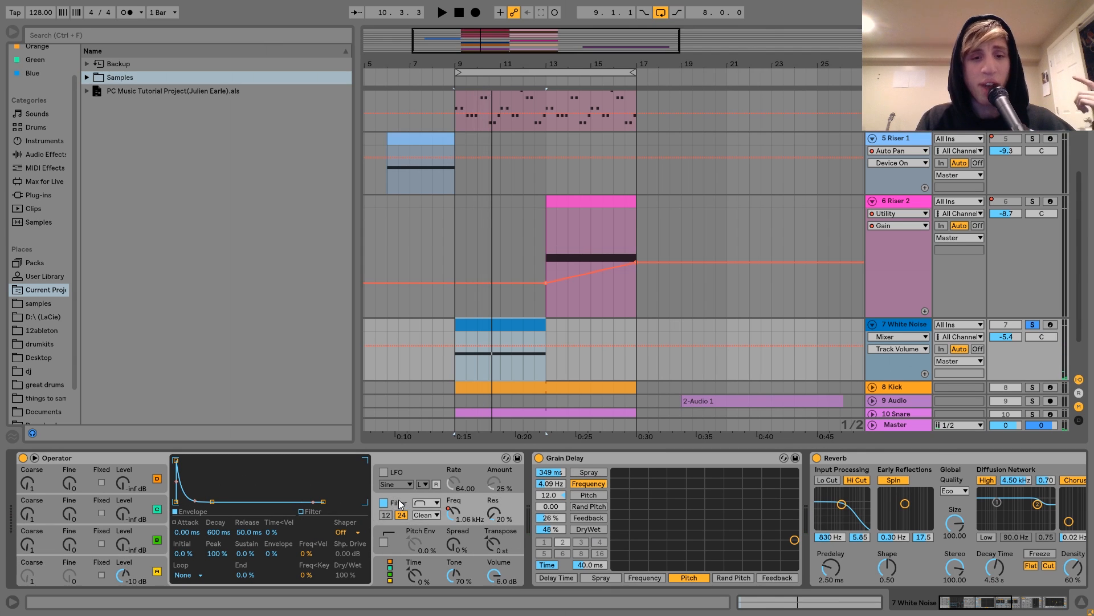
right_click(455, 515)
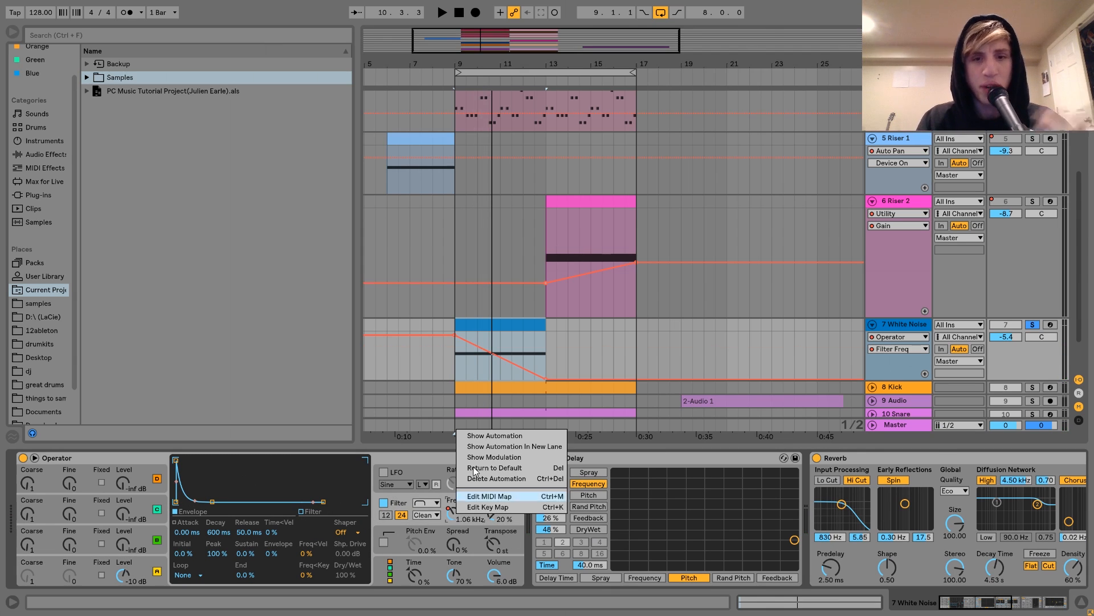
click(468, 433)
mouse_move(454, 336)
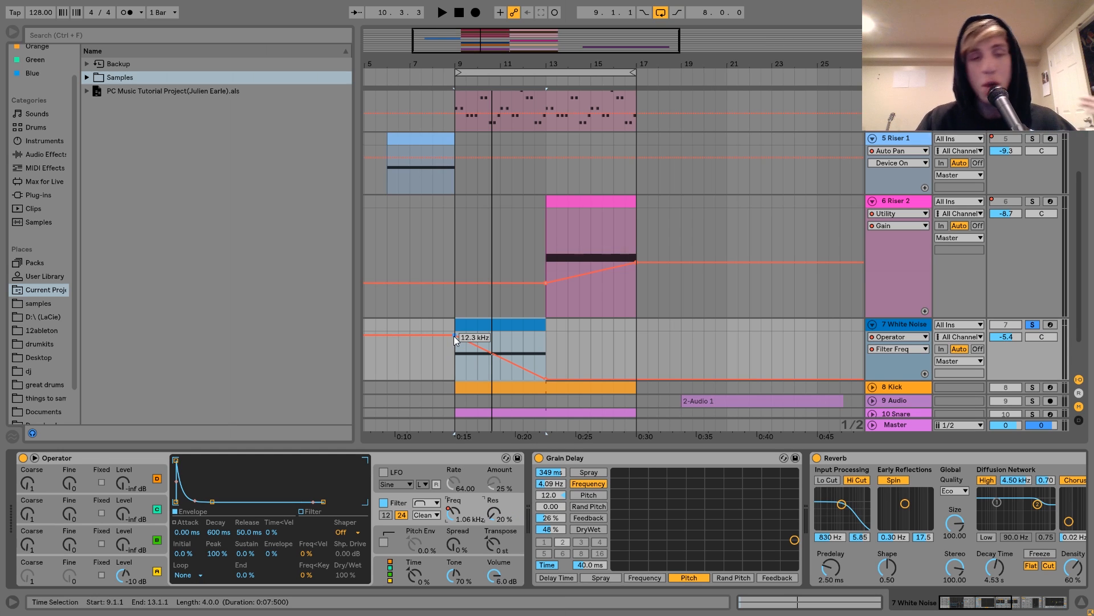
- Examine White Noise's Grain Delay and Reverb, then select its sidechained Compressor
scroll(598, 518, down, 5)
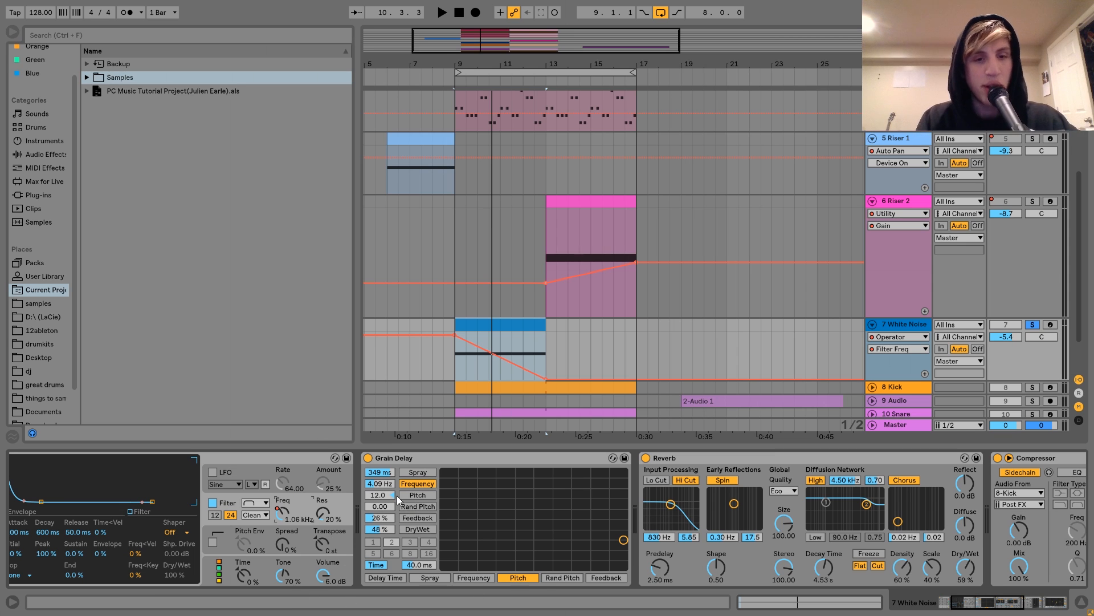
scroll(376, 500, right, 5)
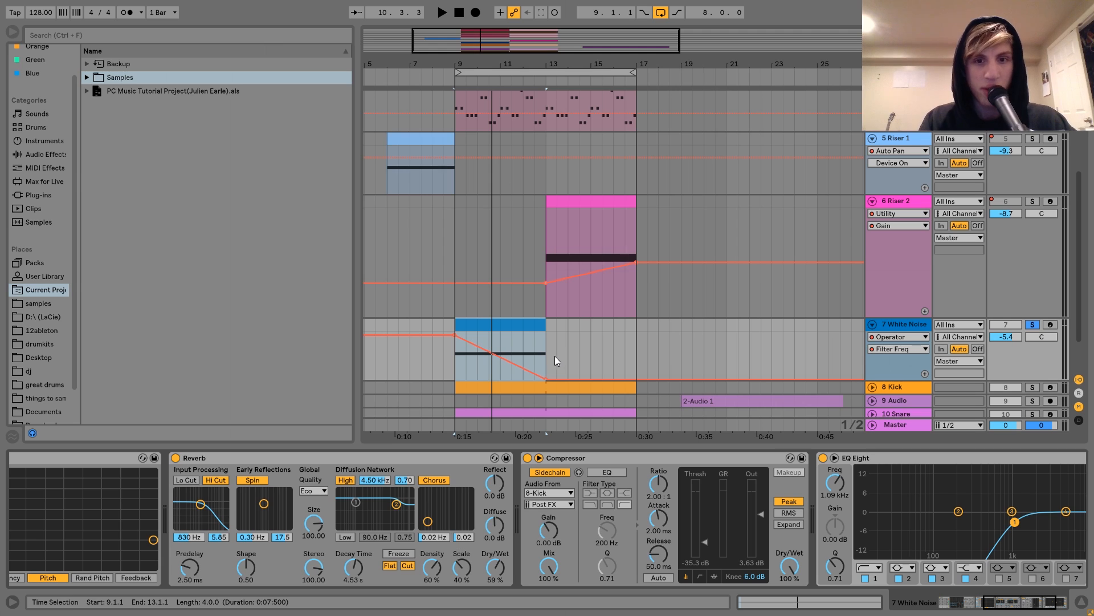
scroll(727, 562, down, 3)
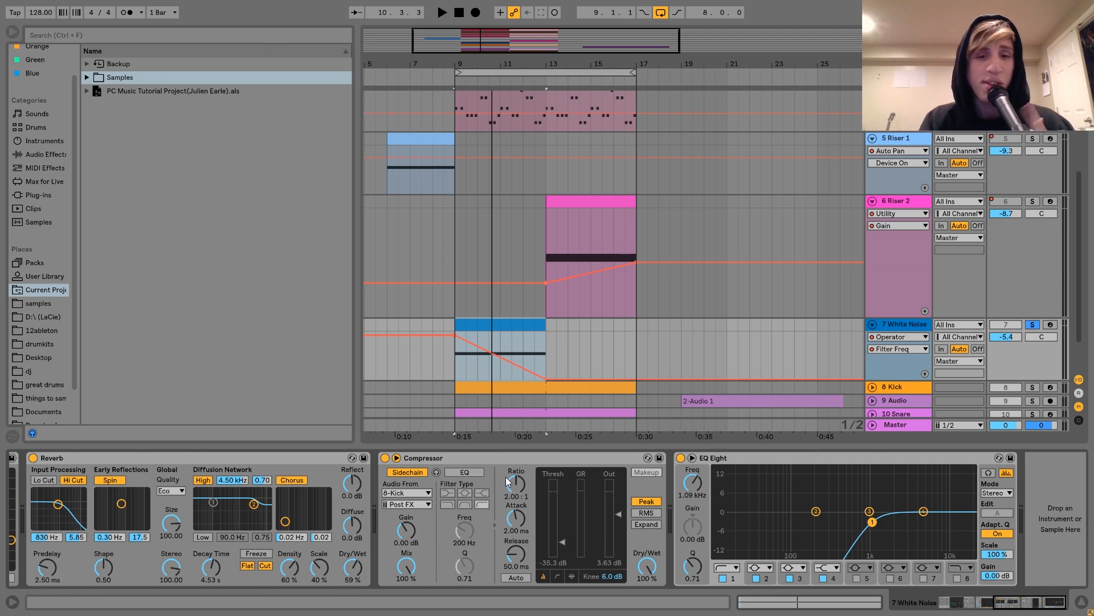
click(499, 456)
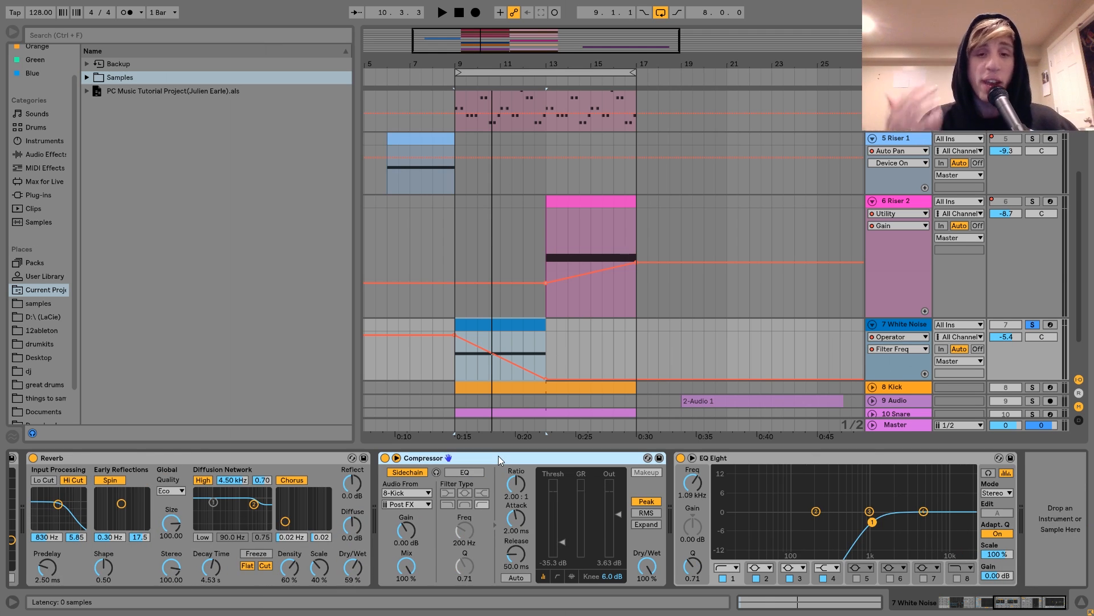
scroll(699, 313, down, 2)
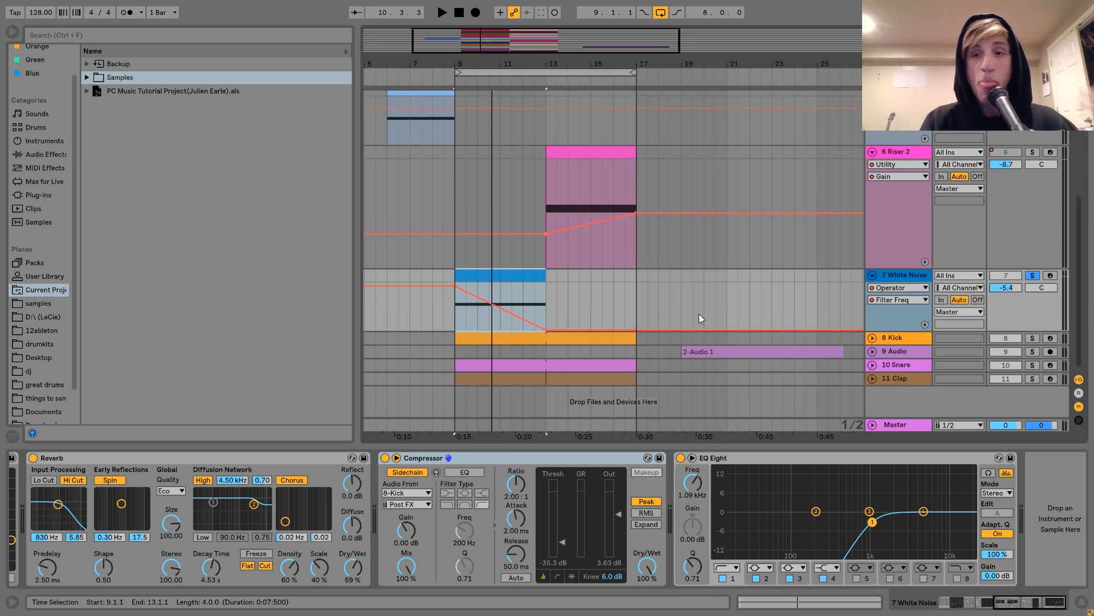
click(894, 338)
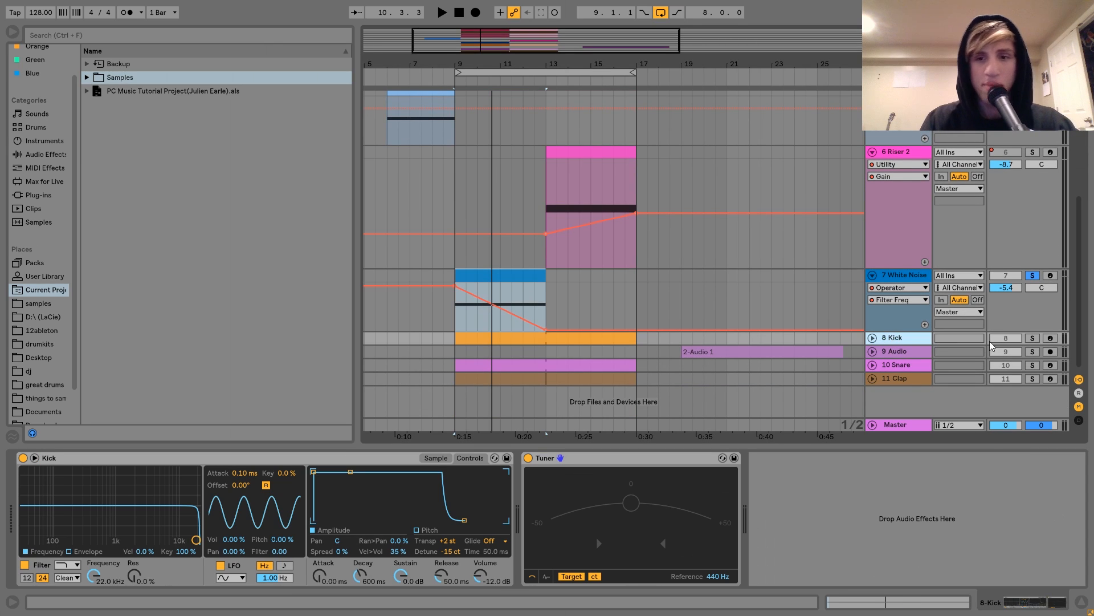
click(1030, 340)
key(space)
ctrl+click(1032, 366)
ctrl+click(1031, 381)
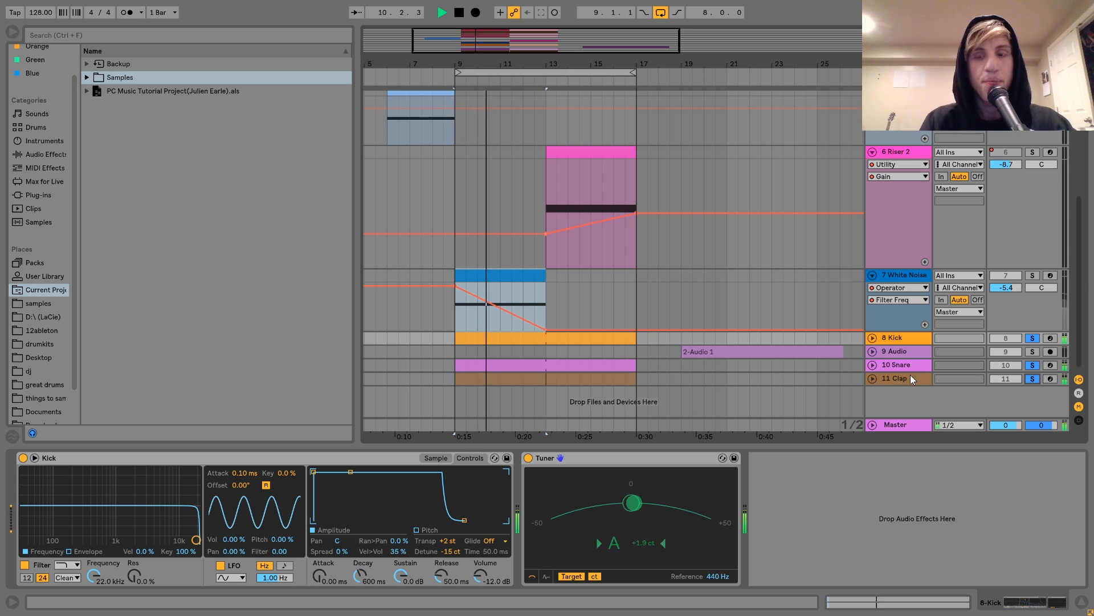
key(space)
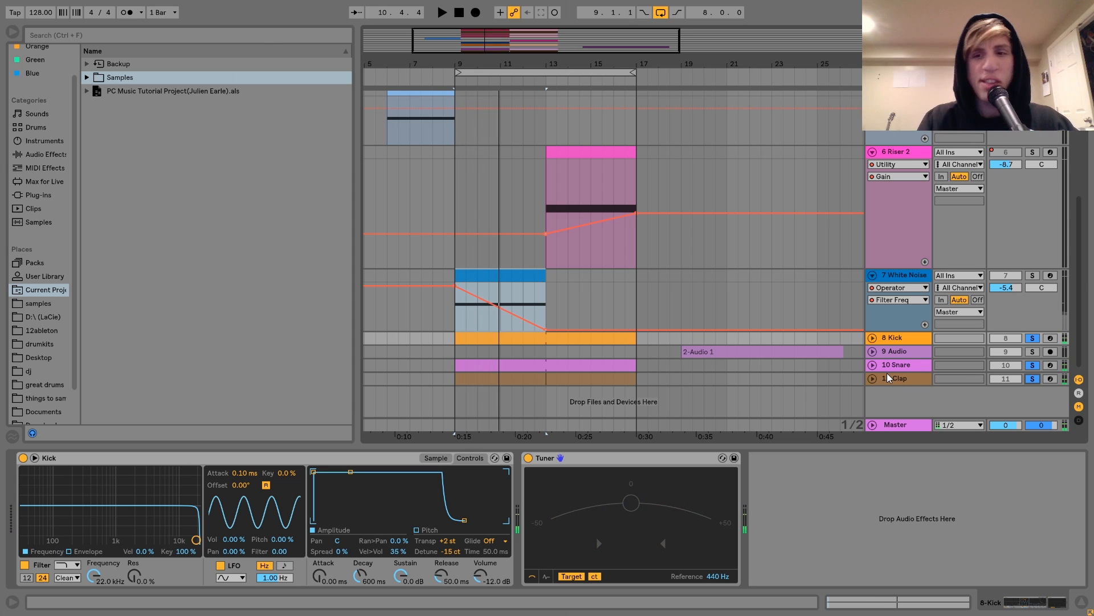
- Solo only the Kick track, unfold it and play its clip through the Tuner
click(1032, 338)
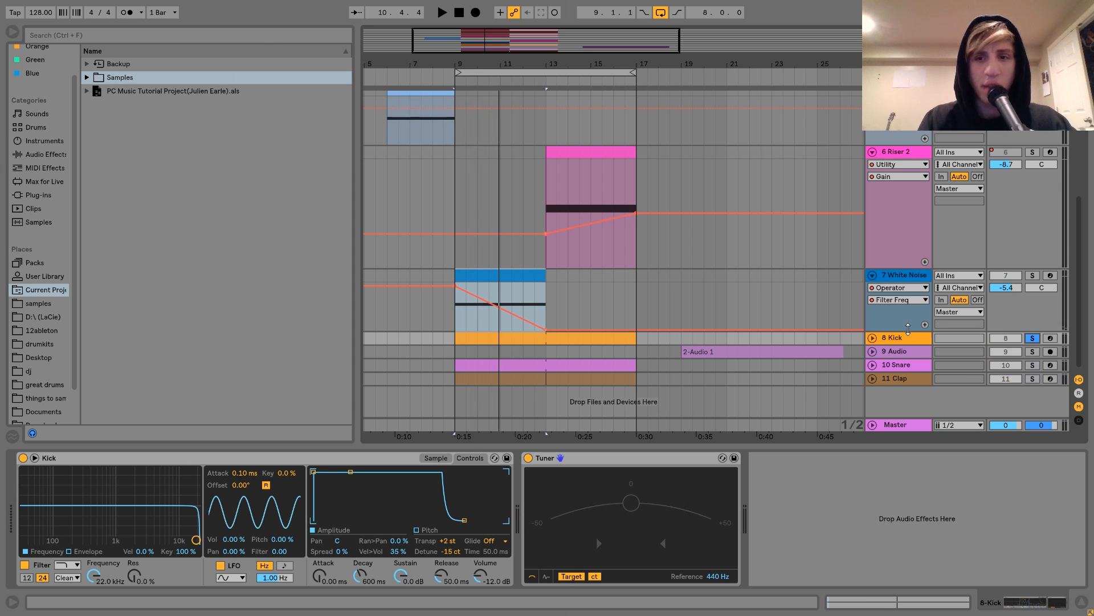
click(895, 341)
key(space)
click(872, 338)
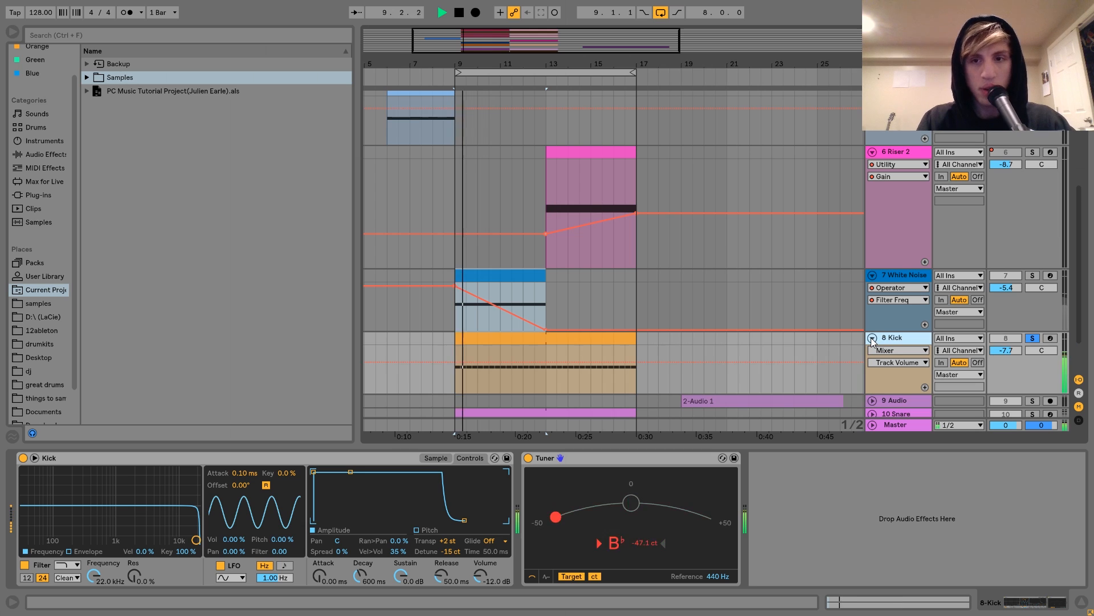
key(space)
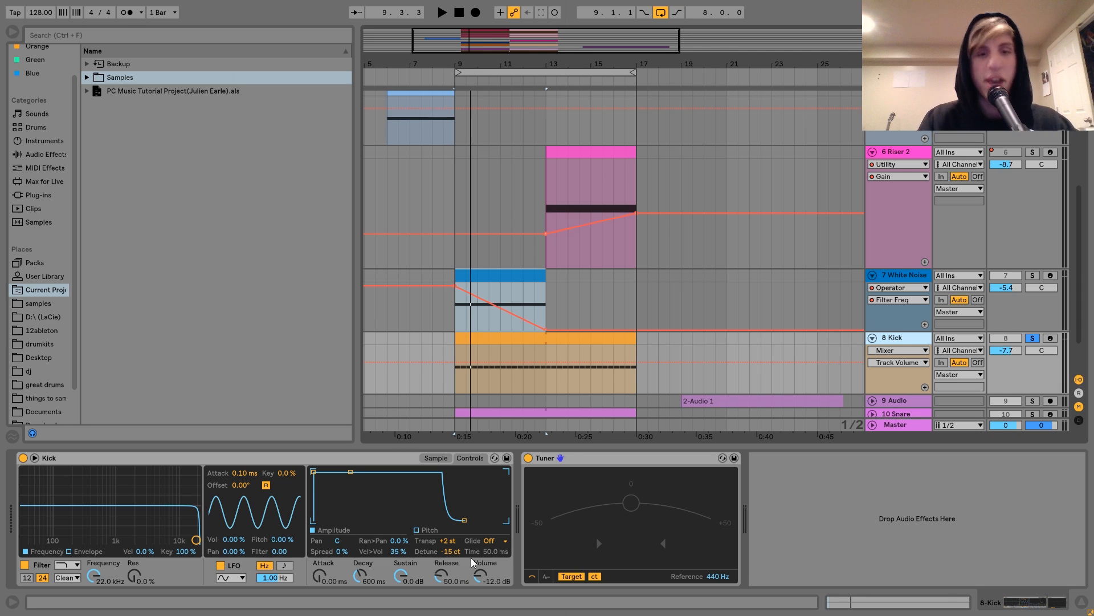
- Play the kick again to check its pitch in the Tuner, undoing the stray volume automation point on its track
scroll(726, 173, up, 5)
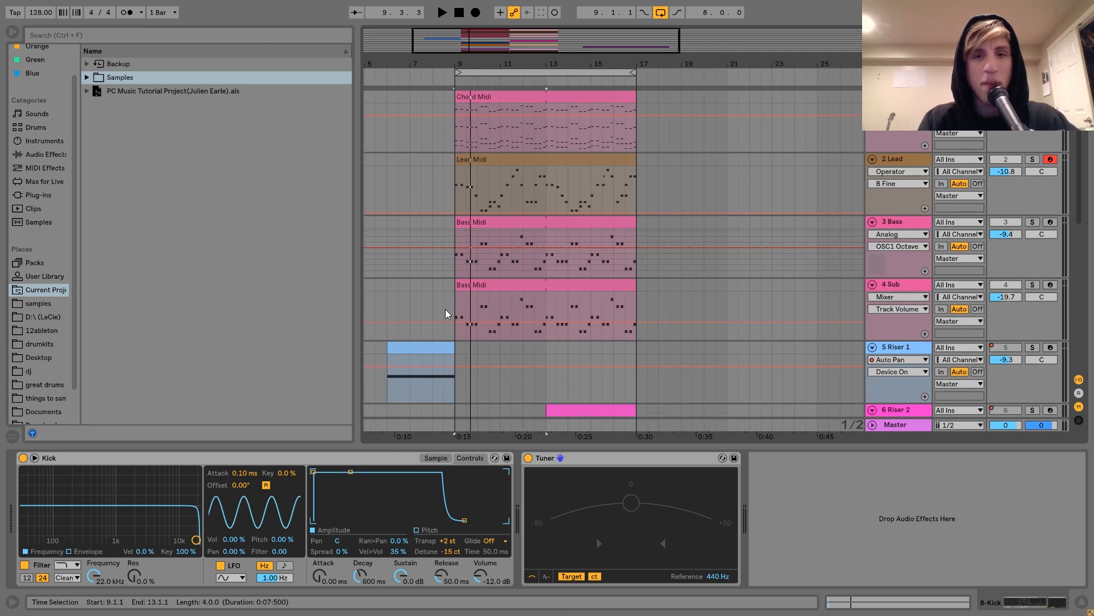
scroll(447, 310, down, 6)
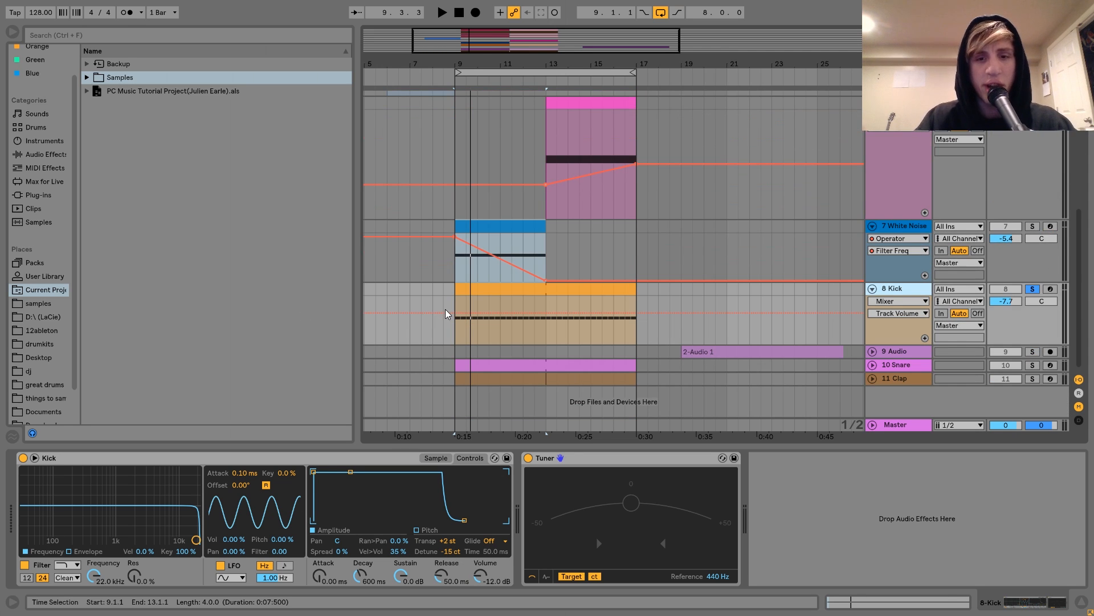
click(446, 313)
key(space)
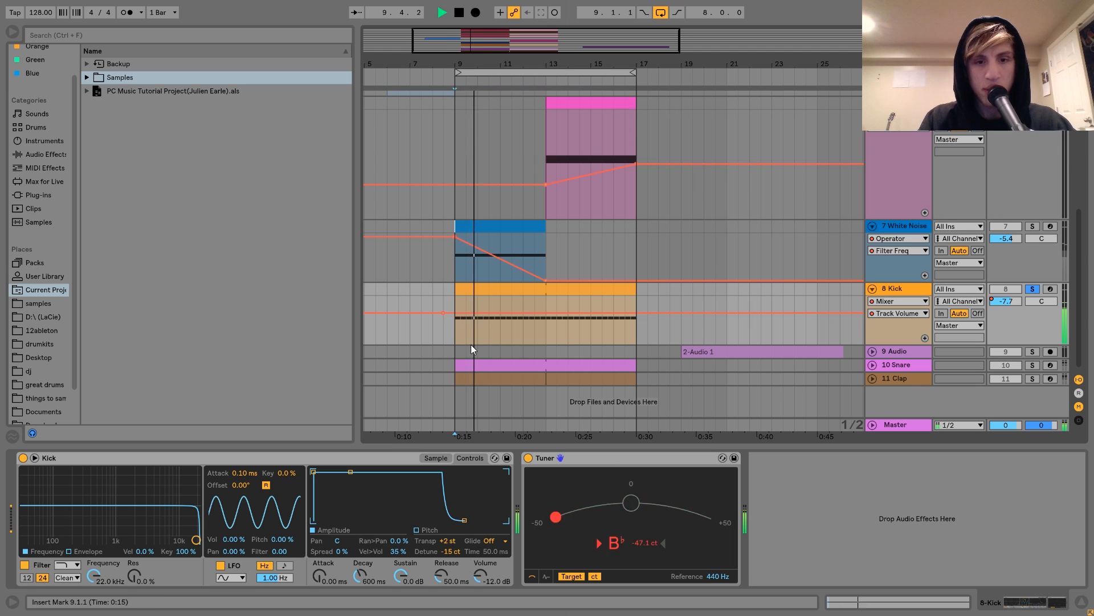
click(486, 290)
key(ctrl+z)
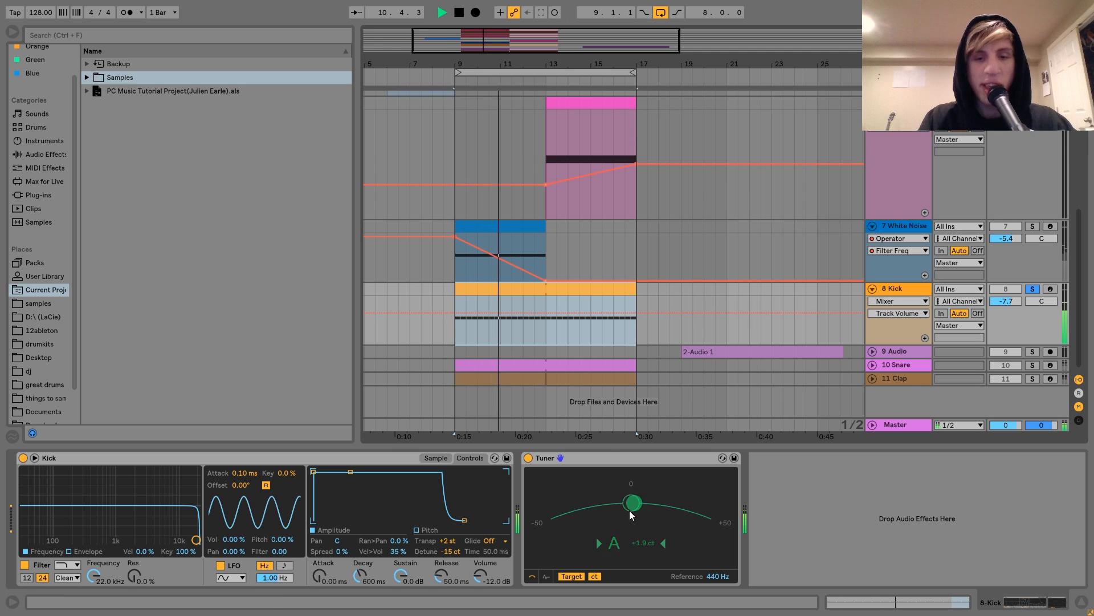
key(space)
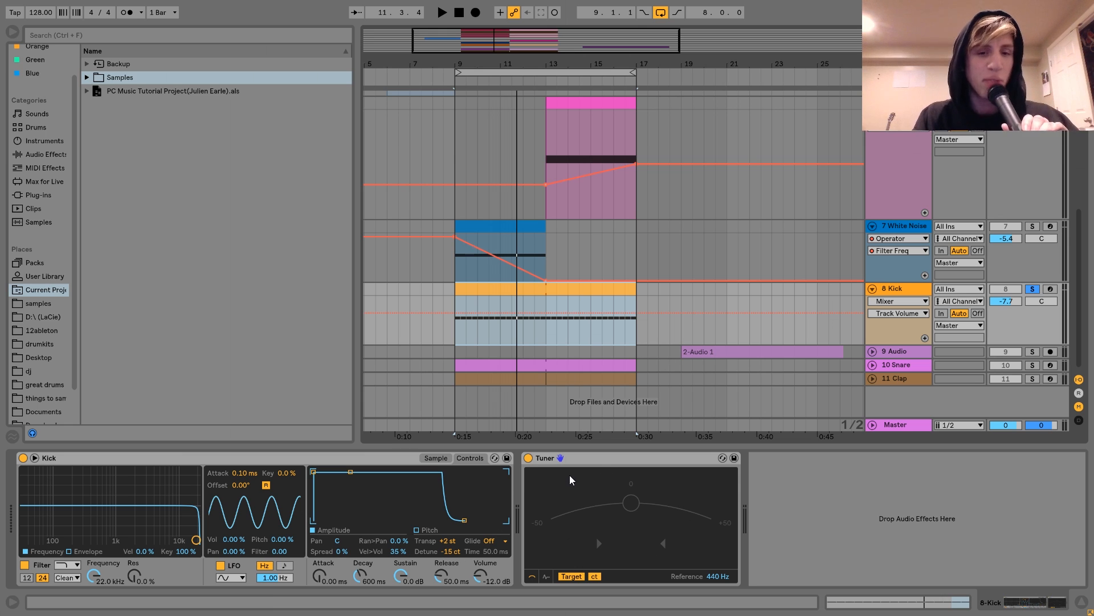
- Reset the Kick sampler's Detune to 0 ct and play the kick through the Tuner
double_click(457, 553)
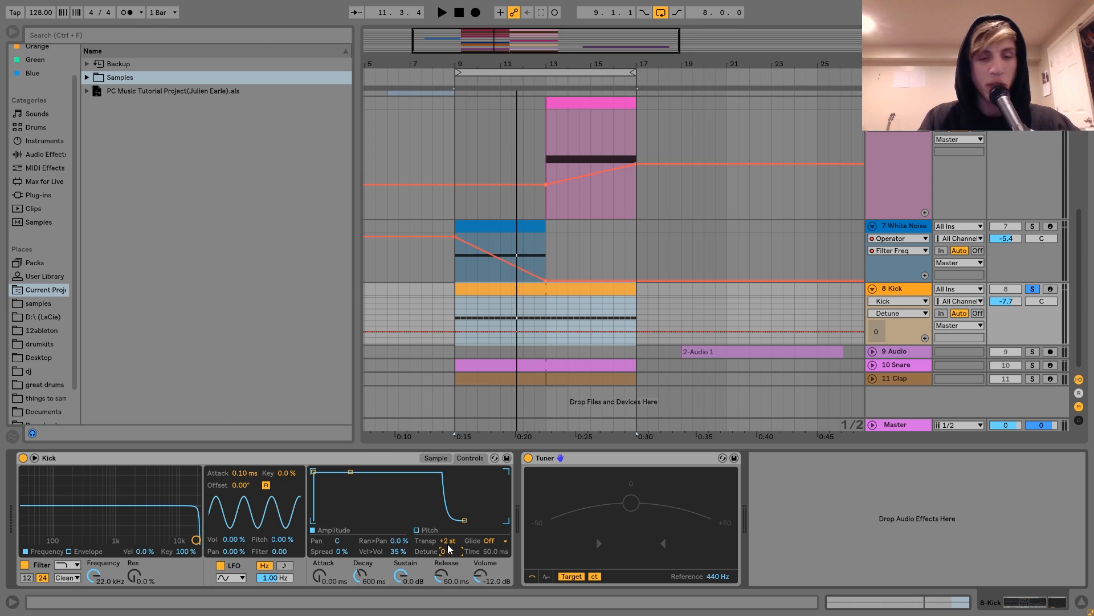
key(space)
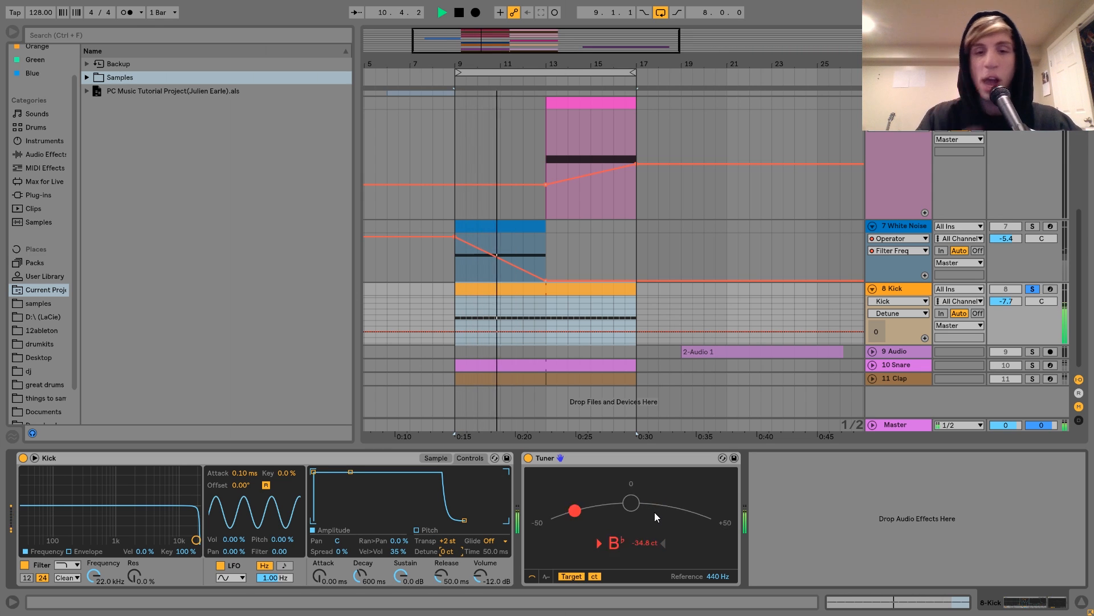
key(space)
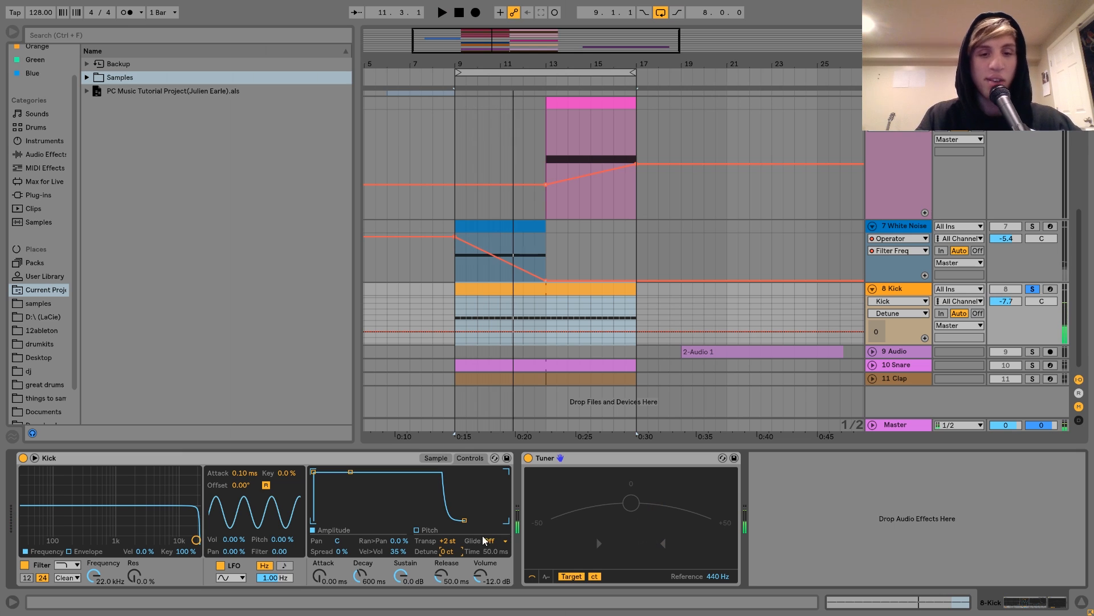
- Set the Kick sampler's Detune to -15 ct and play the kick to check its tuning
text(5)
key(Return)
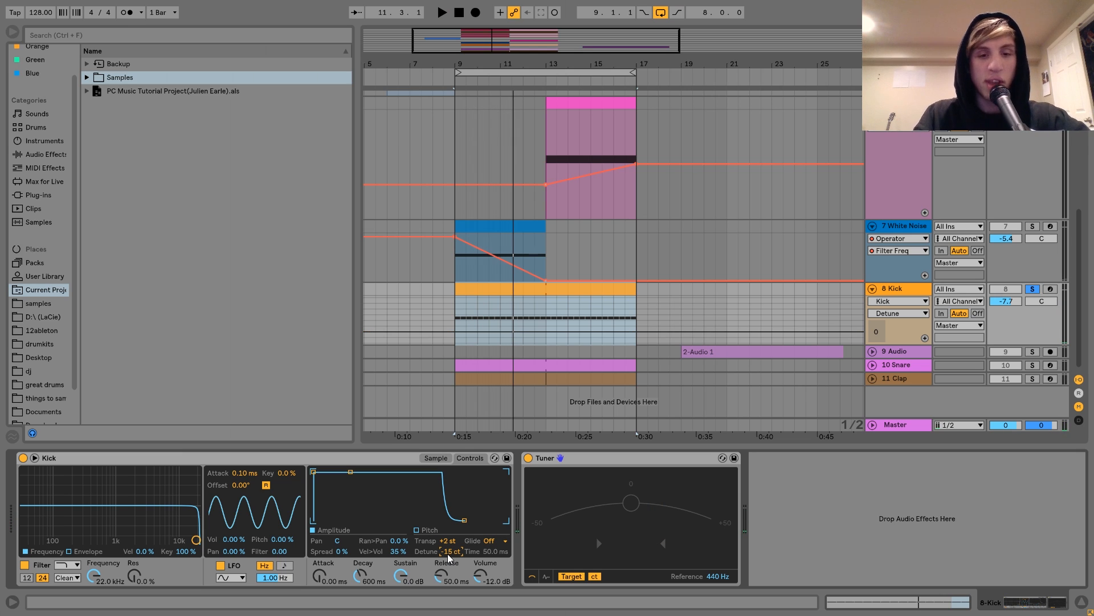
key(space)
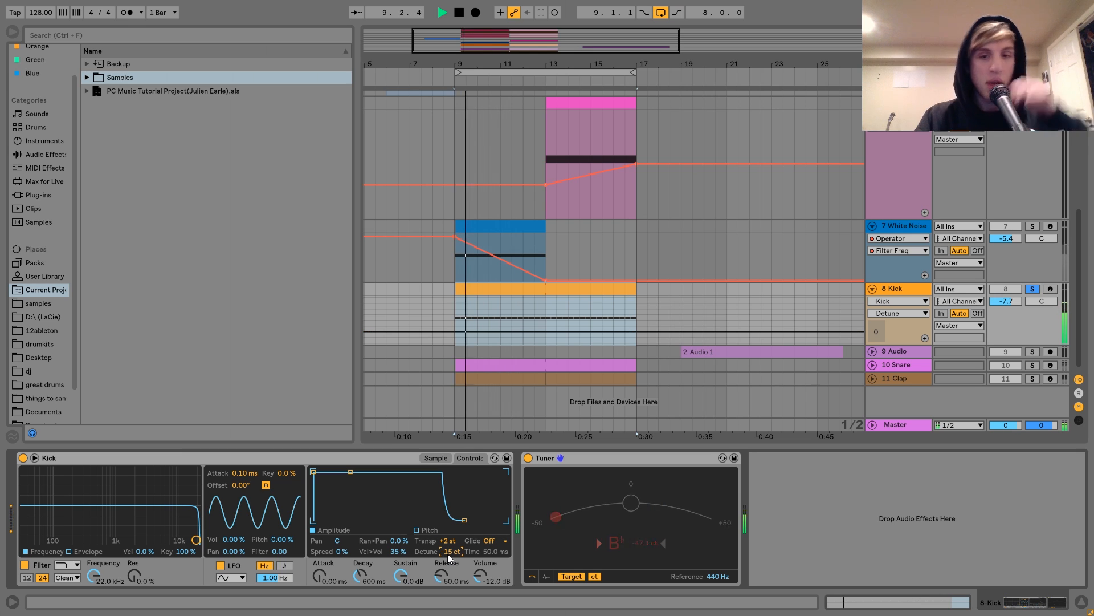
key(space)
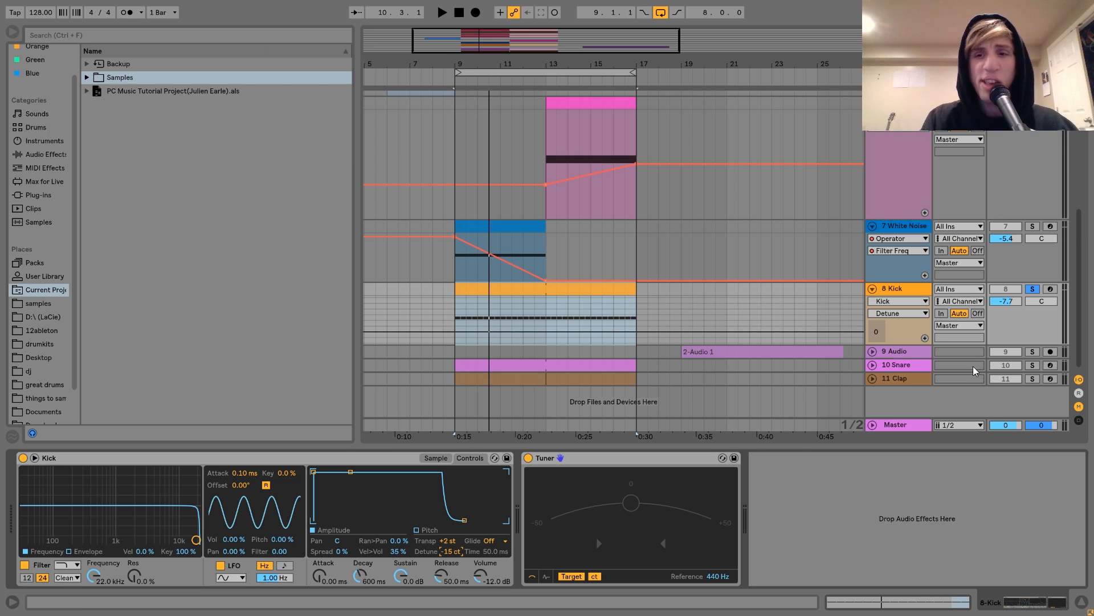
click(1032, 365)
ctrl+click(1033, 378)
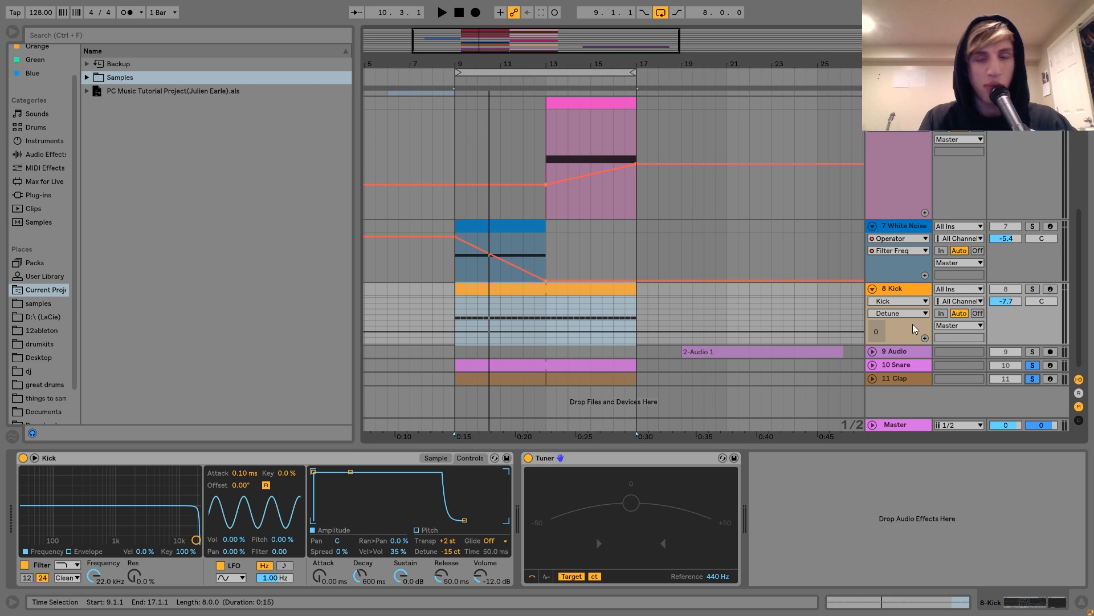
key(space)
click(886, 368)
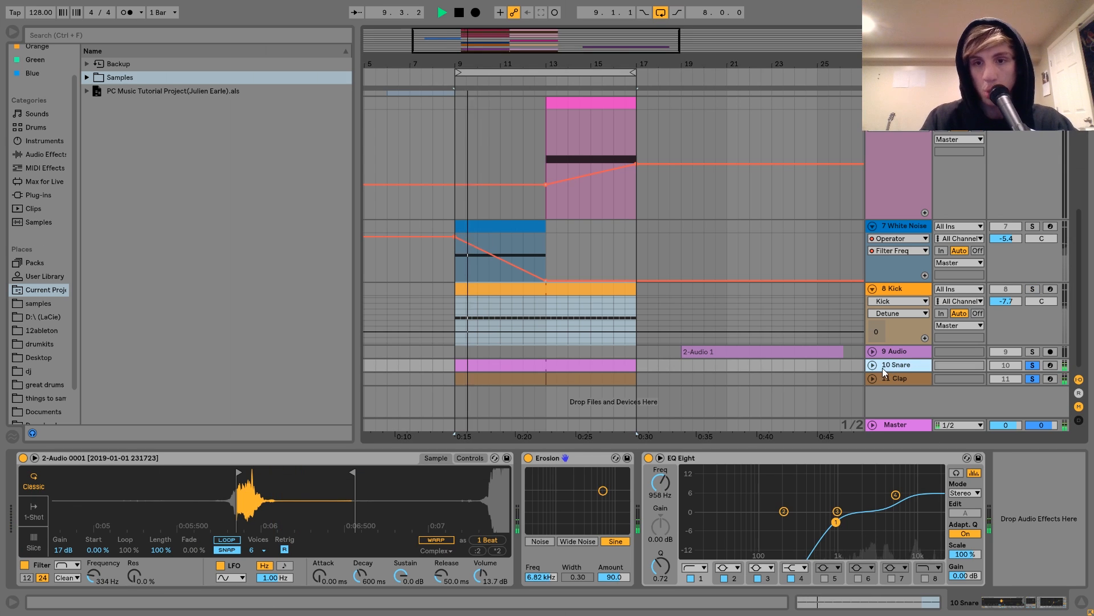
key(space)
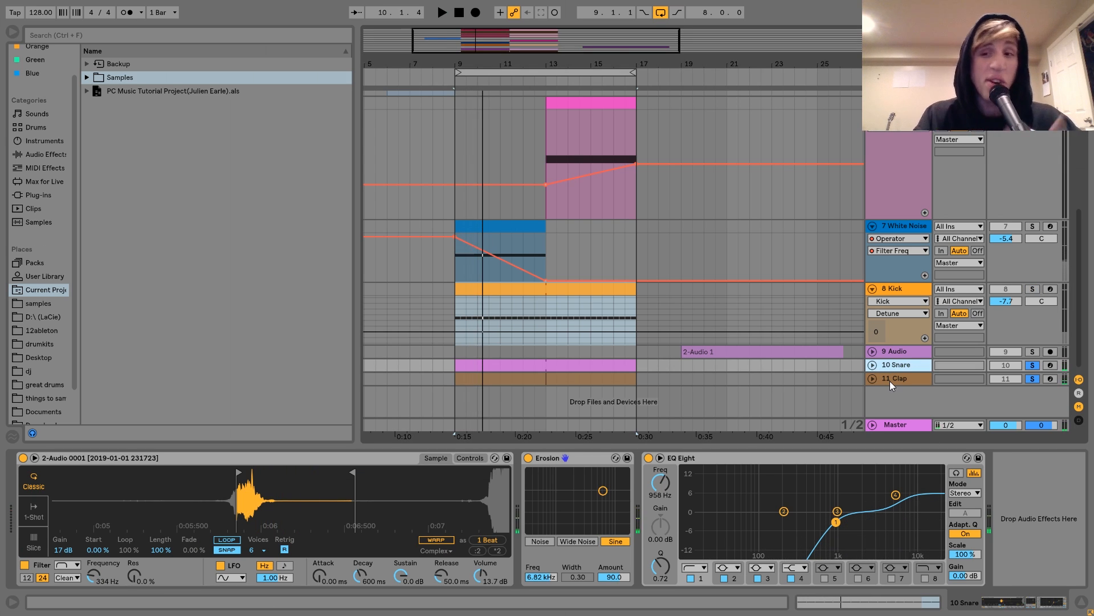
- Play the Snare soloed by itself, switching the solo to the Clap during playback to compare the two sounds
click(1032, 378)
key(space)
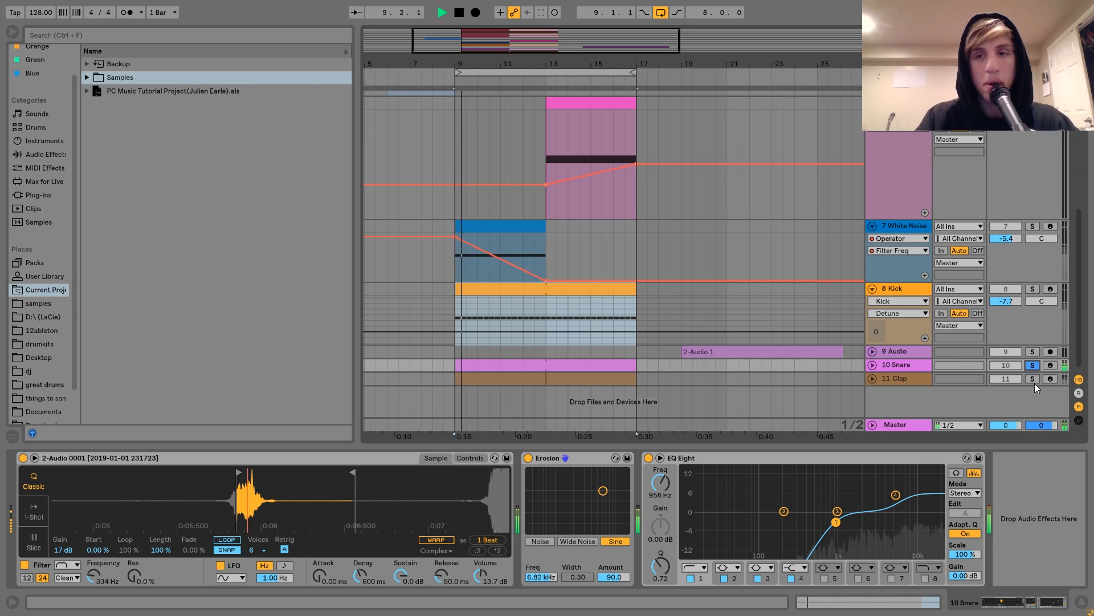
click(1032, 379)
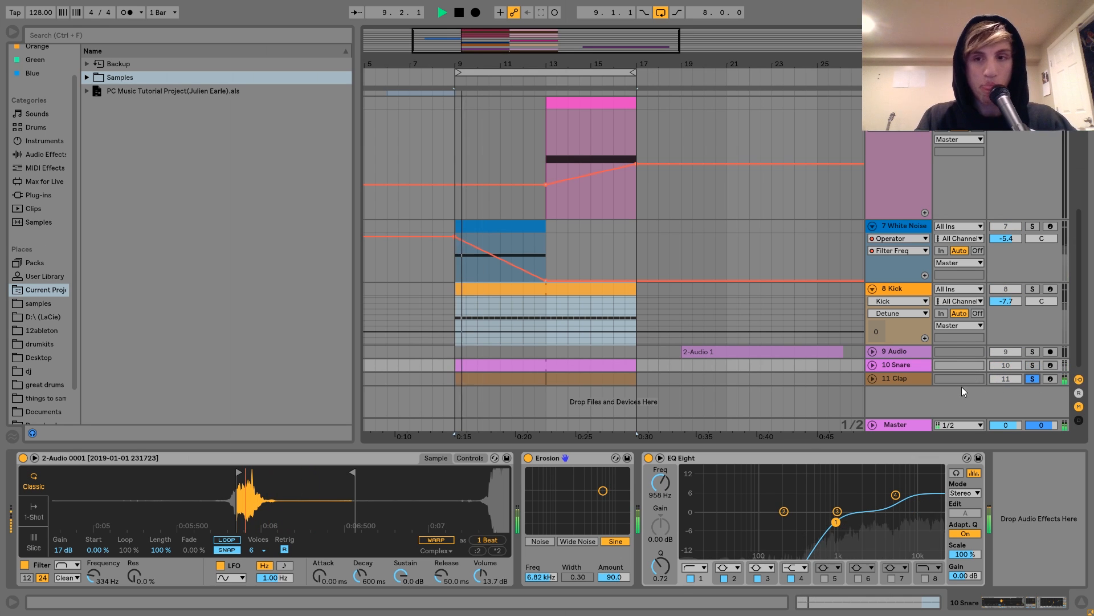
key(space)
- Solo the Snare track, unfold it in the arrangement and select its first and second MIDI clips over bars 9 to 17
click(1032, 365)
click(892, 367)
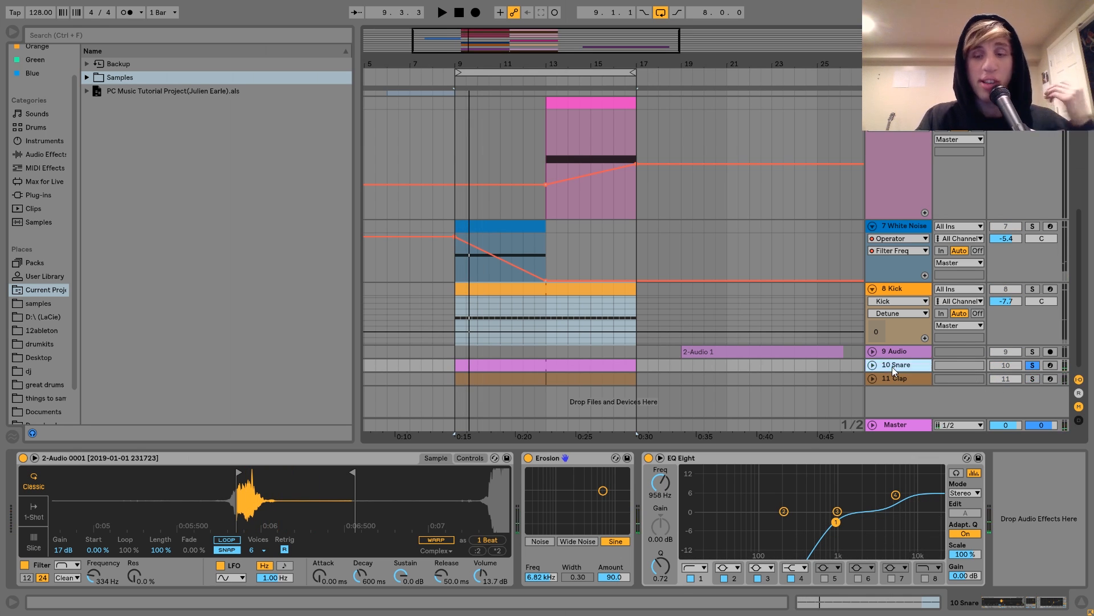
click(872, 365)
scroll(811, 365, down, 1)
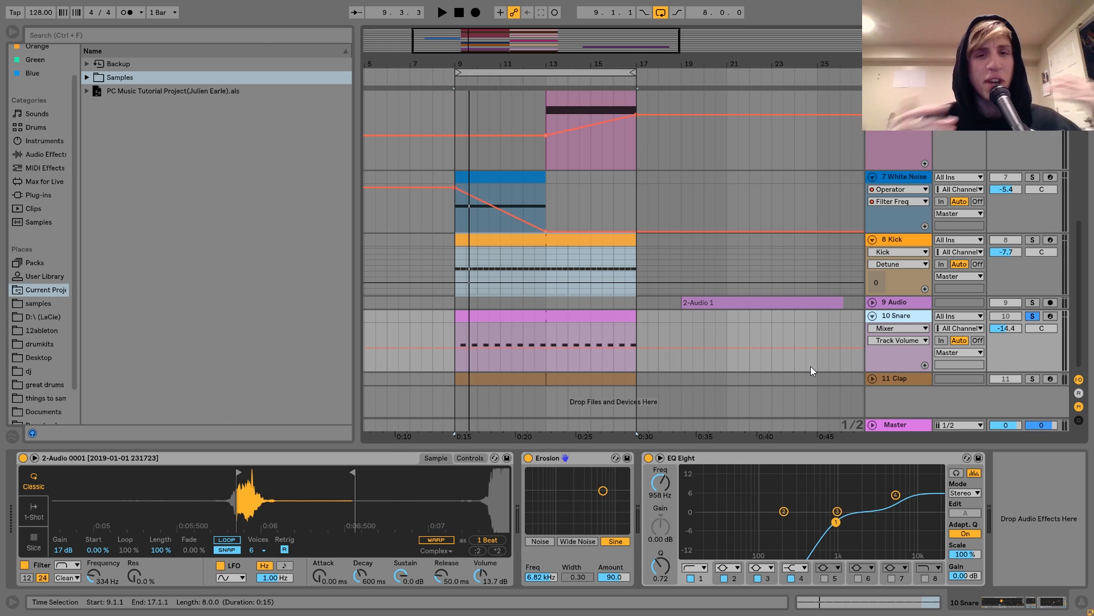
click(557, 315)
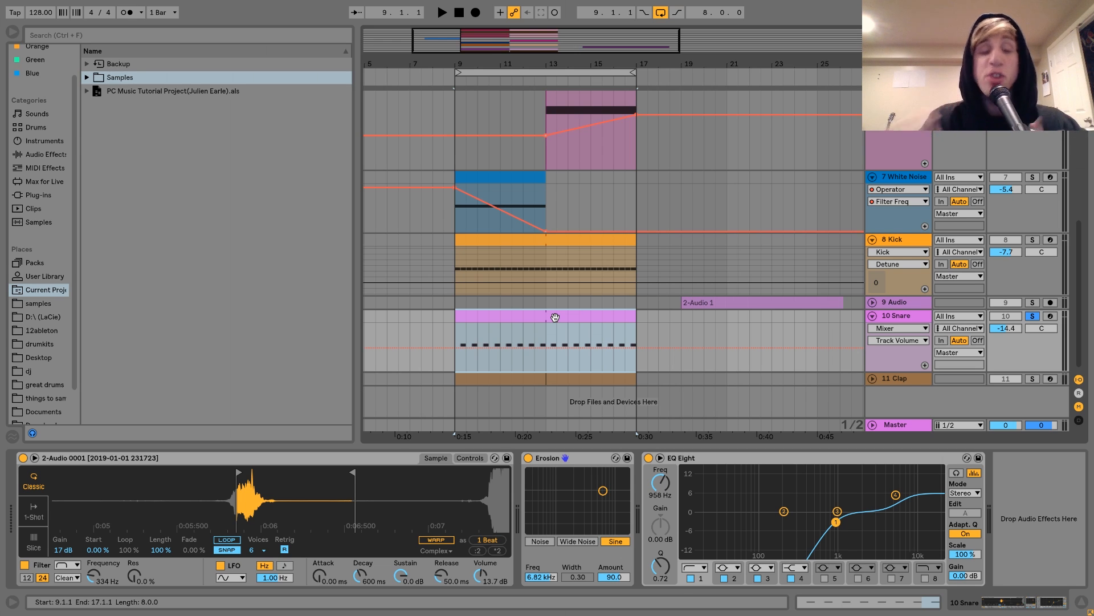
- Unfold and solo the 9 Audio track and play its 2-Audio 1 recording
click(872, 302)
click(1035, 304)
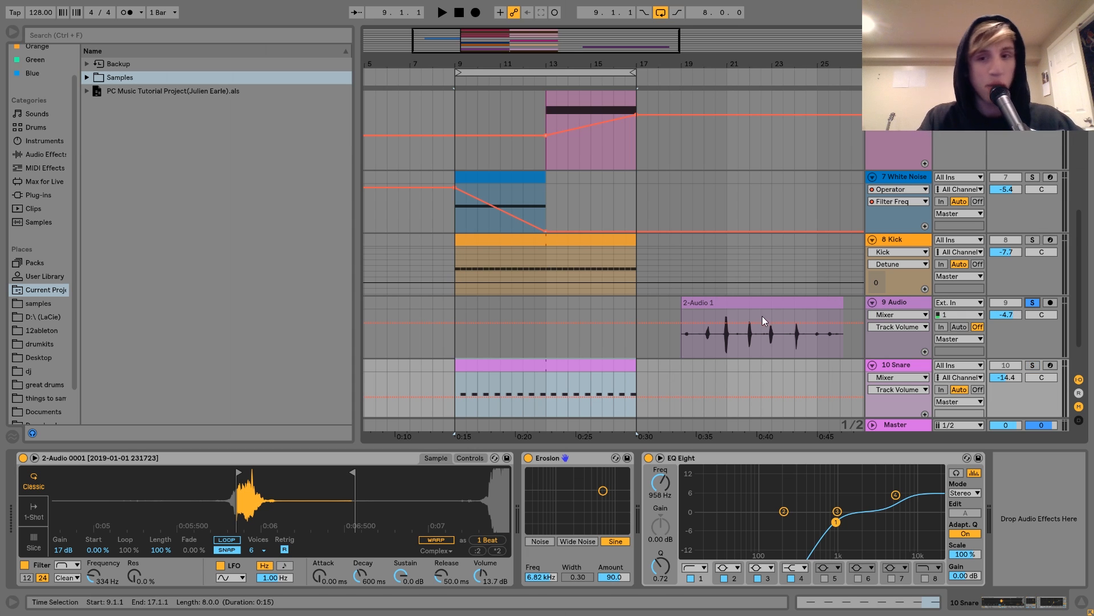
click(750, 306)
key(space)
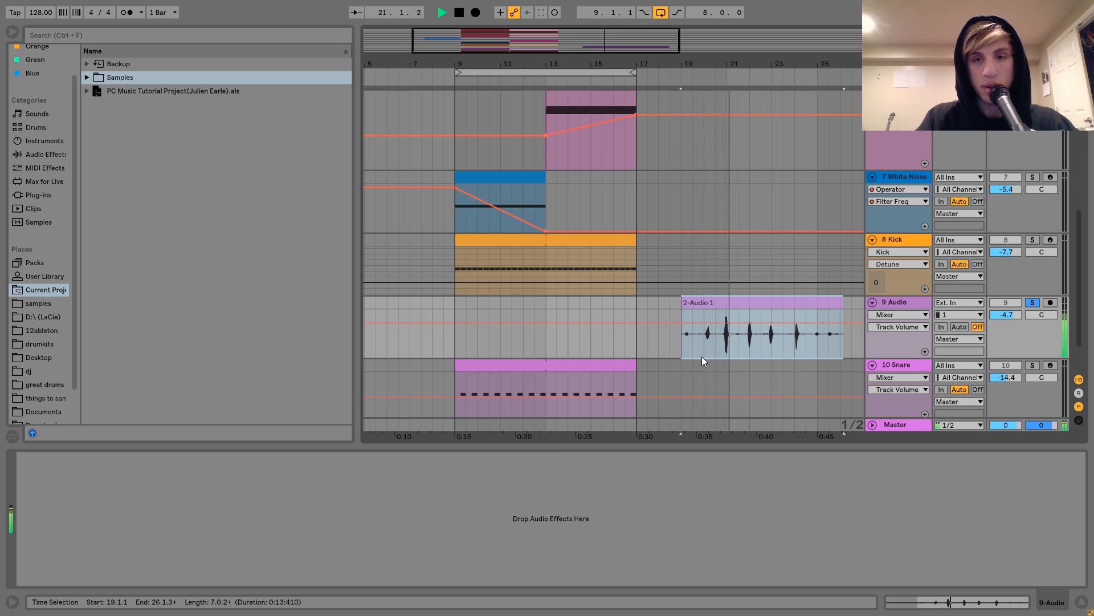
key(space)
- Solo the Snare again, play it and examine its sampler's filter envelope controls, Erosion and EQ Eight
click(597, 375)
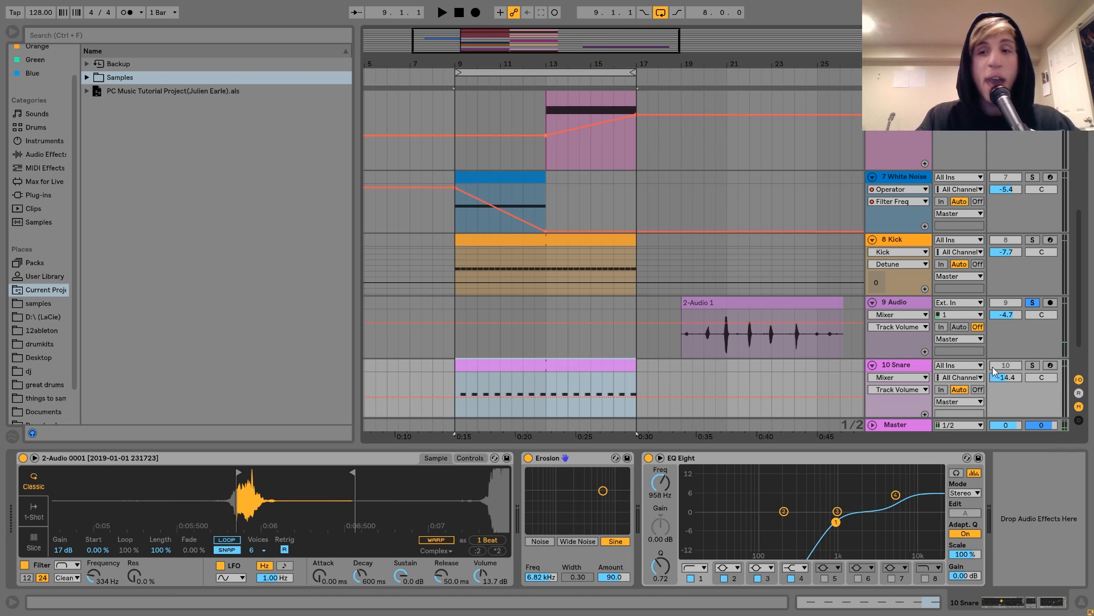
click(1032, 365)
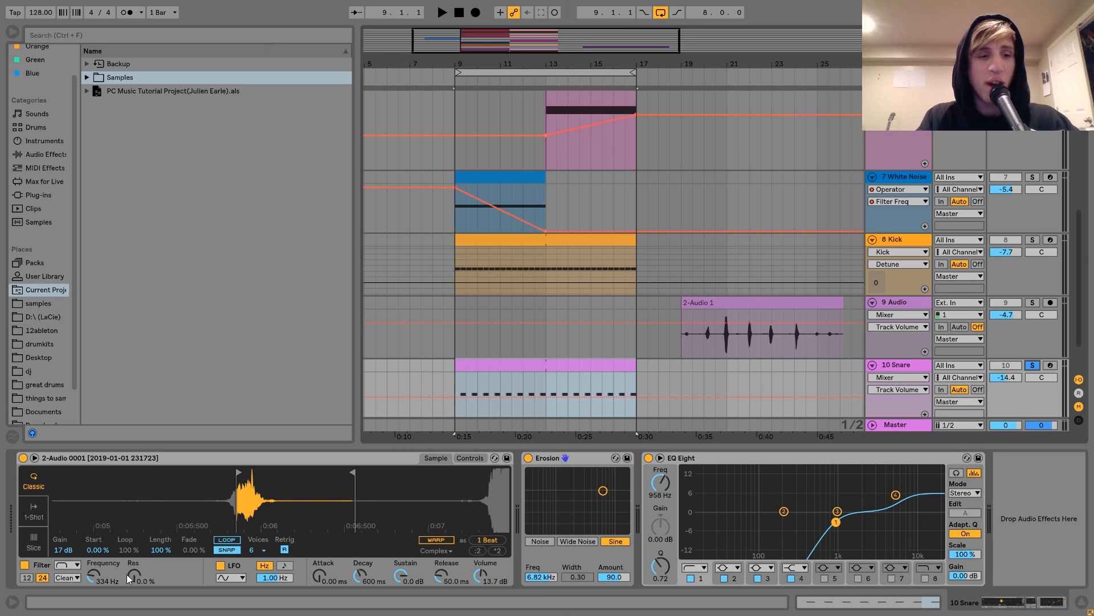
click(470, 458)
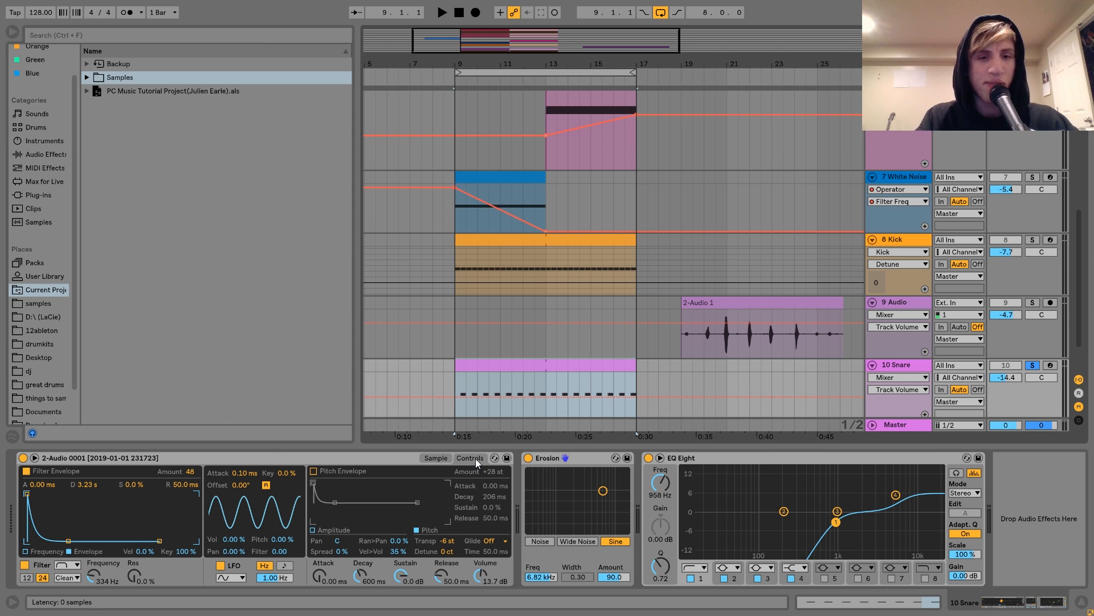
key(space)
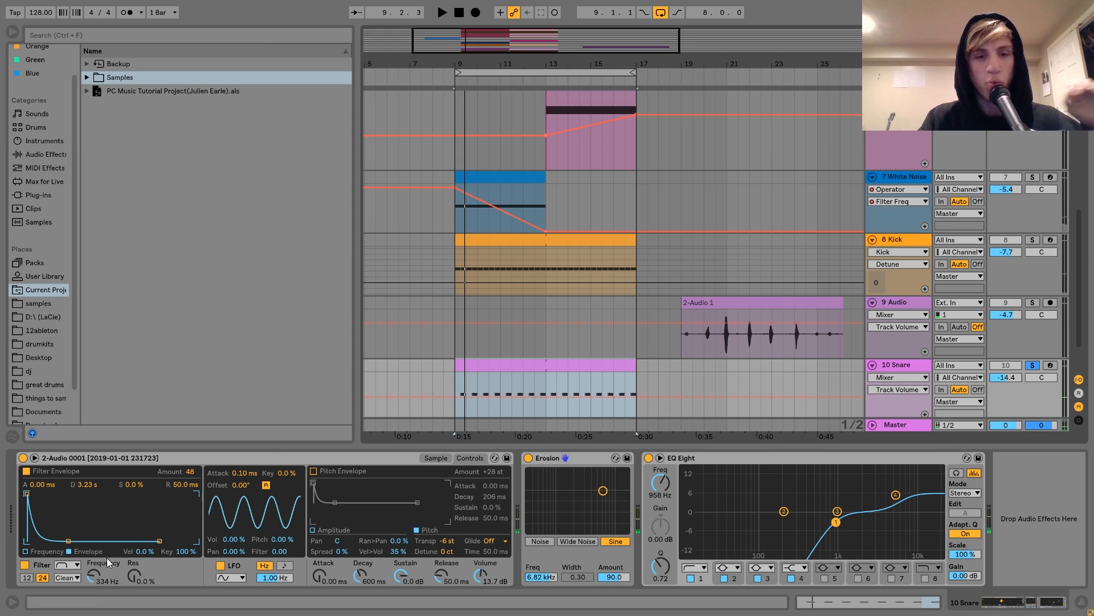
click(552, 459)
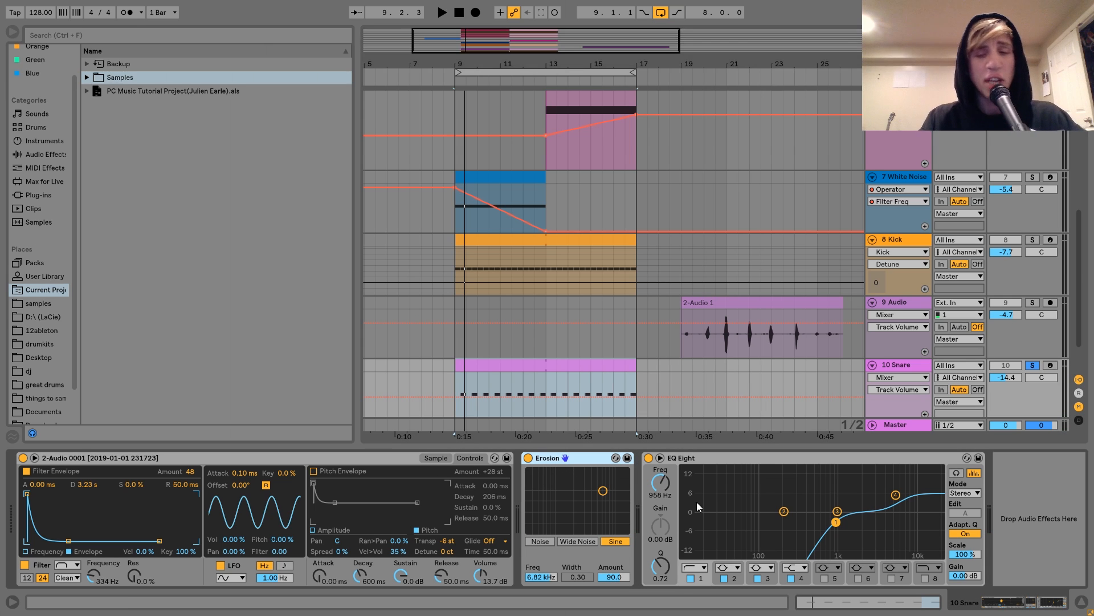
click(744, 459)
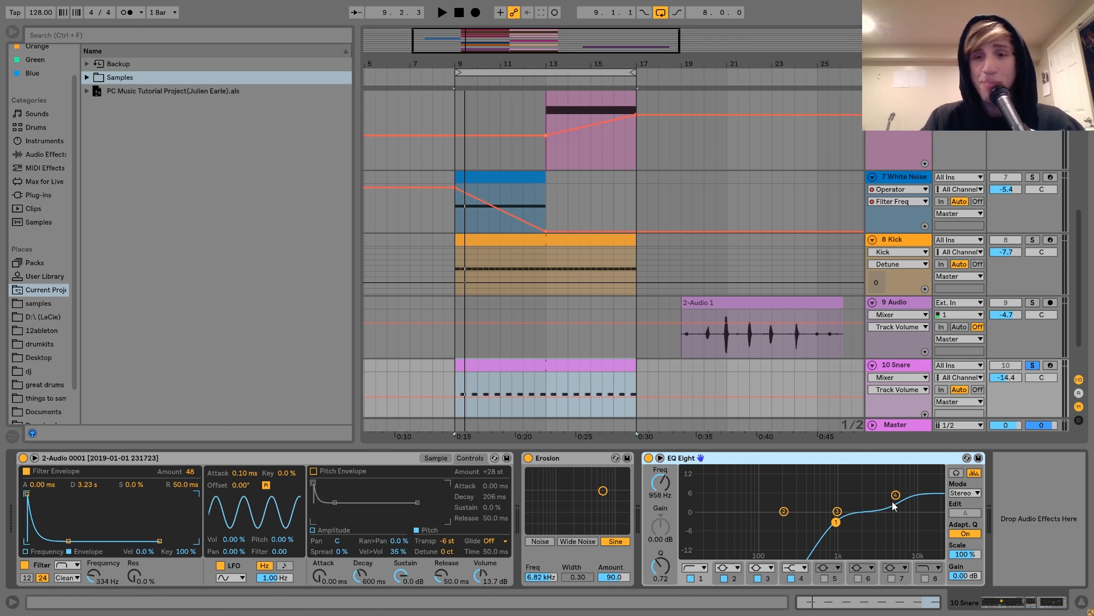
- Solo the Clap track and play its first clip while viewing its sampler and EQ Eight
scroll(799, 354, down, 3)
click(905, 378)
click(1034, 378)
click(514, 381)
key(space)
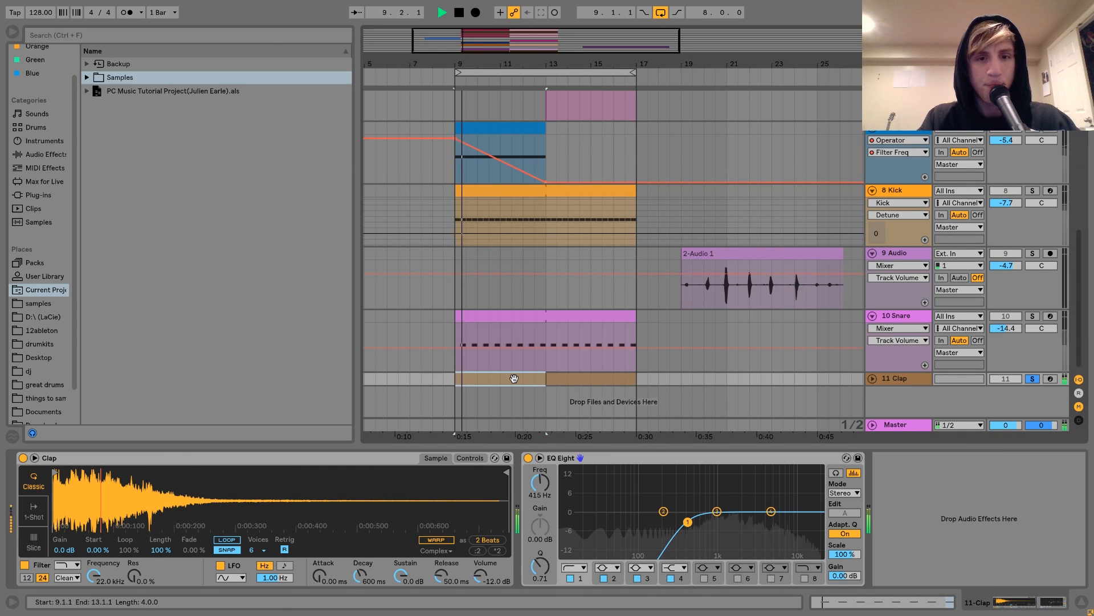
key(space)
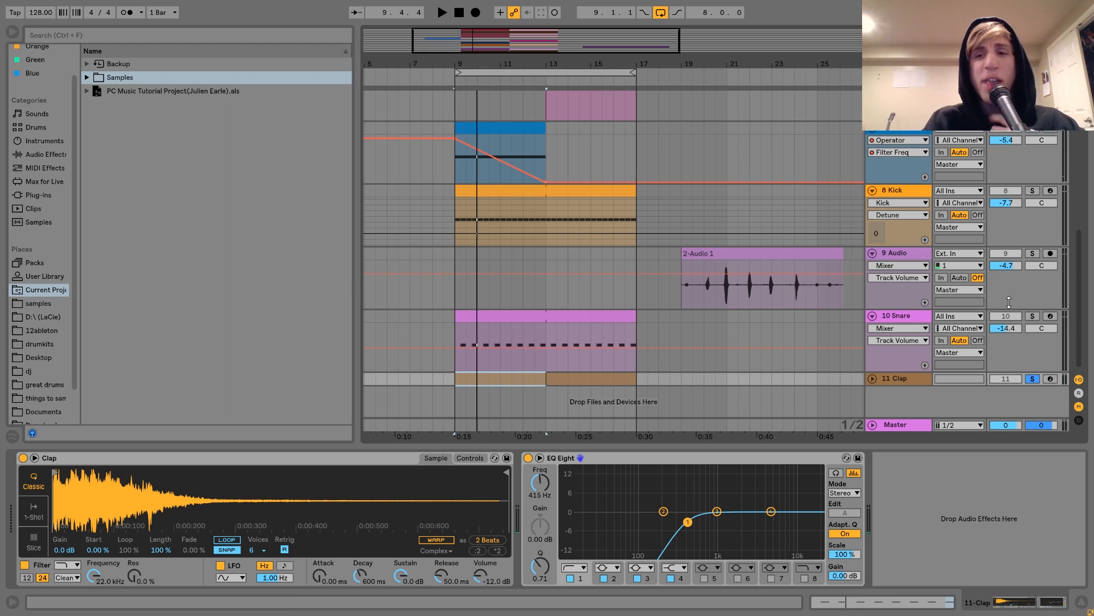
- Play the Snare soloed and switch the solo back to the Clap for comparison
click(1031, 316)
key(space)
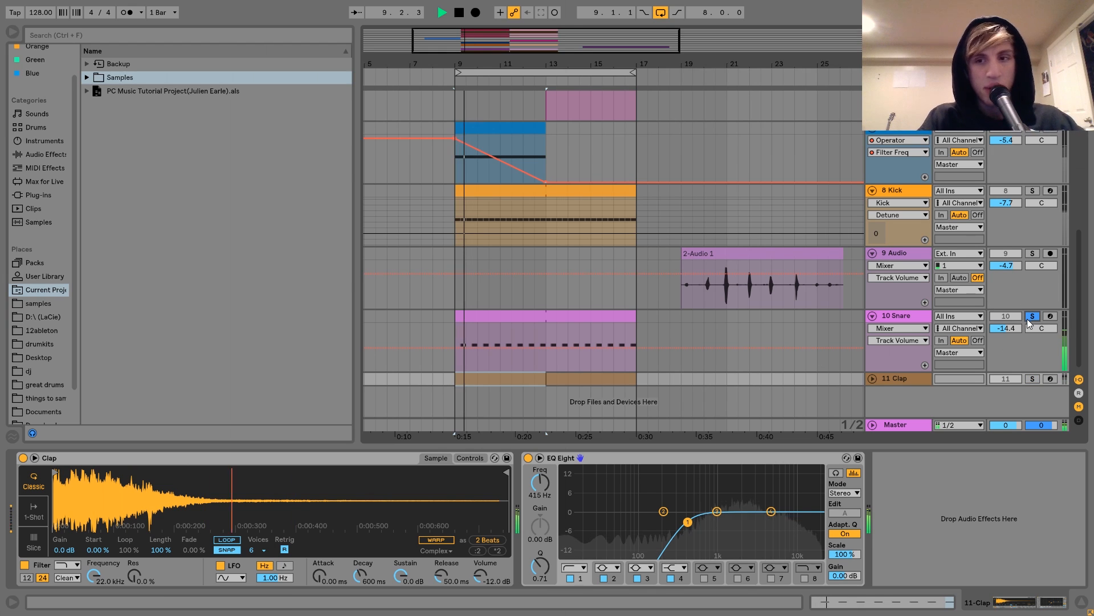
click(1032, 378)
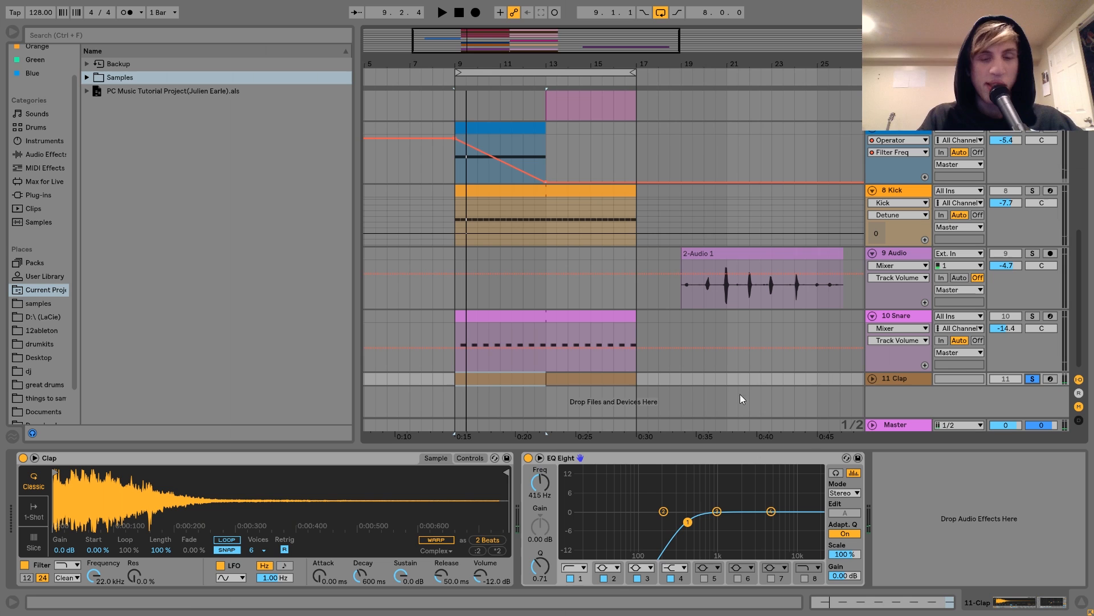
- Unfold the Clap track to show its MIDI notes and play the soloed clap
click(872, 379)
scroll(872, 377, down, 2)
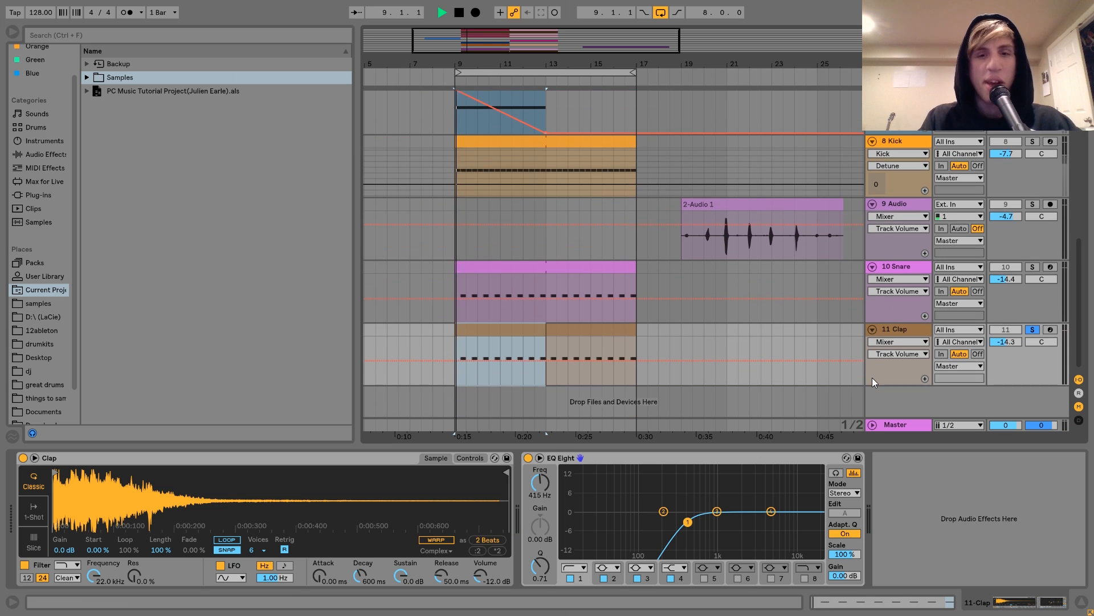
key(space)
key(space)
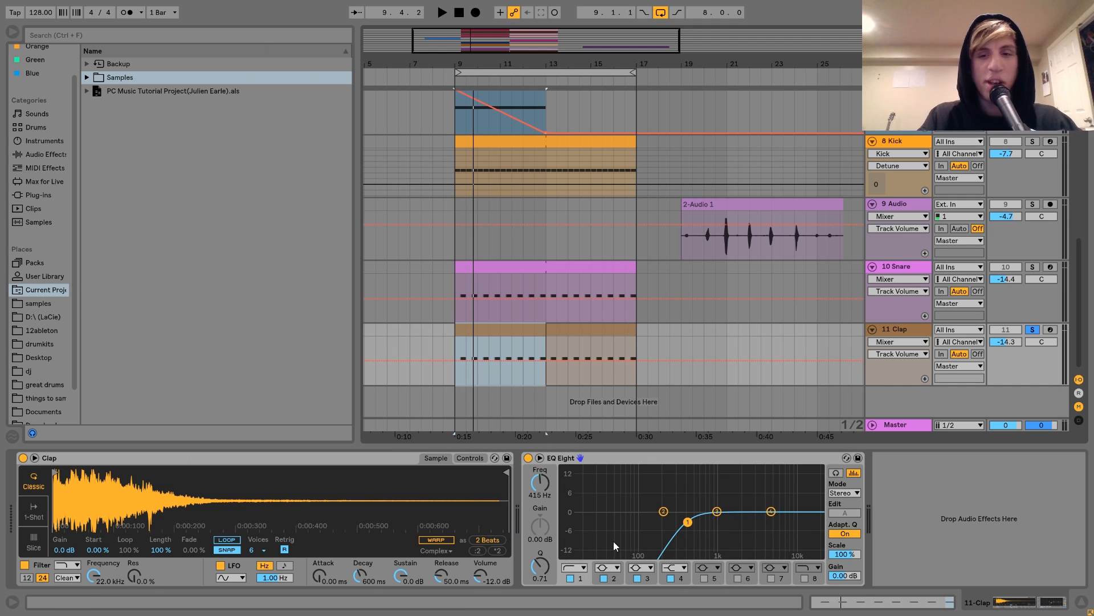
- Compare the clap with EQ Eight's low-cut band 1 off and on again, and unsolo the Clap track
click(571, 578)
key(space)
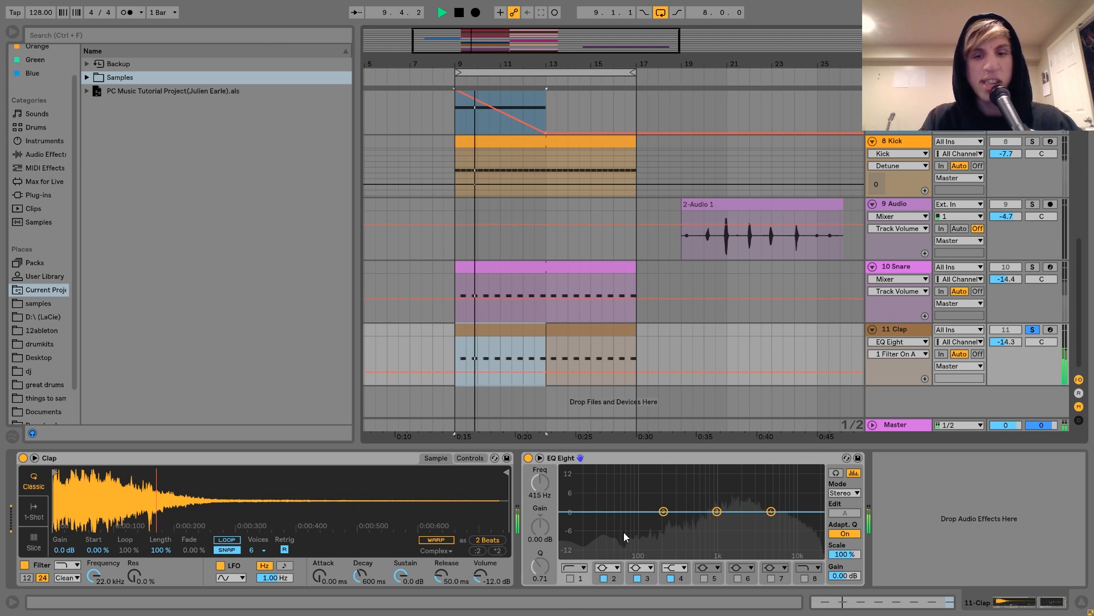
click(571, 579)
key(space)
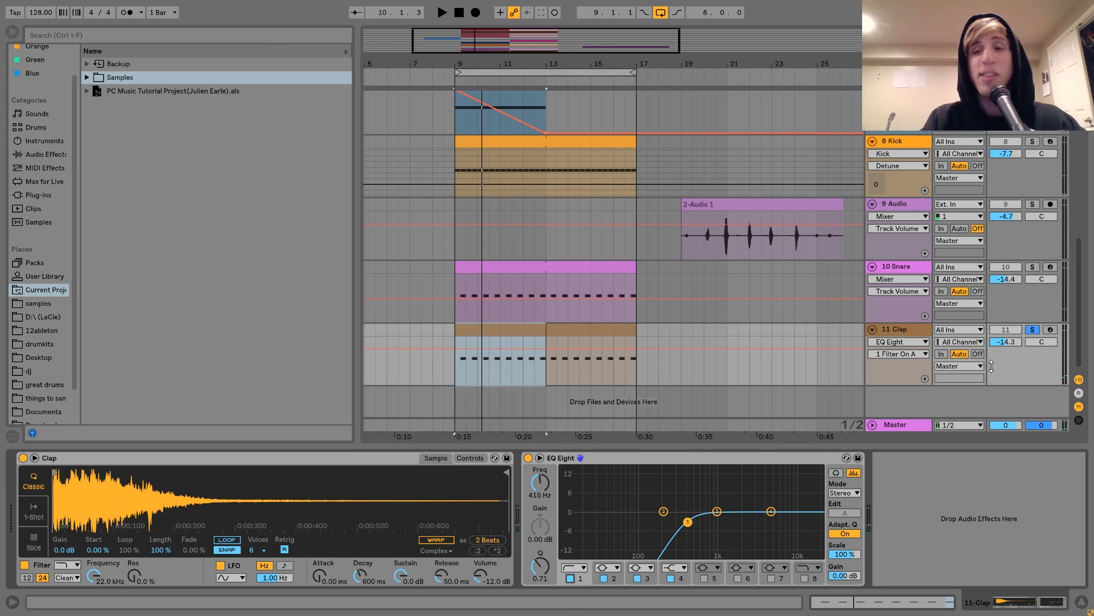
click(1032, 329)
click(908, 330)
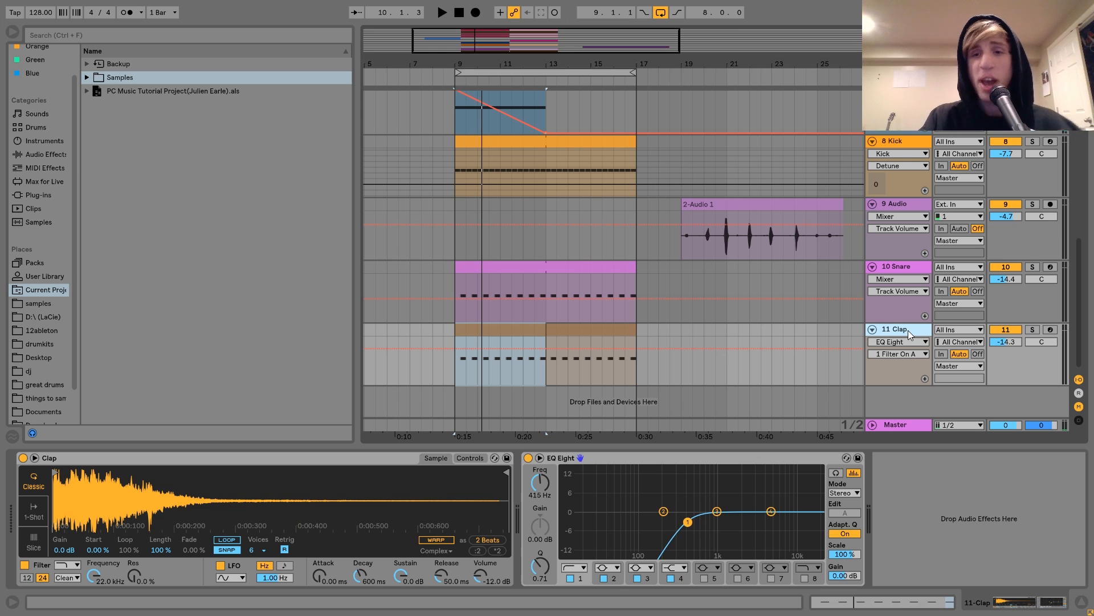